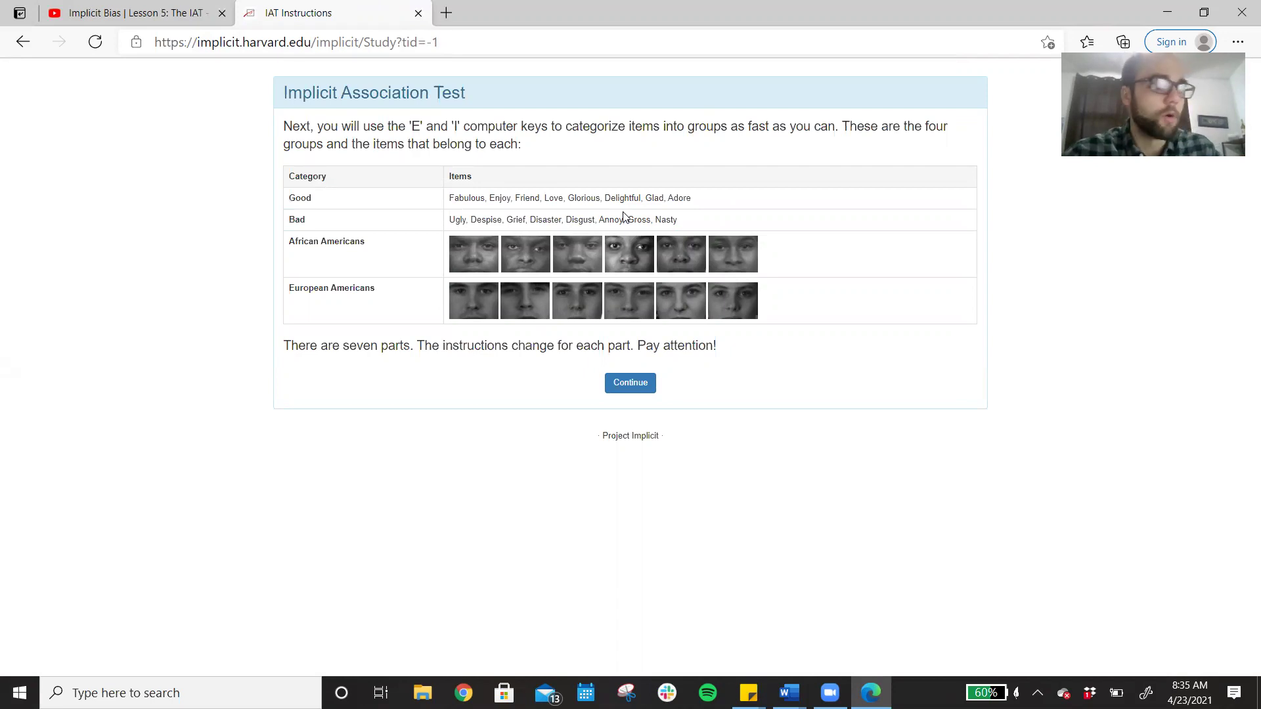
- Switch to the IAT Resource Page document in Word and review the Step 1 and Step 2 lines of the walkthrough outline
key(alt+Tab)
key(alt+Tab)
key(alt+Tab)
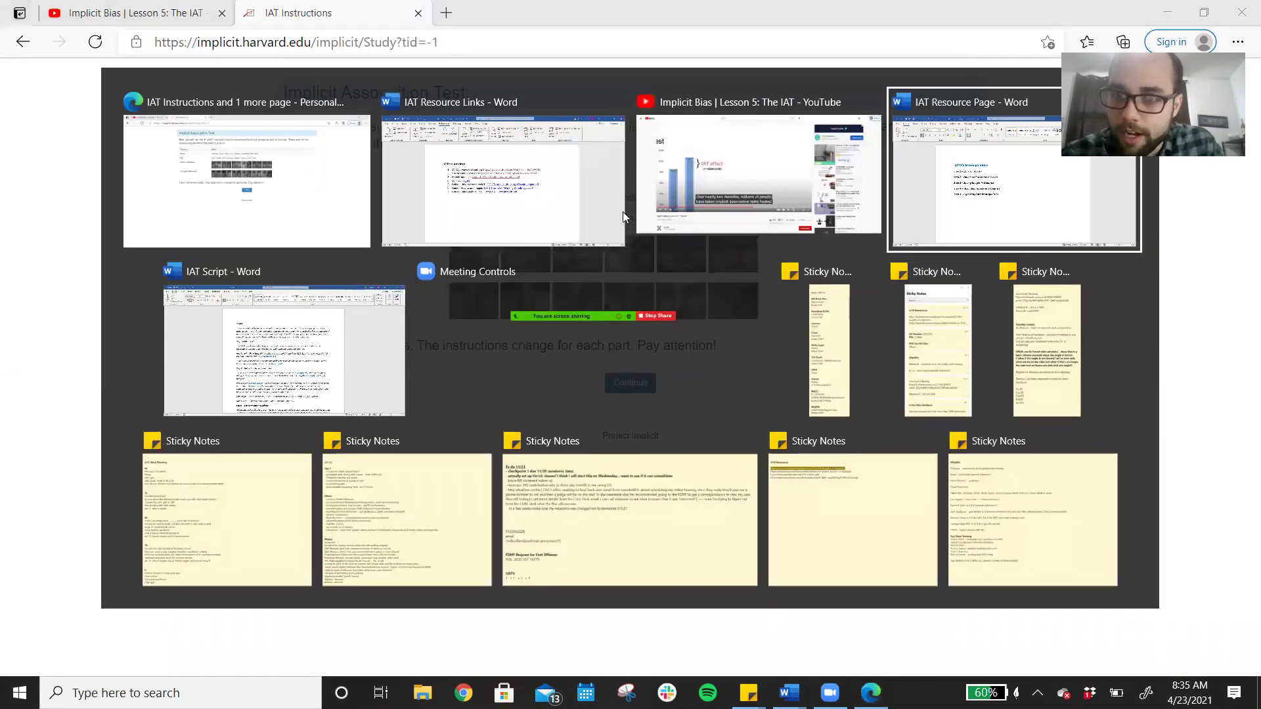
triple_click(441, 320)
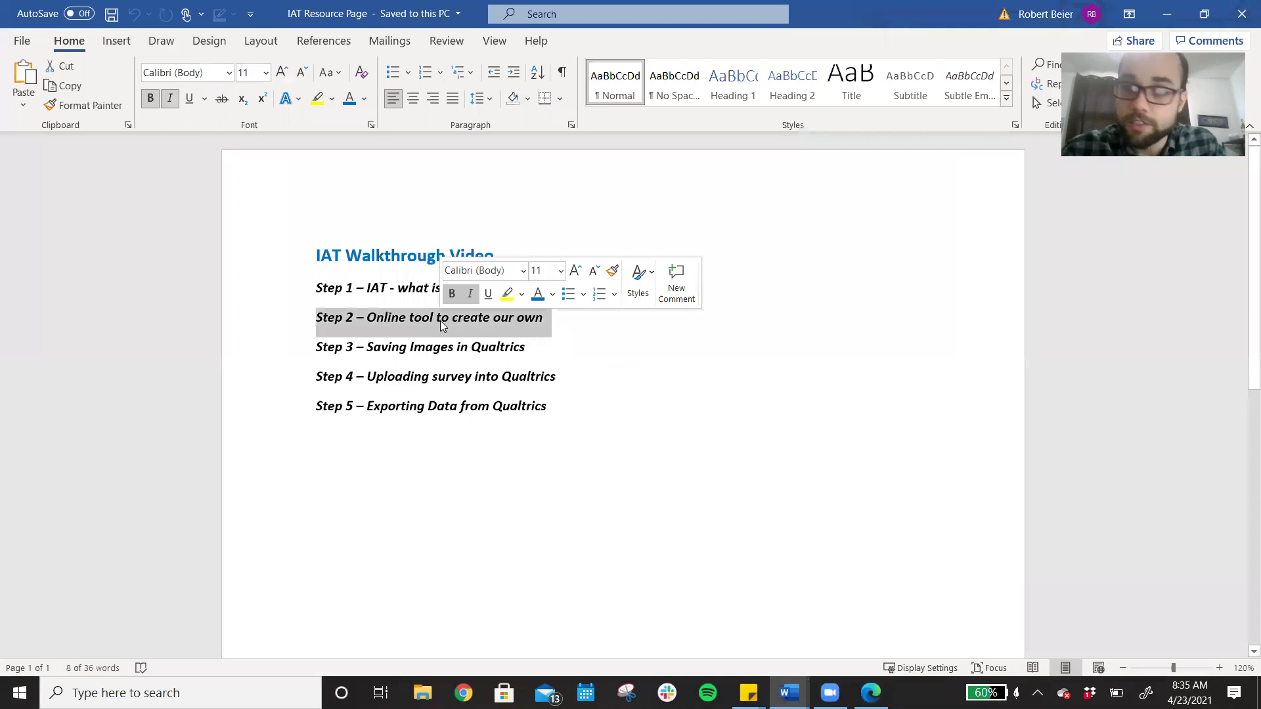
triple_click(399, 291)
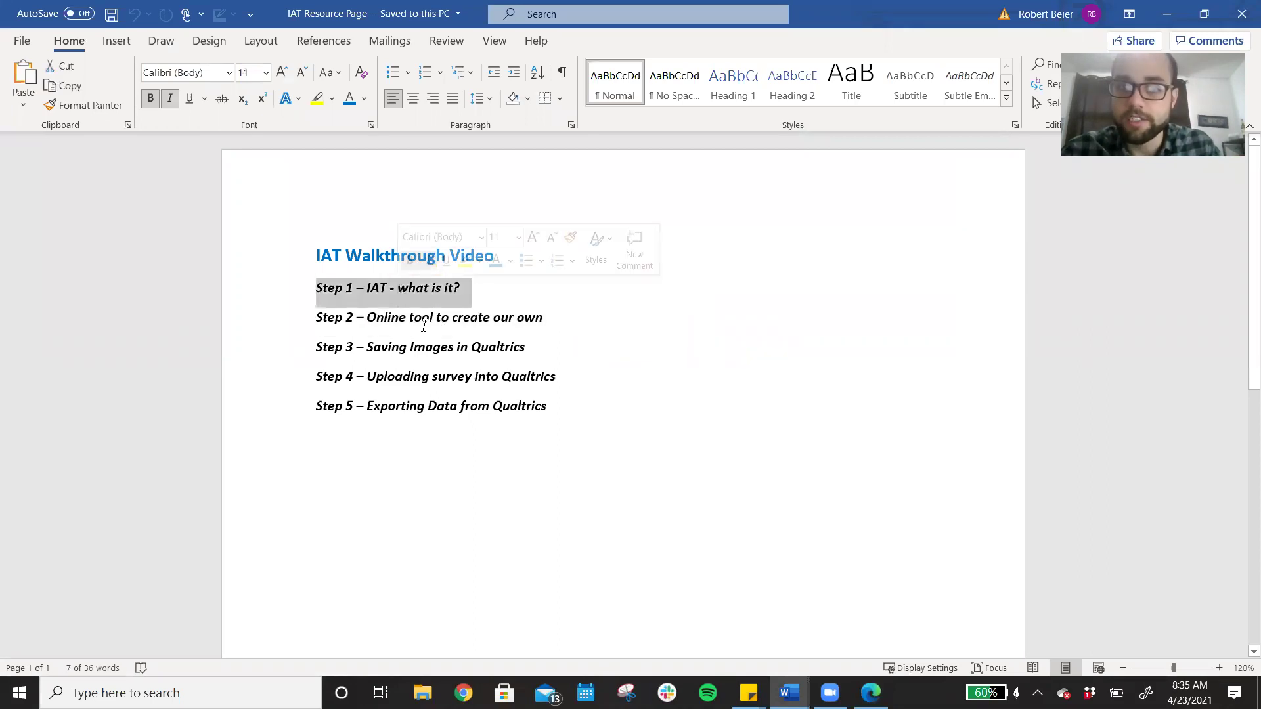
double_click(423, 326)
triple_click(423, 326)
click(423, 326)
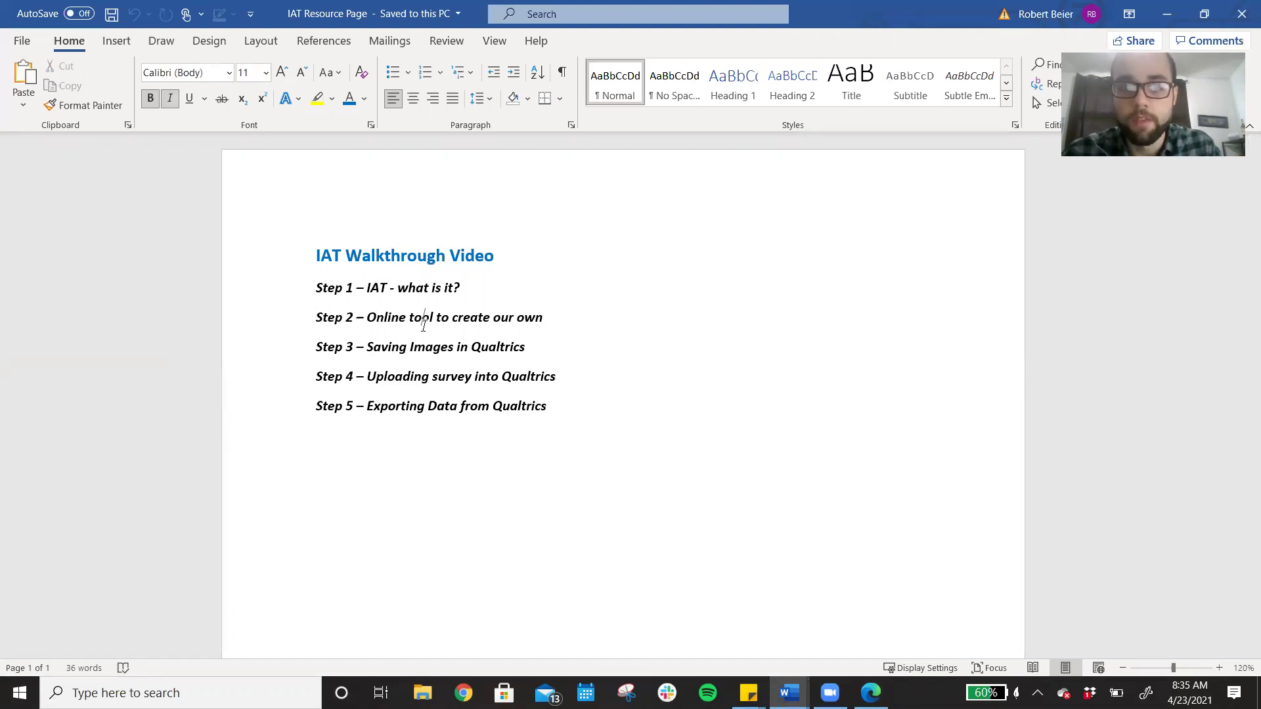
- Open the iatgen Main Homepage link from the IAT Resource Links document and go to the site's materials page
key(alt+Tab)
key(alt+Tab)
key(Tab)
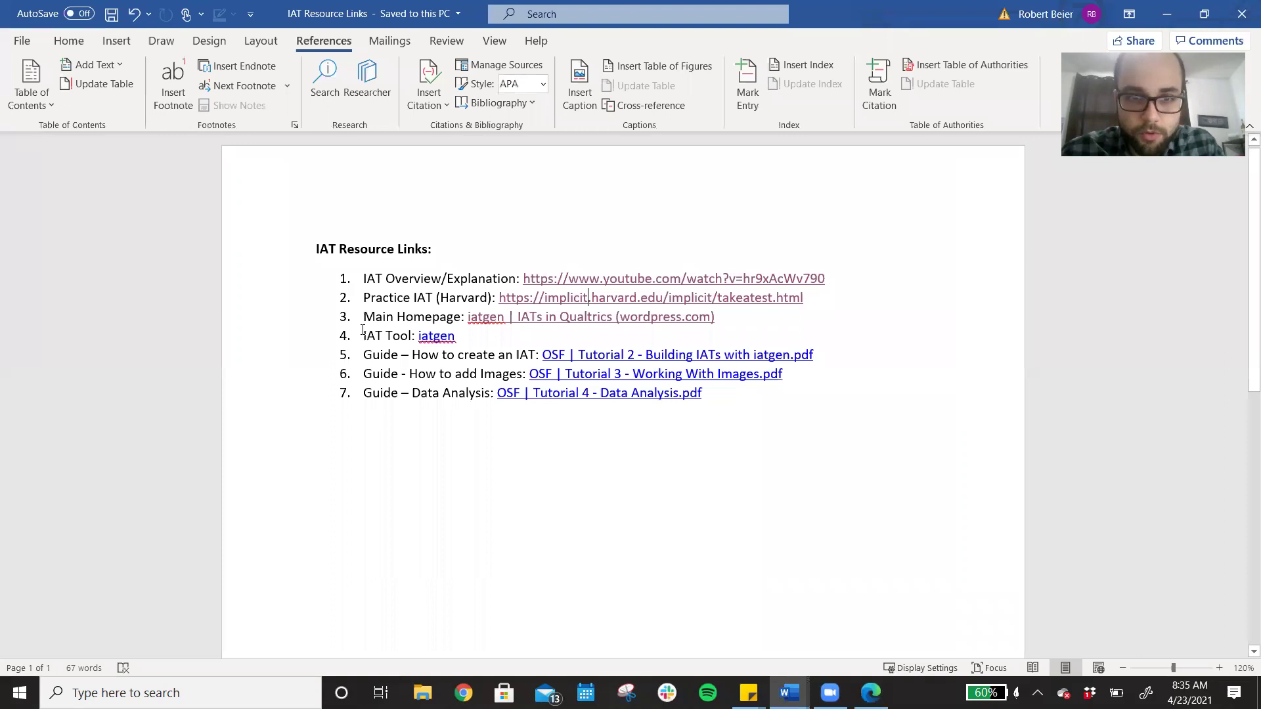
ctrl+click(568, 317)
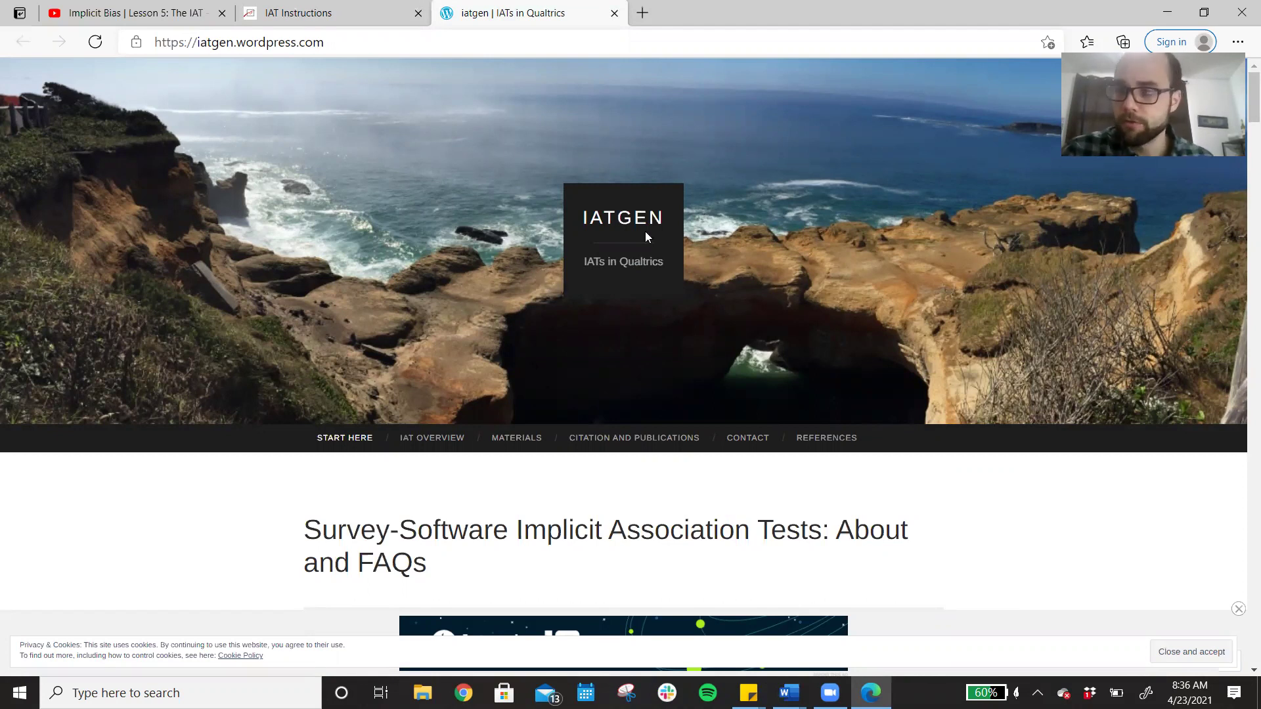
scroll(721, 200, down, 8)
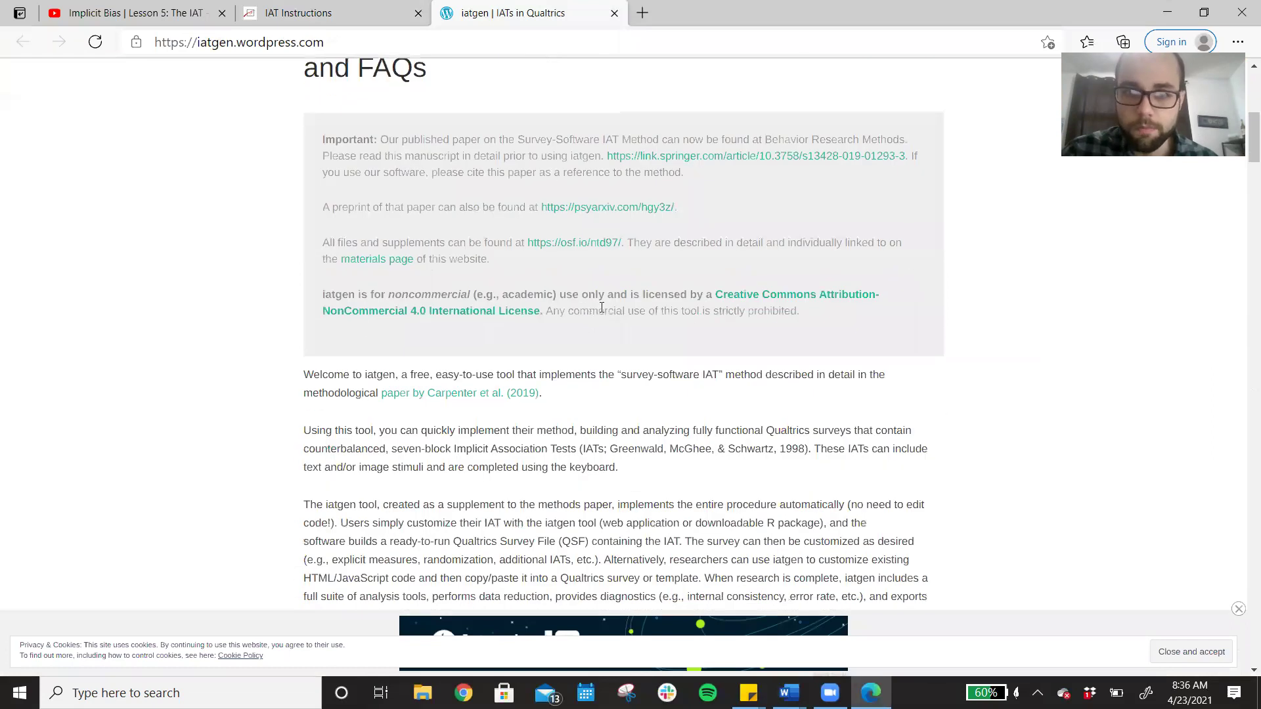
click(372, 265)
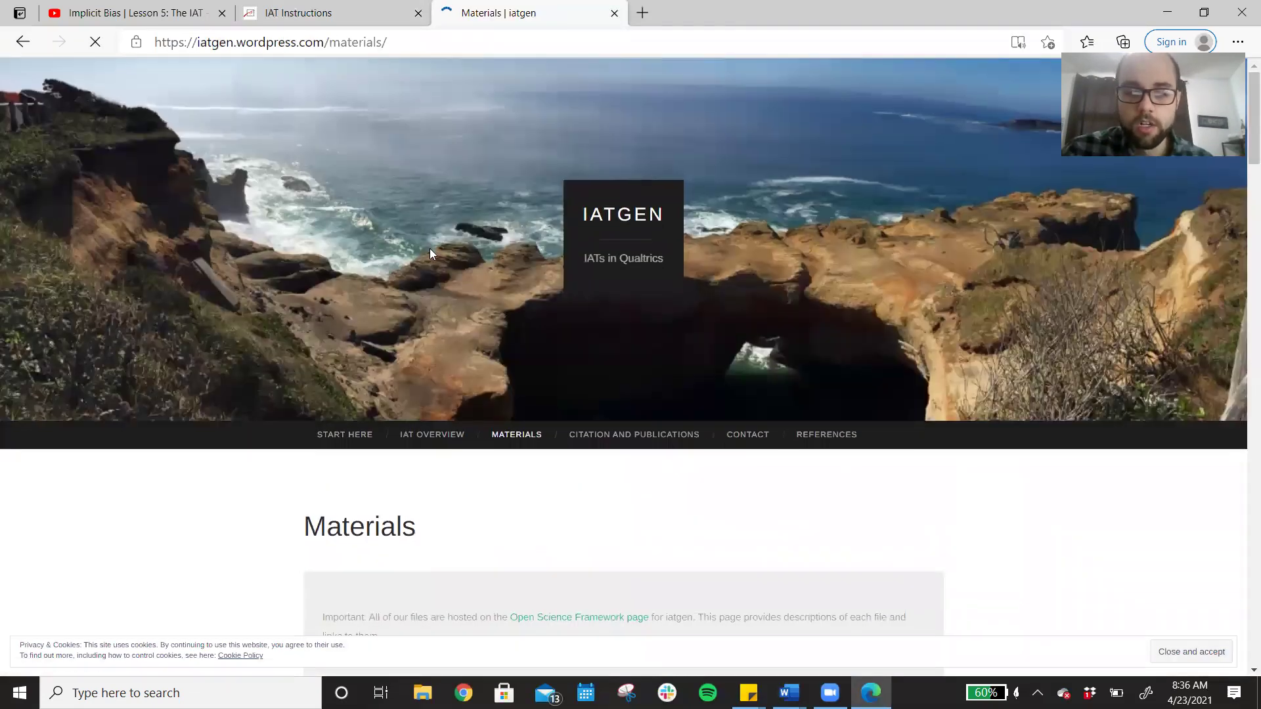
- Open the Shiny web application from the Access link in the Shiny section of the Materials page
scroll(430, 249, down, 4)
scroll(432, 250, down, 4)
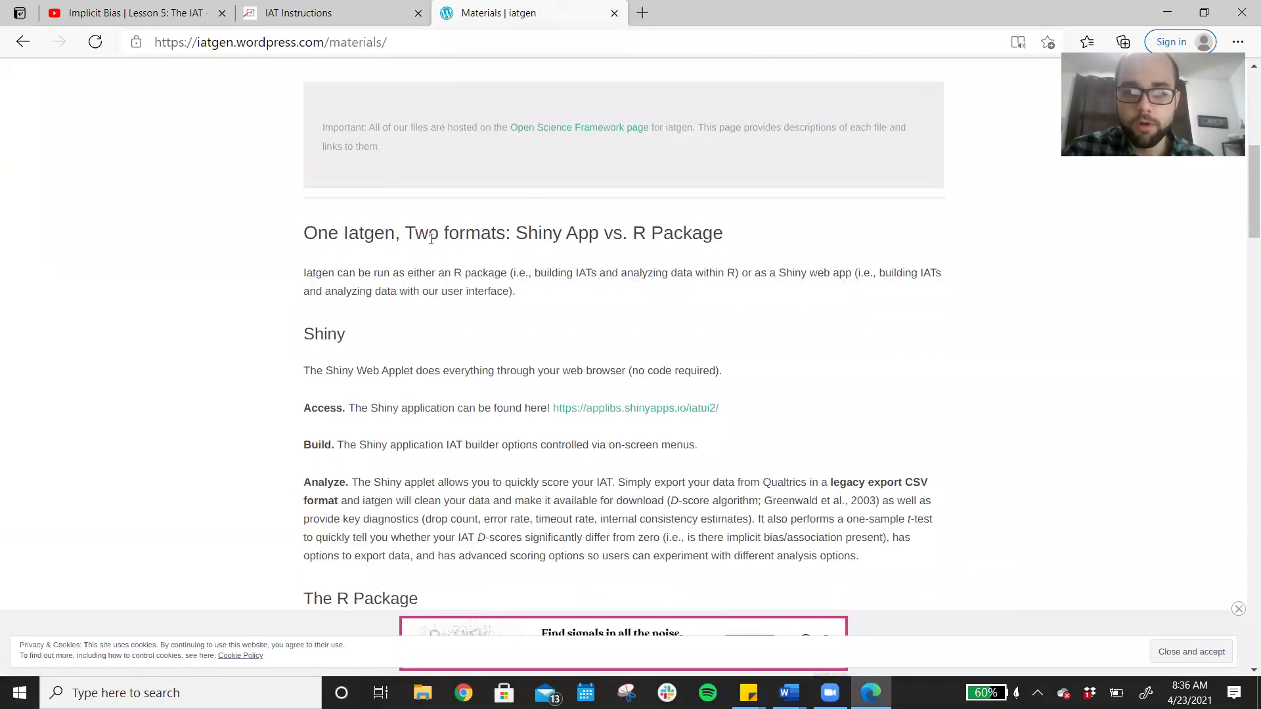
drag(378, 406, 461, 407)
click(462, 408)
click(609, 409)
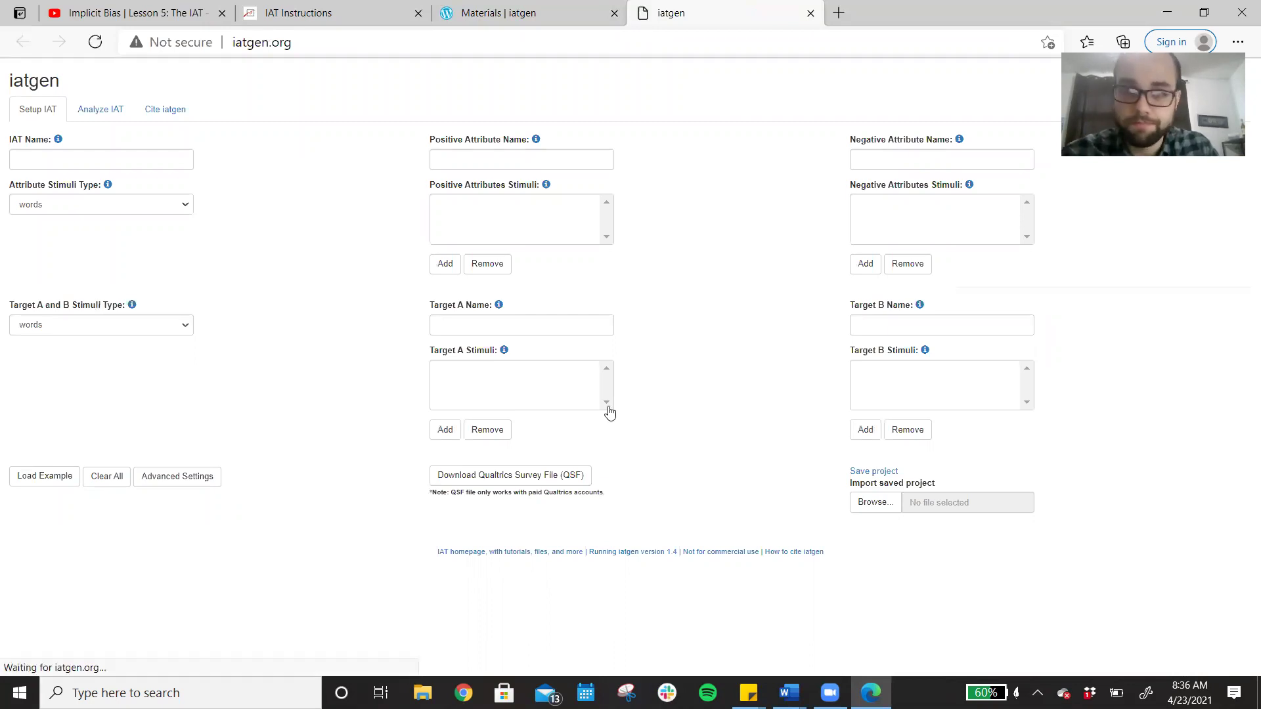
key(ctrl+shift+Tab)
click(660, 6)
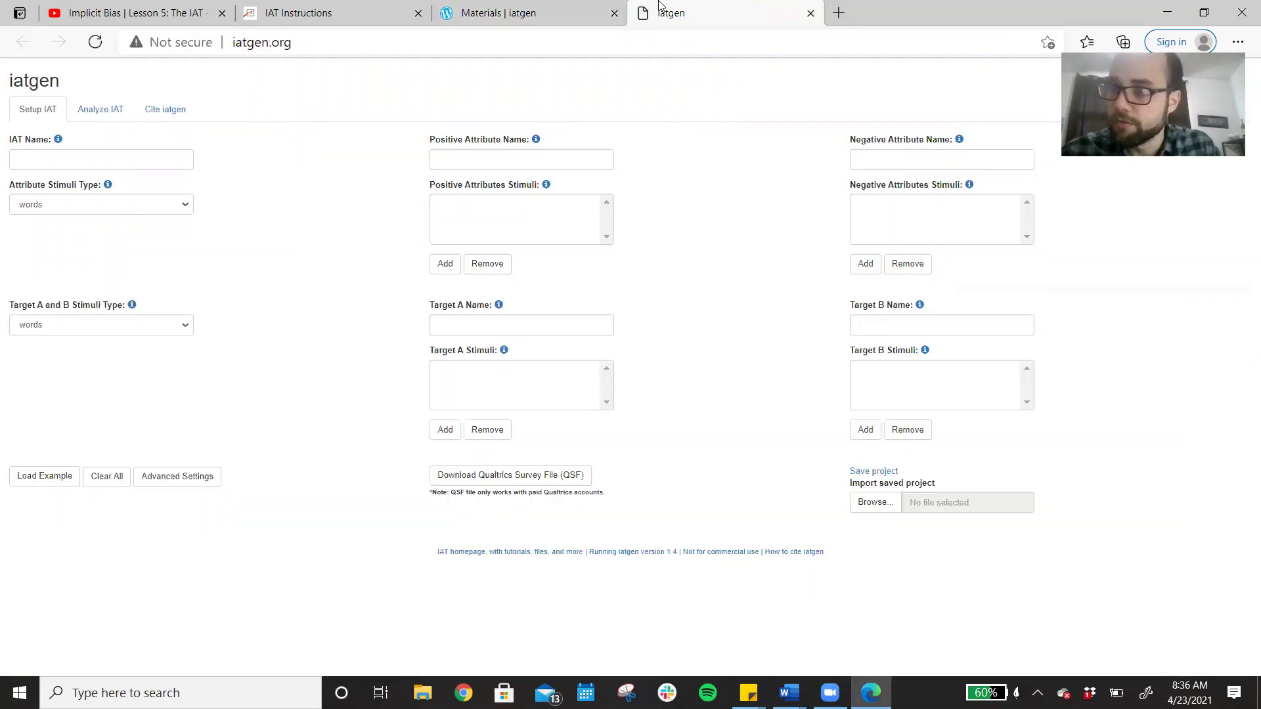
- Switch to the IAT Resource Links document in Word and review the IAT Tool and How to create an IAT guide entries
key(alt+Tab)
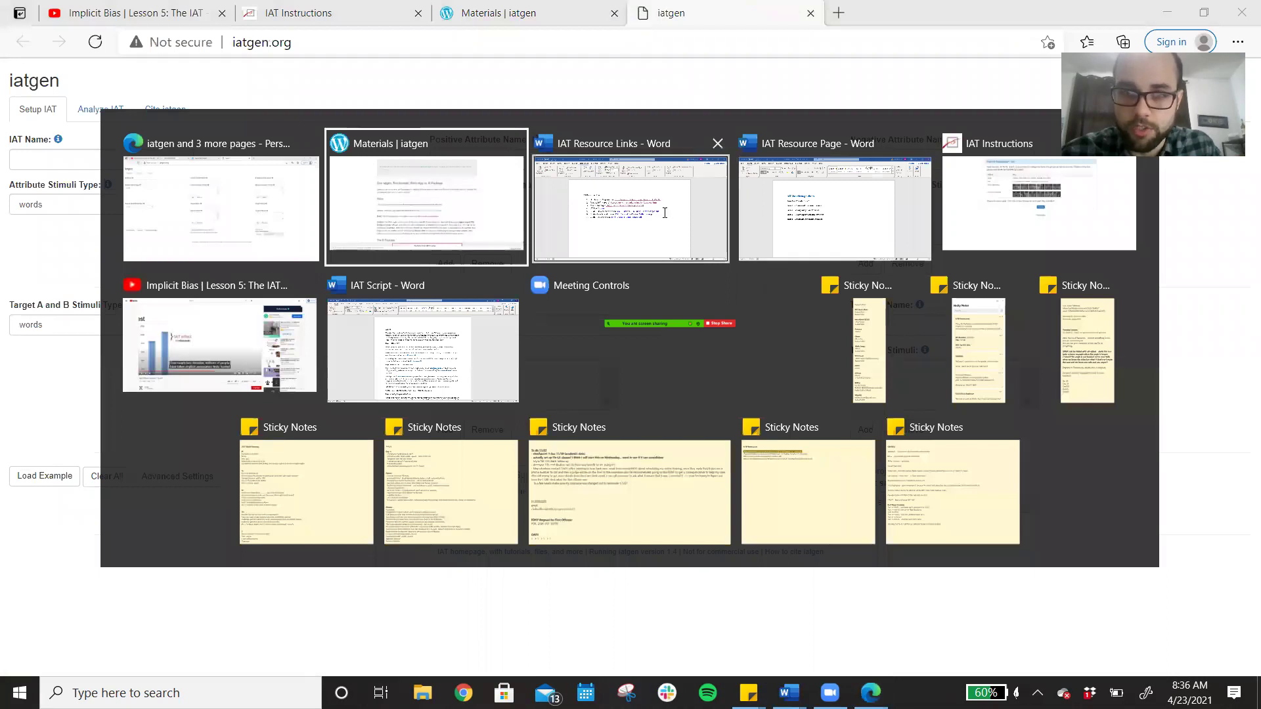
click(664, 212)
drag(363, 335, 454, 336)
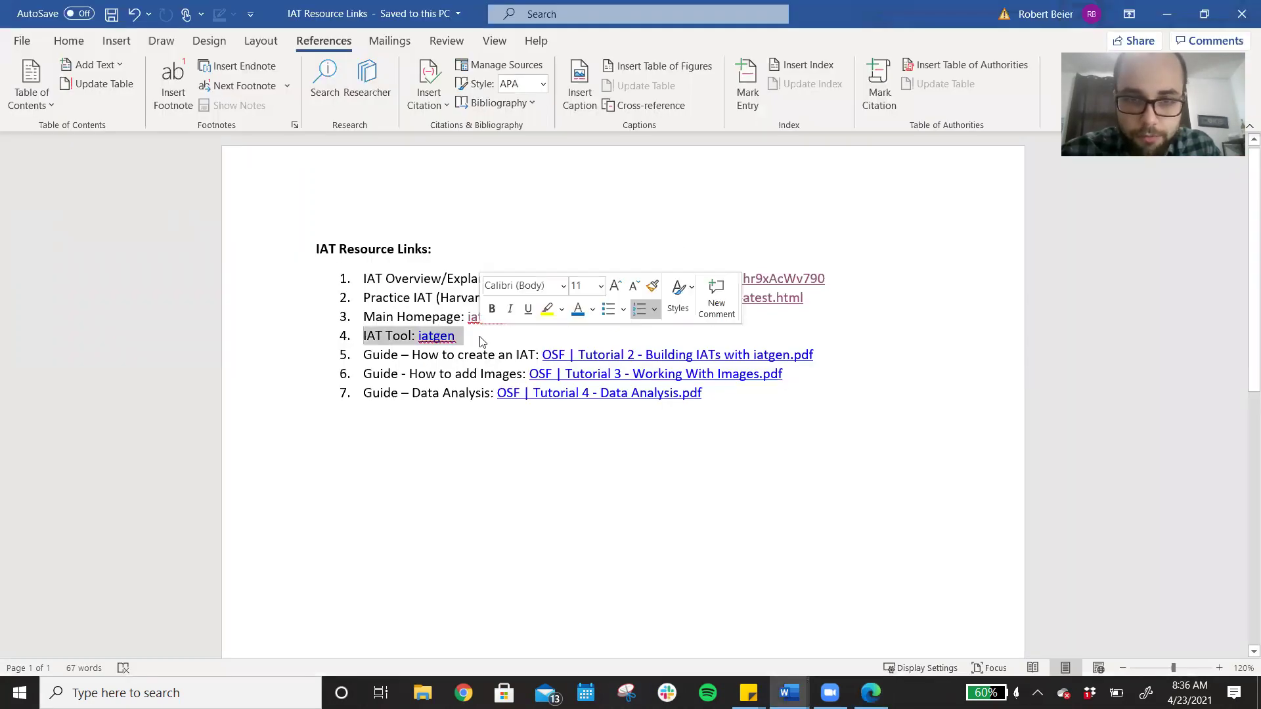
click(484, 339)
drag(367, 355, 377, 355)
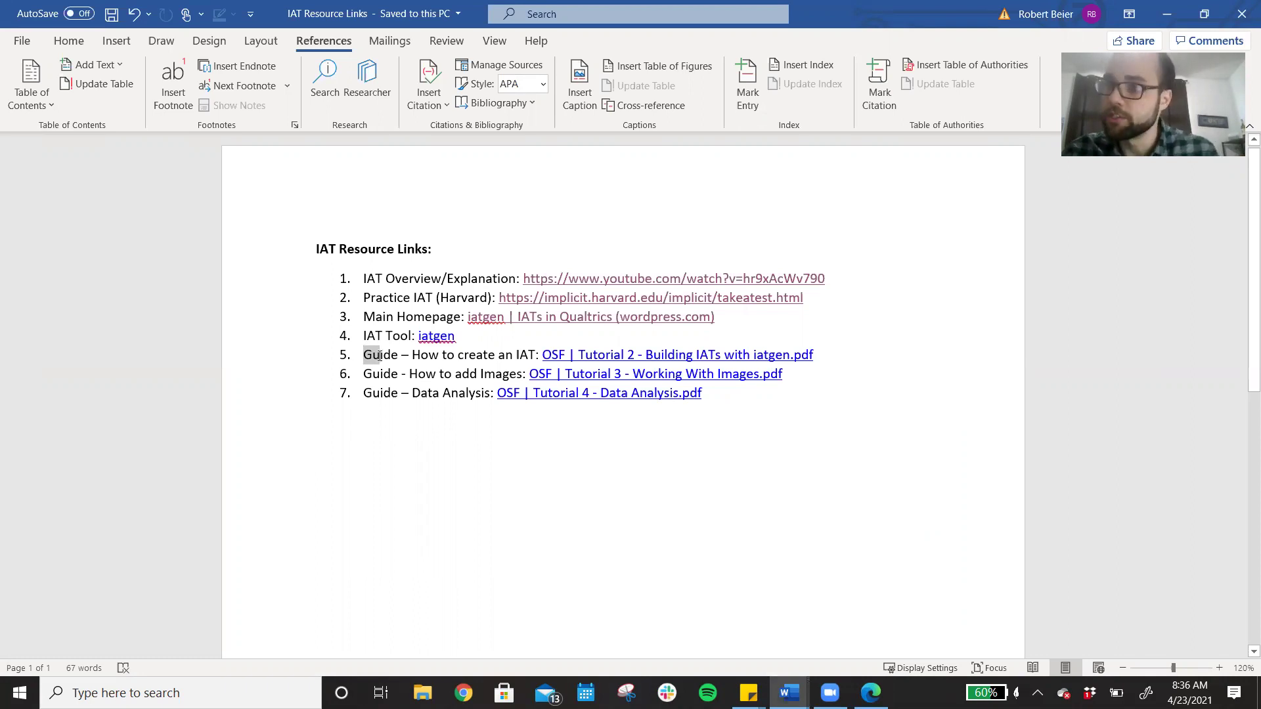
drag(379, 356, 859, 354)
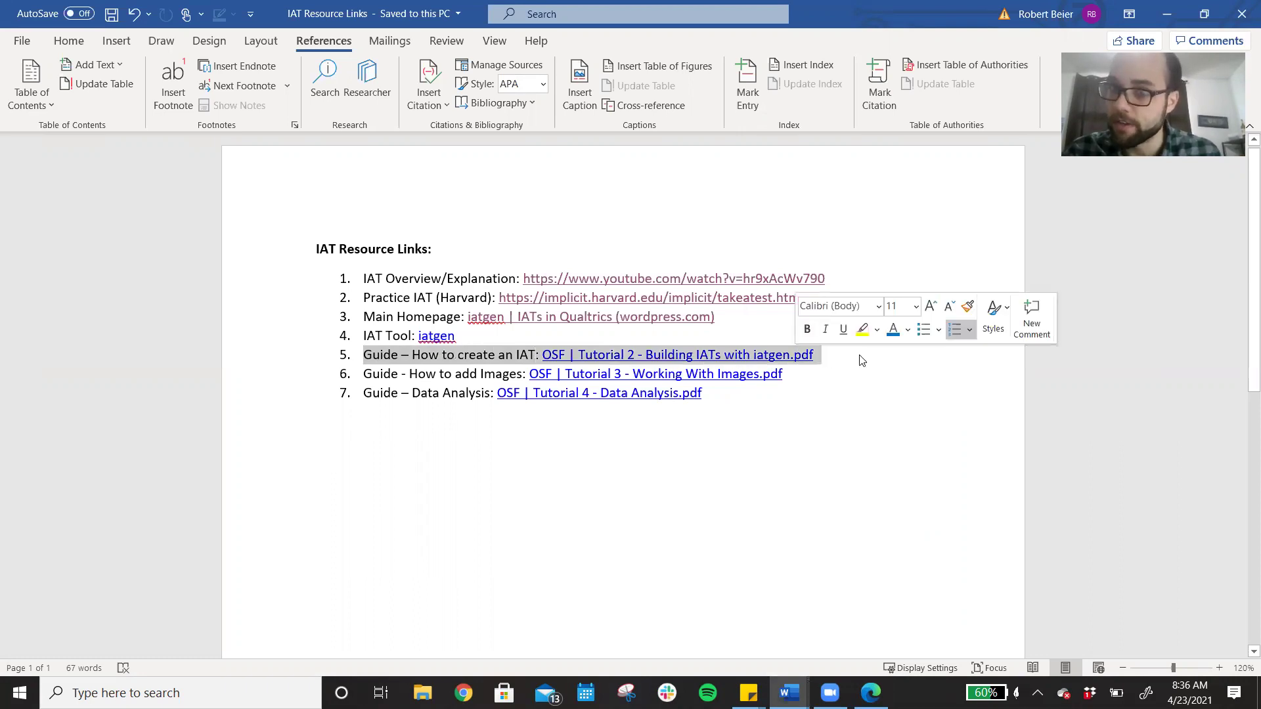
click(859, 354)
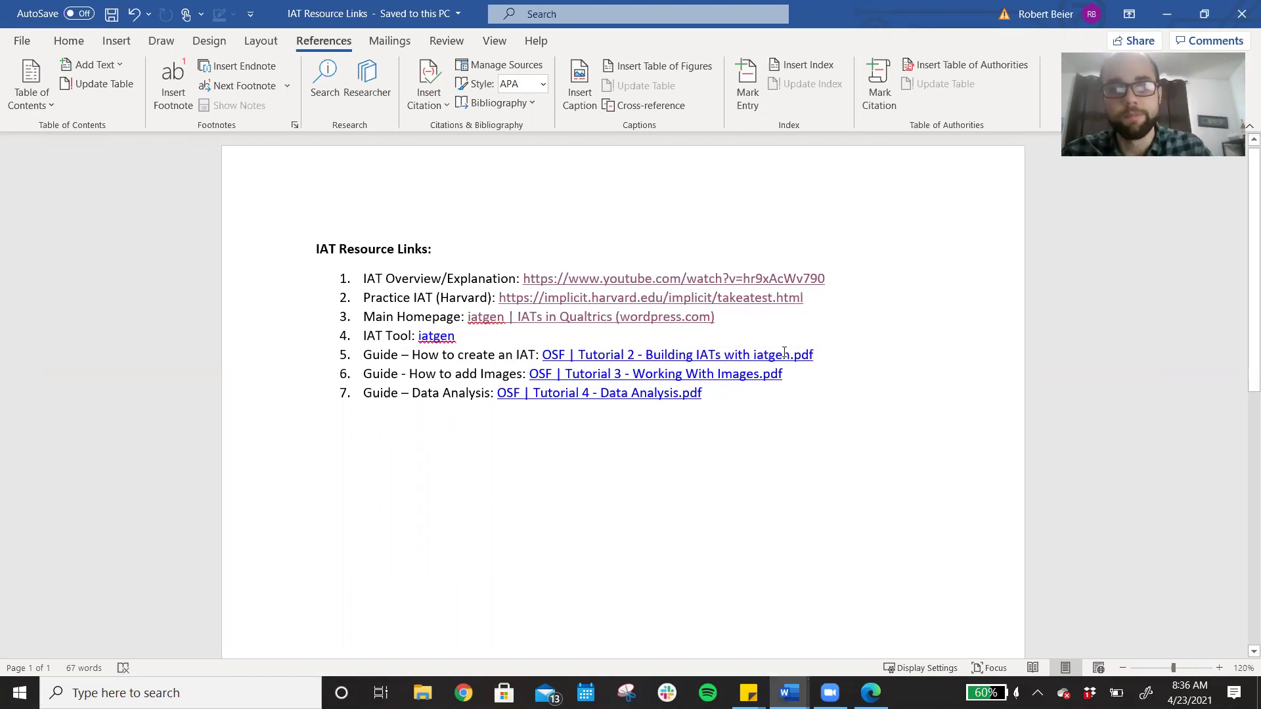
- Return to the iatgen page in the browser and name the IAT "IAT Test #2"
key(alt+Tab)
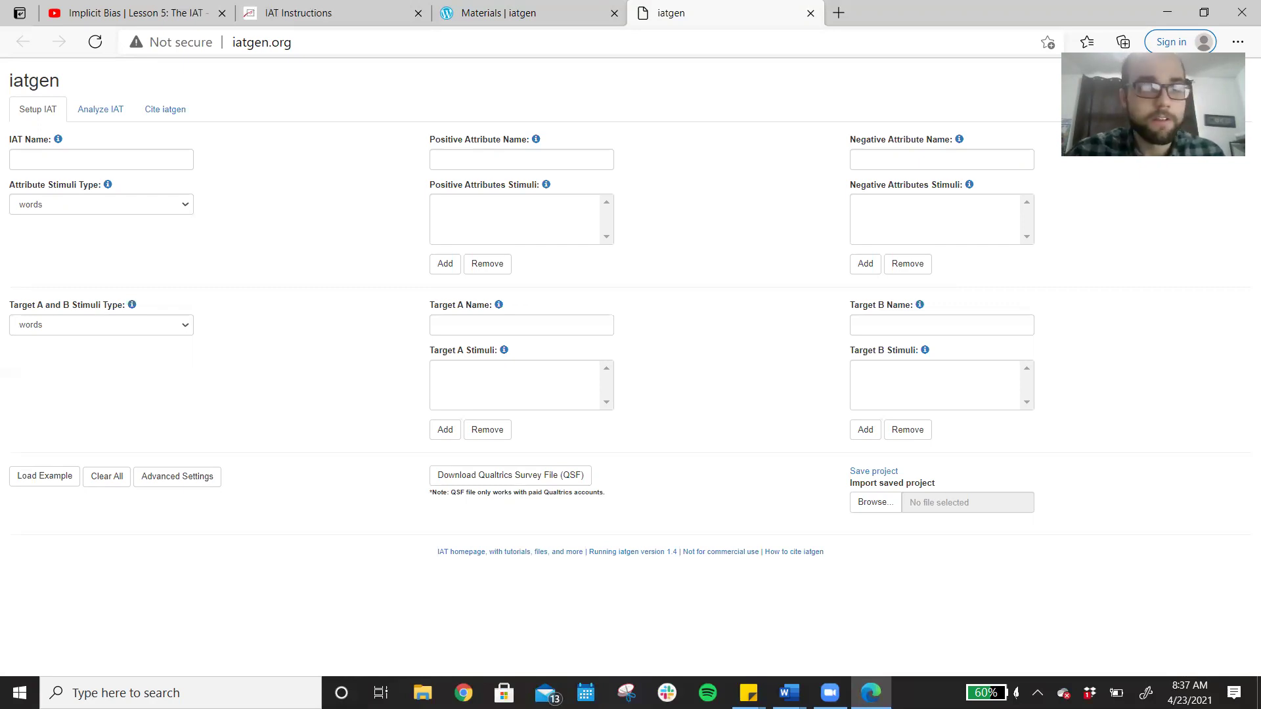
click(72, 159)
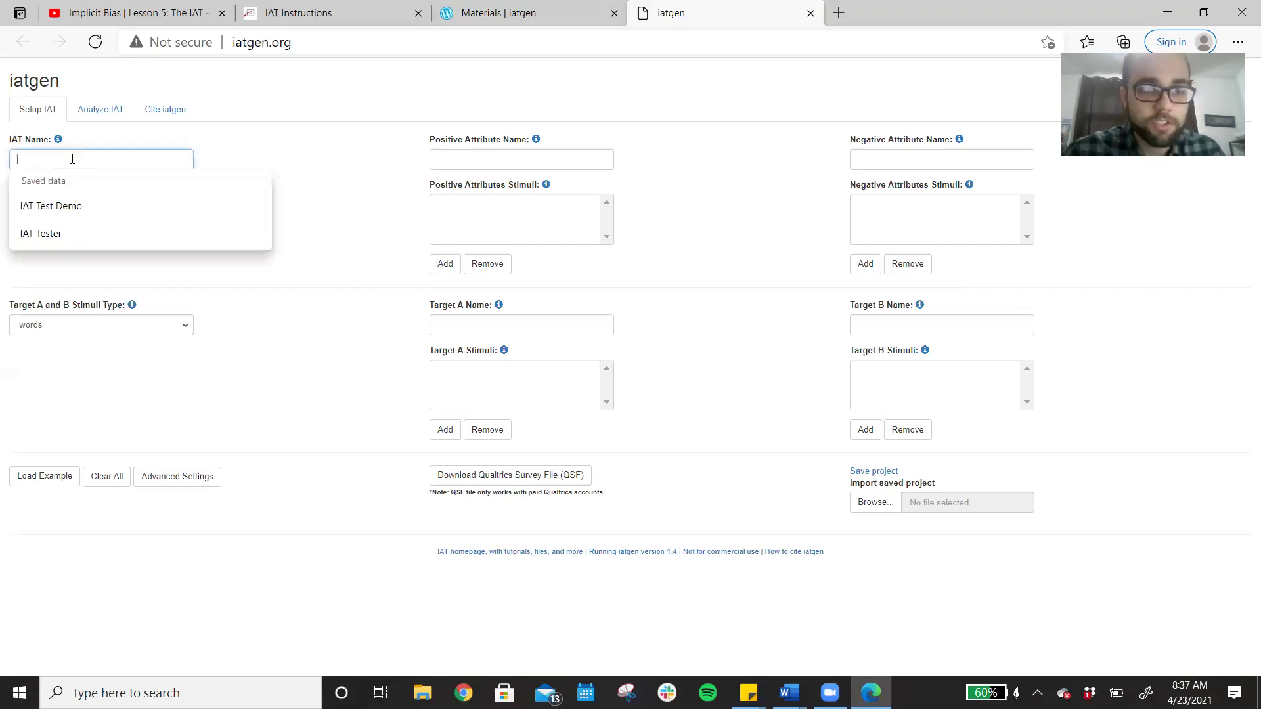
text(ia)
key(BackSpace)
key(BackSpace)
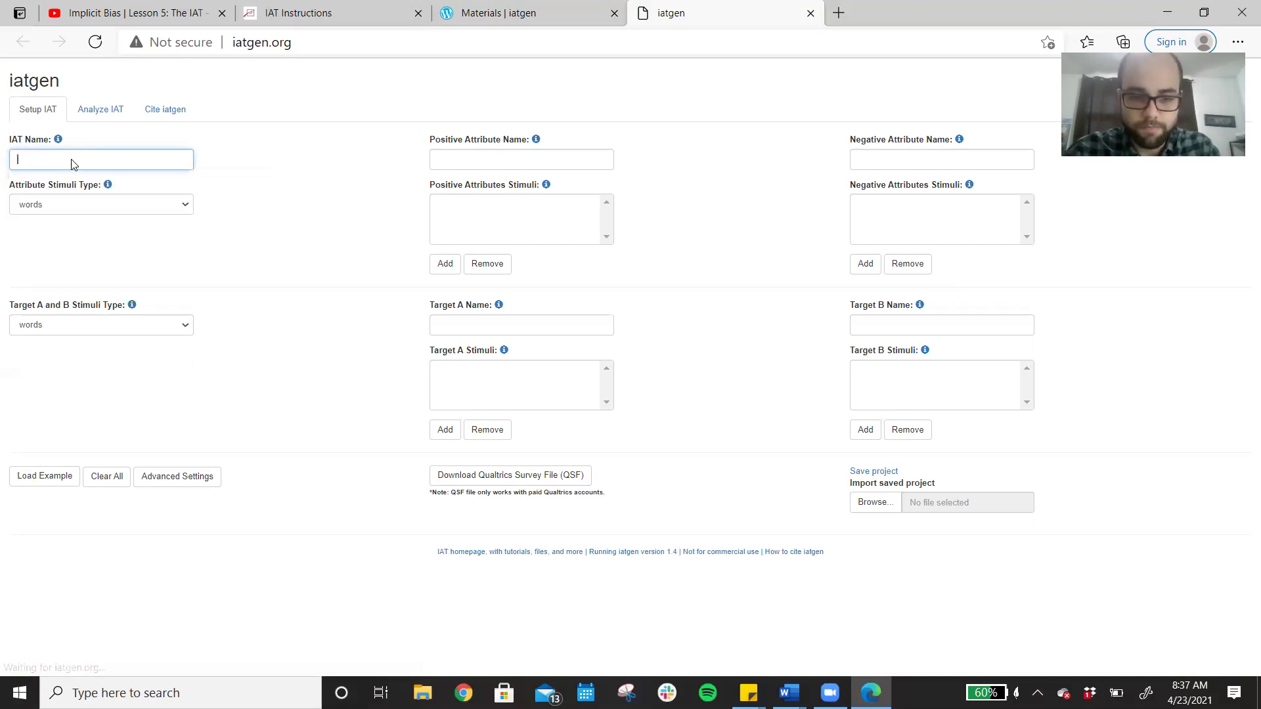
key(Caps_Lock)
text(IAT Test)
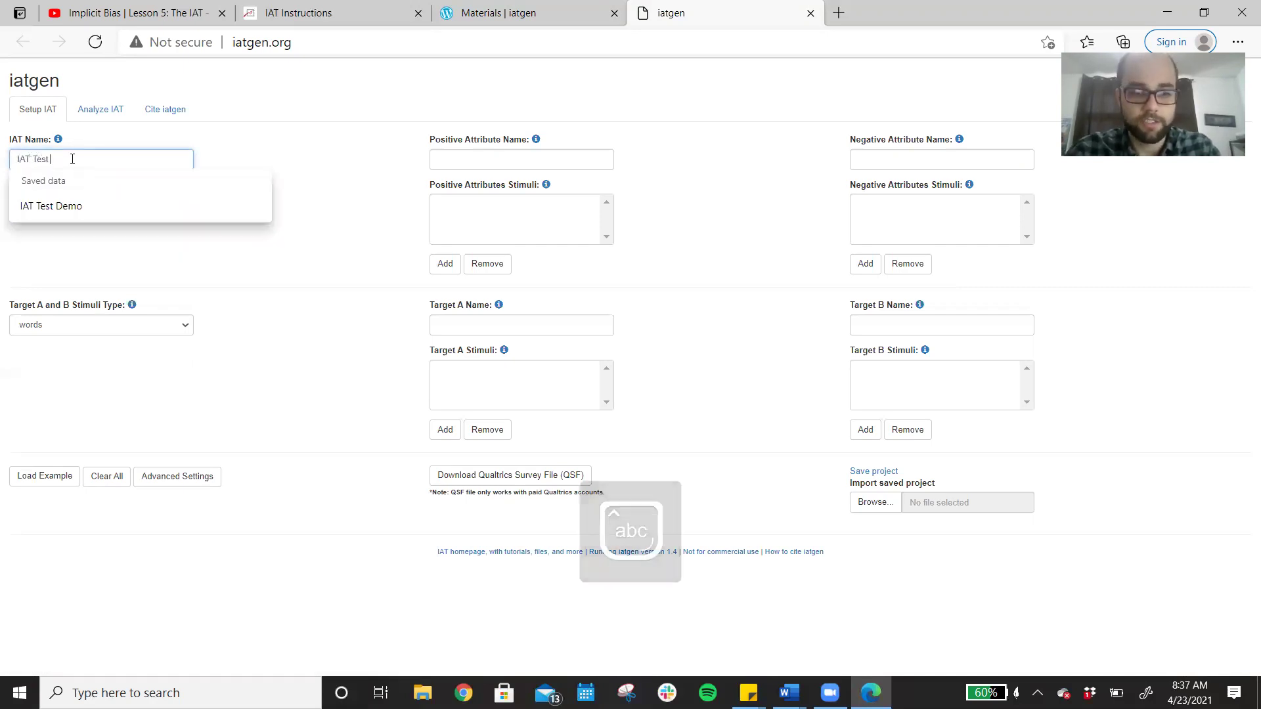
text( #2)
click(286, 184)
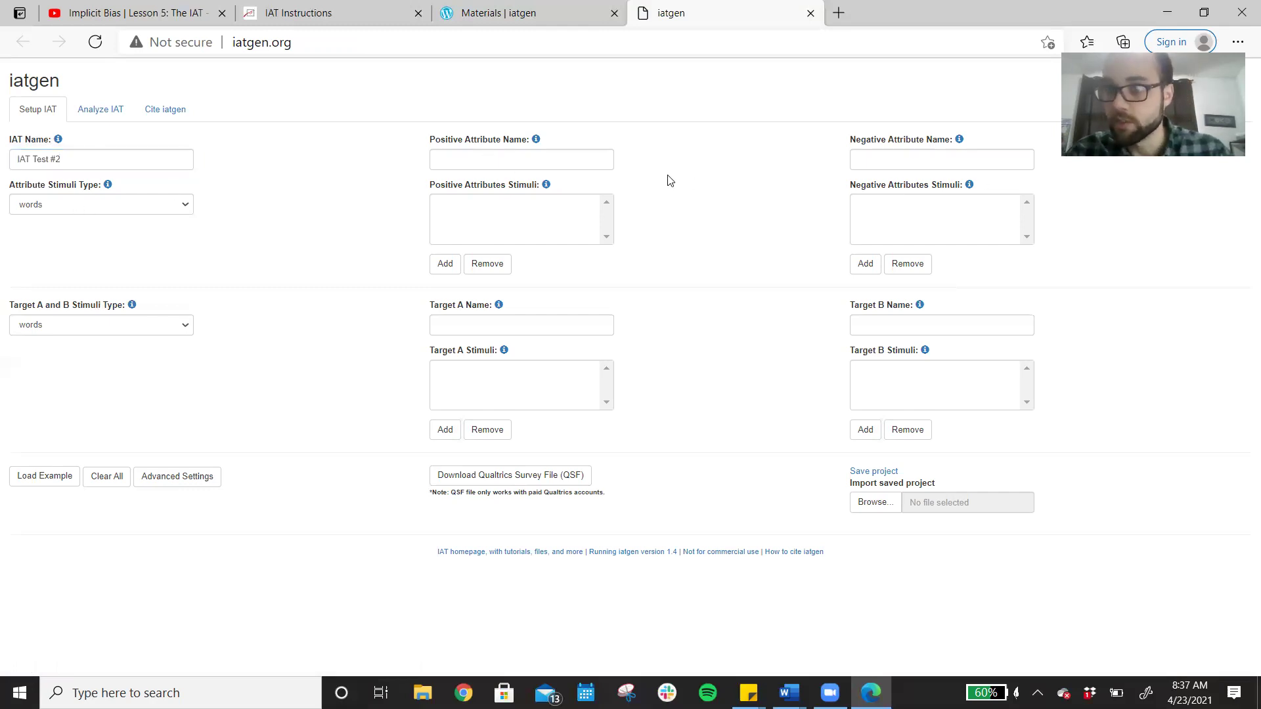
- Keep words as the attribute stimuli type, and name the positive attribute Leadership and the negative attribute Non-Leadership
click(62, 204)
click(68, 229)
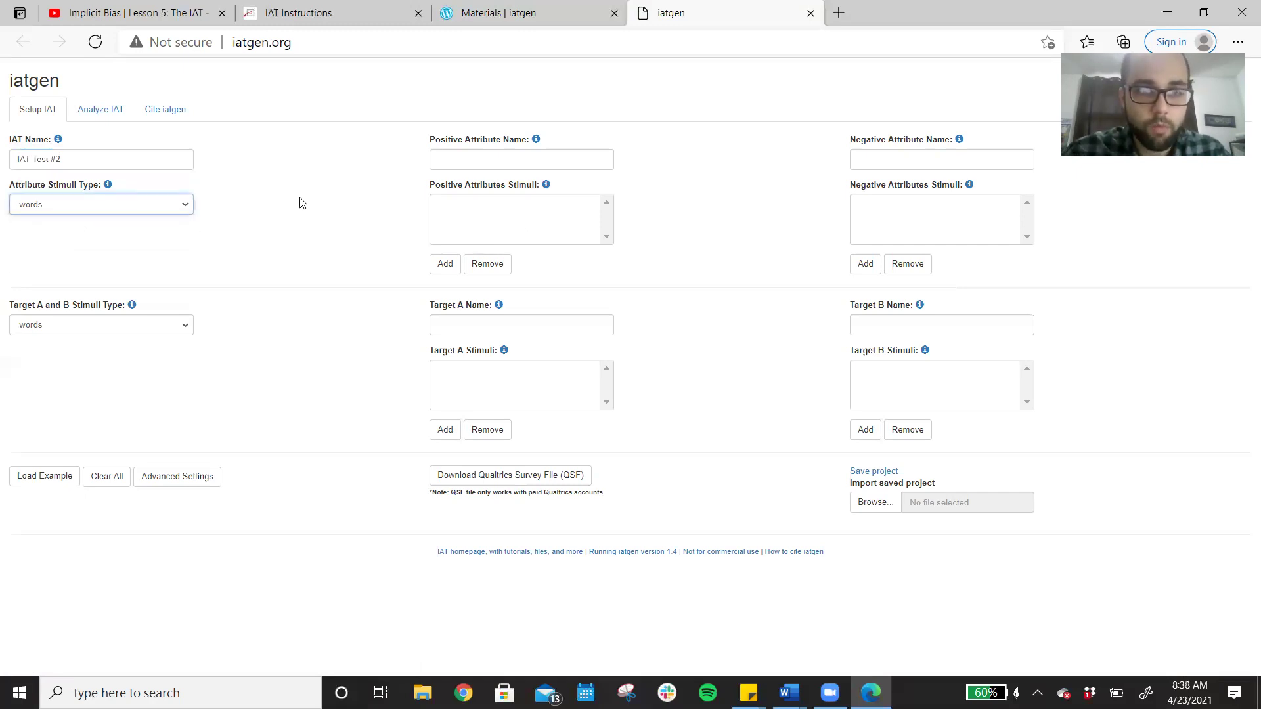
click(516, 160)
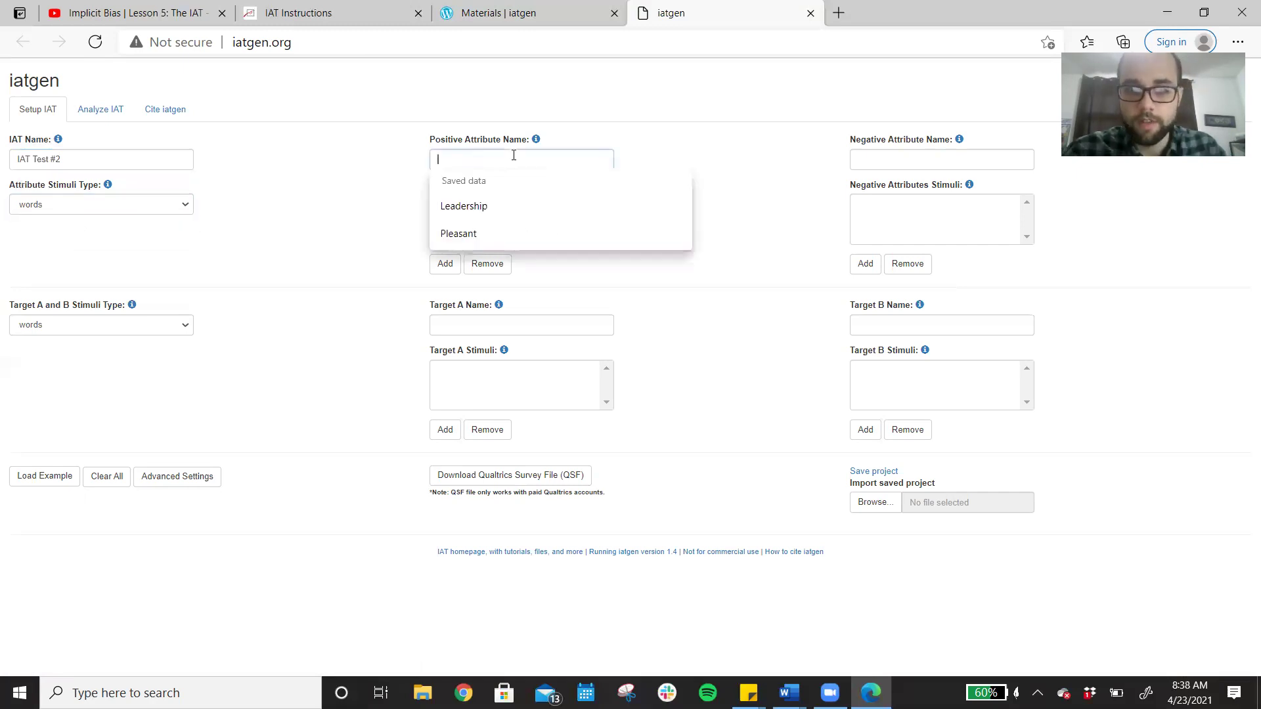
click(493, 208)
click(932, 165)
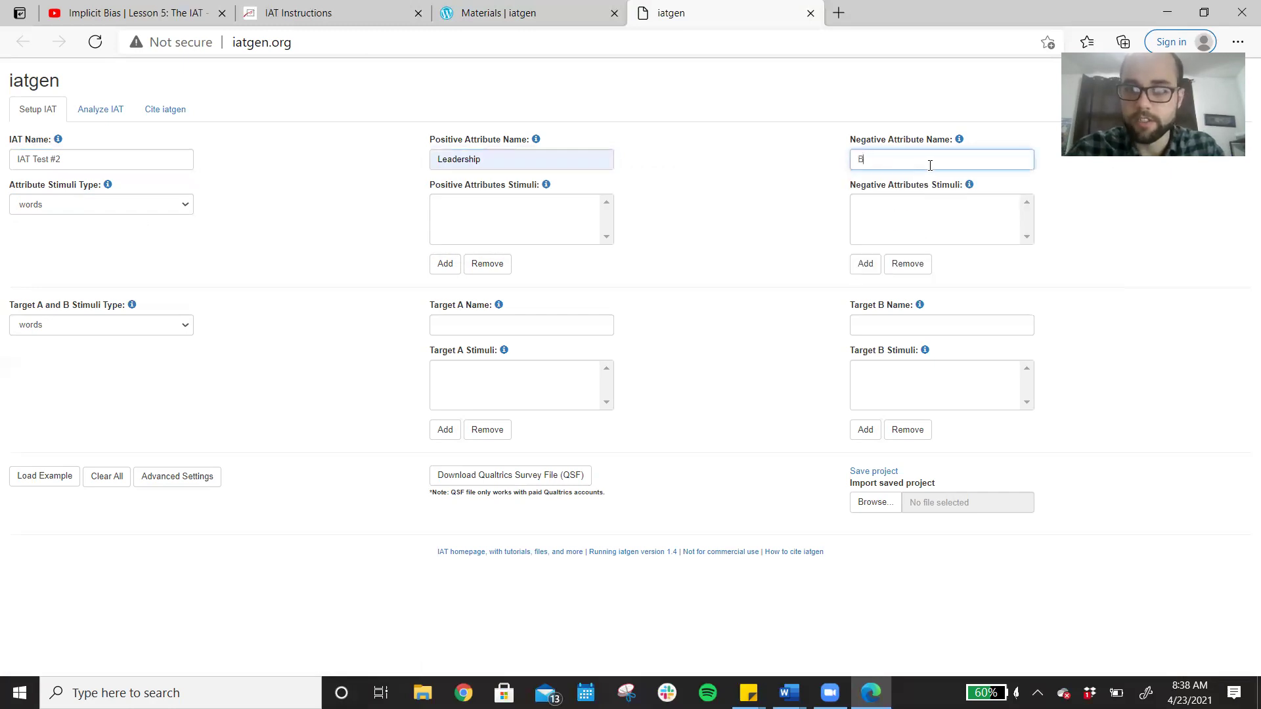
text(Non-Leadeship)
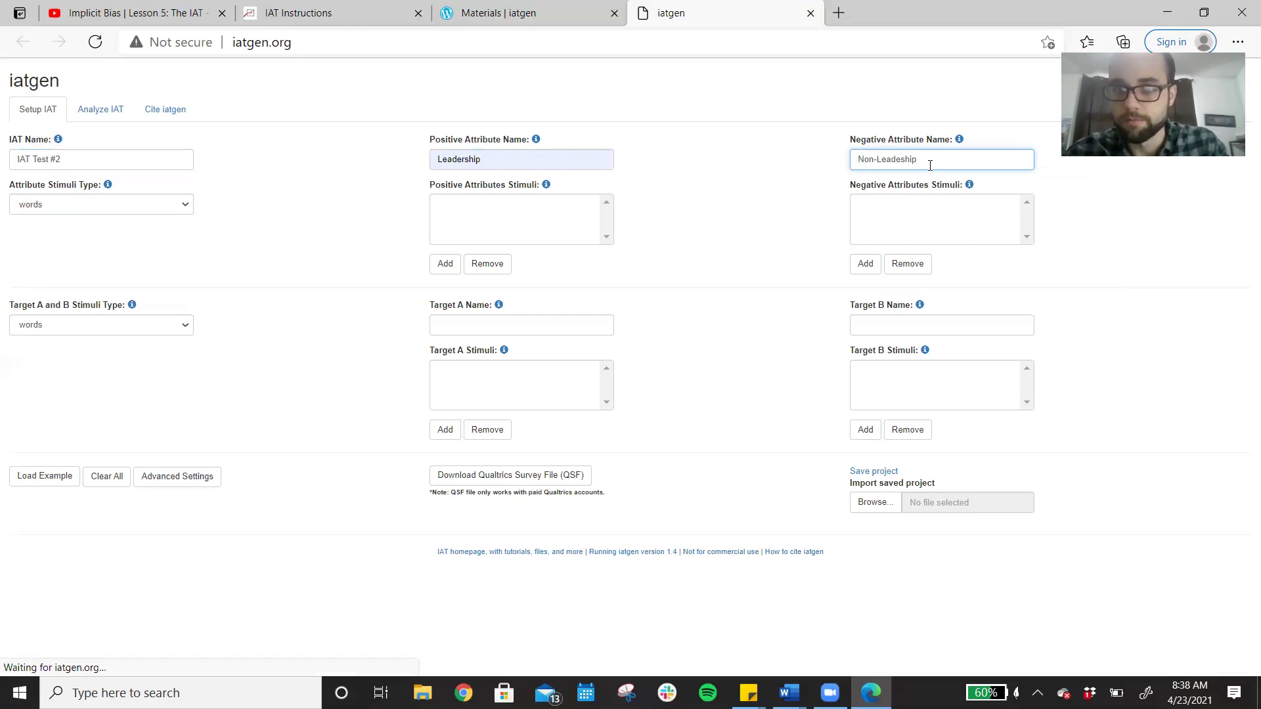
click(905, 164)
text(r)
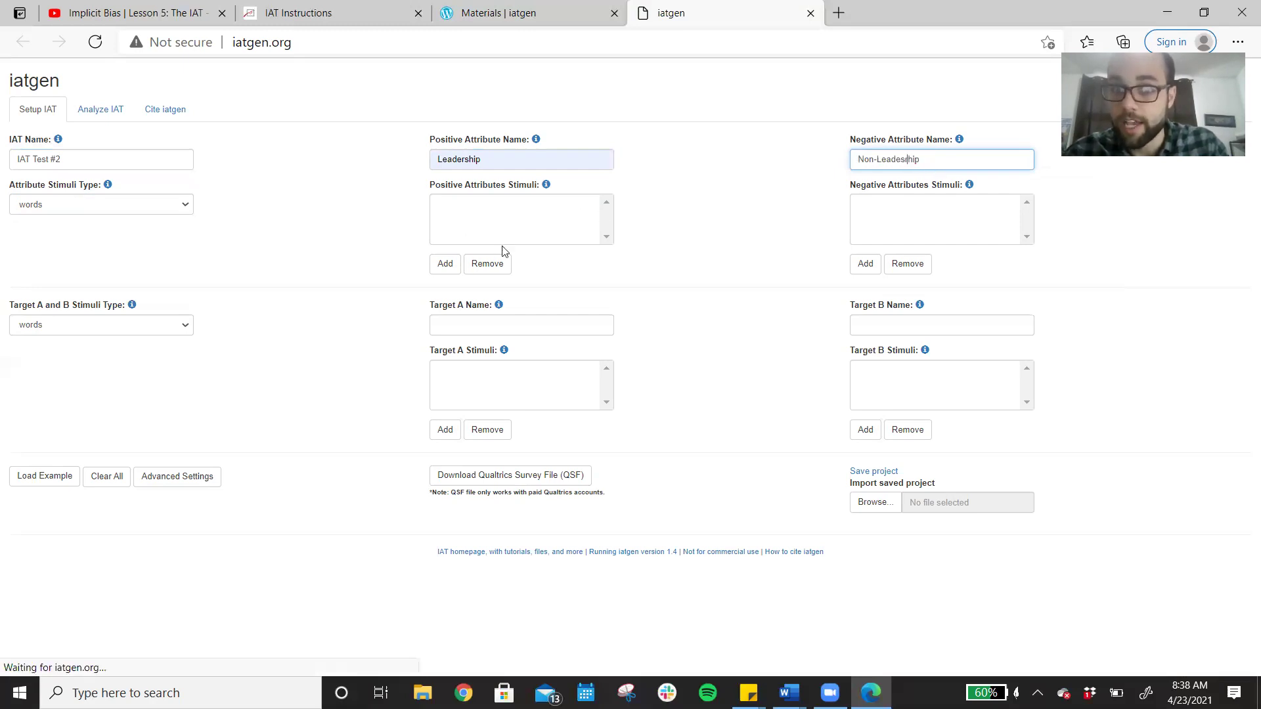
- Add "Confidence" to the positive attribute stimuli
click(445, 264)
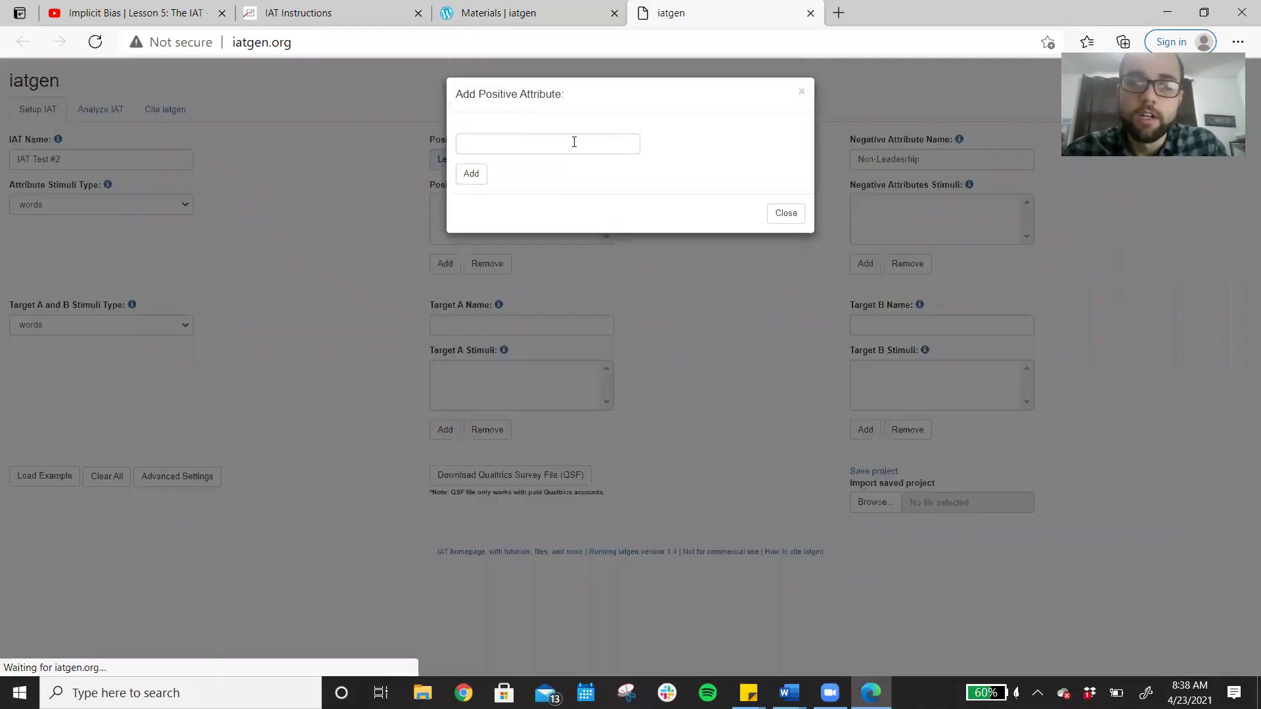
click(569, 139)
text(Confidence)
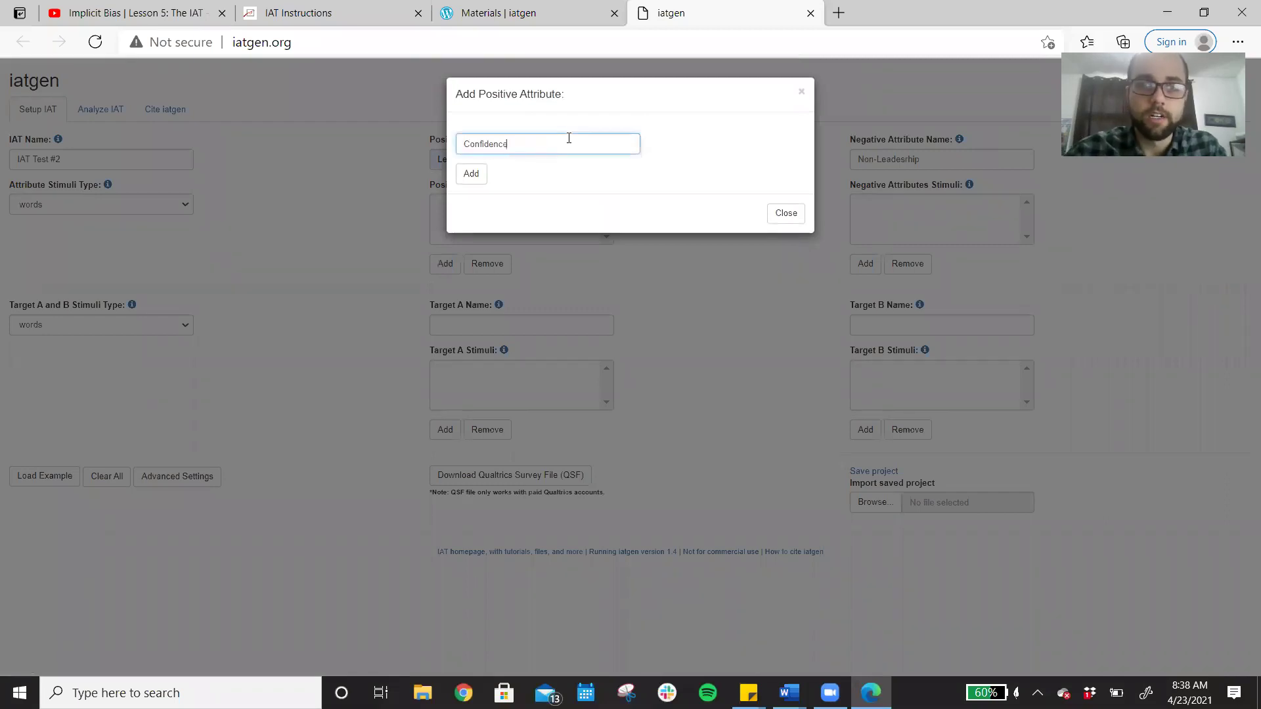
click(480, 172)
- Add "Visionary" to the positive attribute stimuli
click(445, 263)
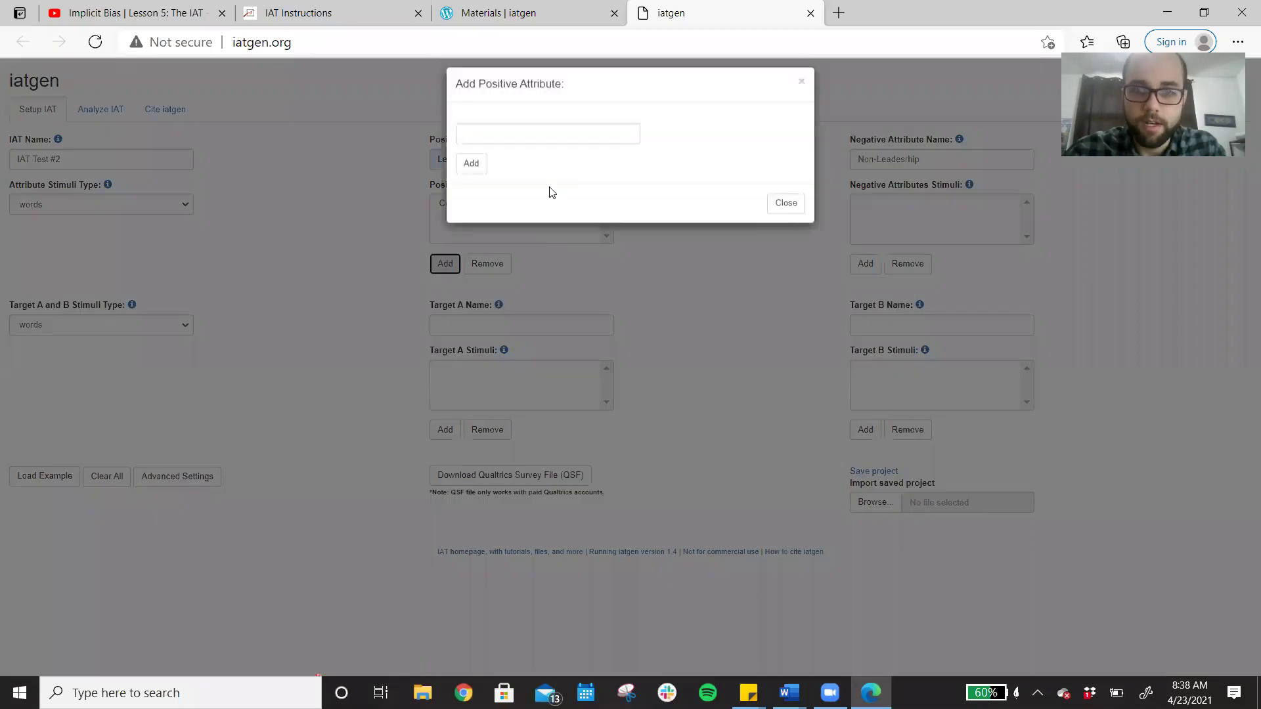
click(547, 155)
text(Vs)
key(BackSpace)
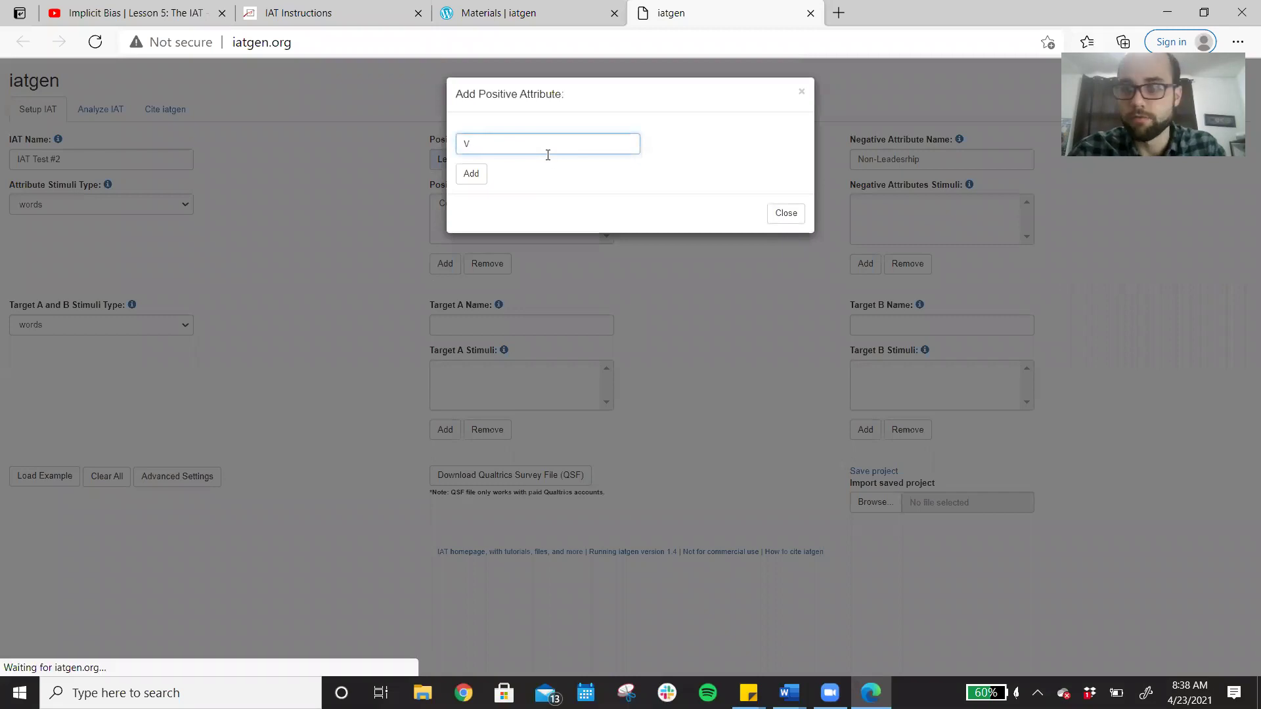
text(isionary)
click(471, 174)
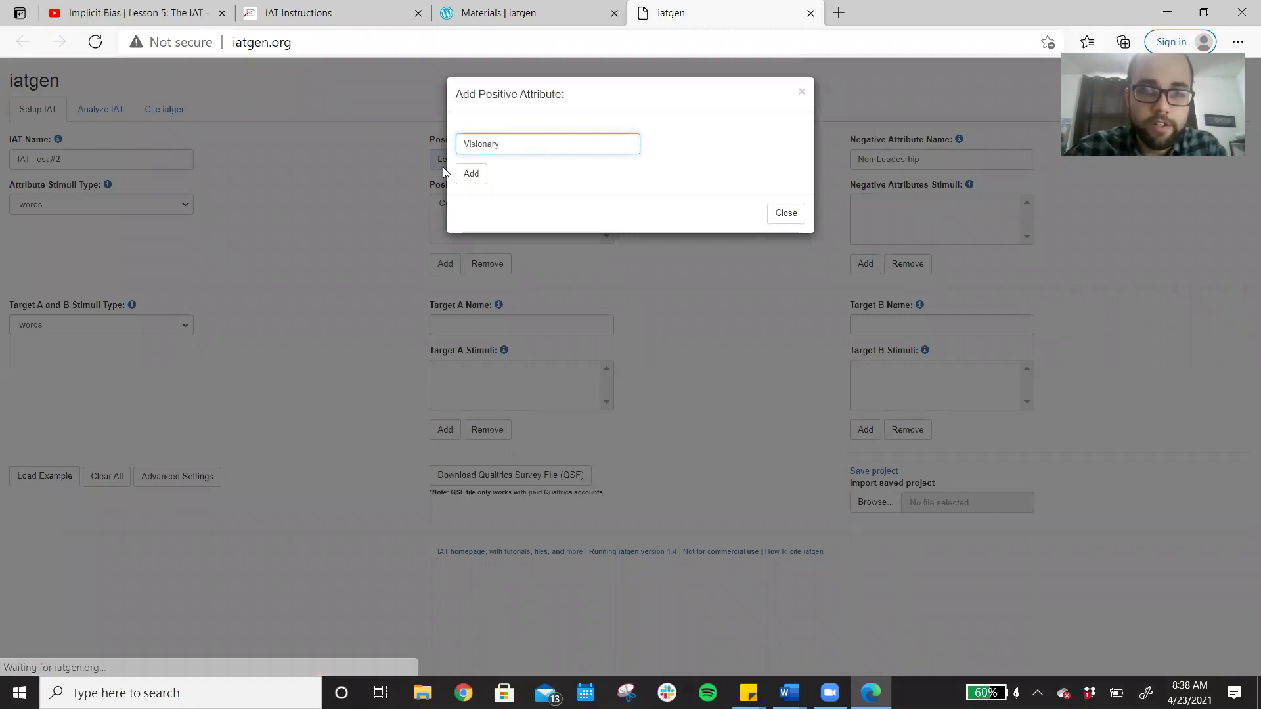
- Add "Competent" to the positive attribute stimuli
click(445, 264)
click(475, 169)
key(Return)
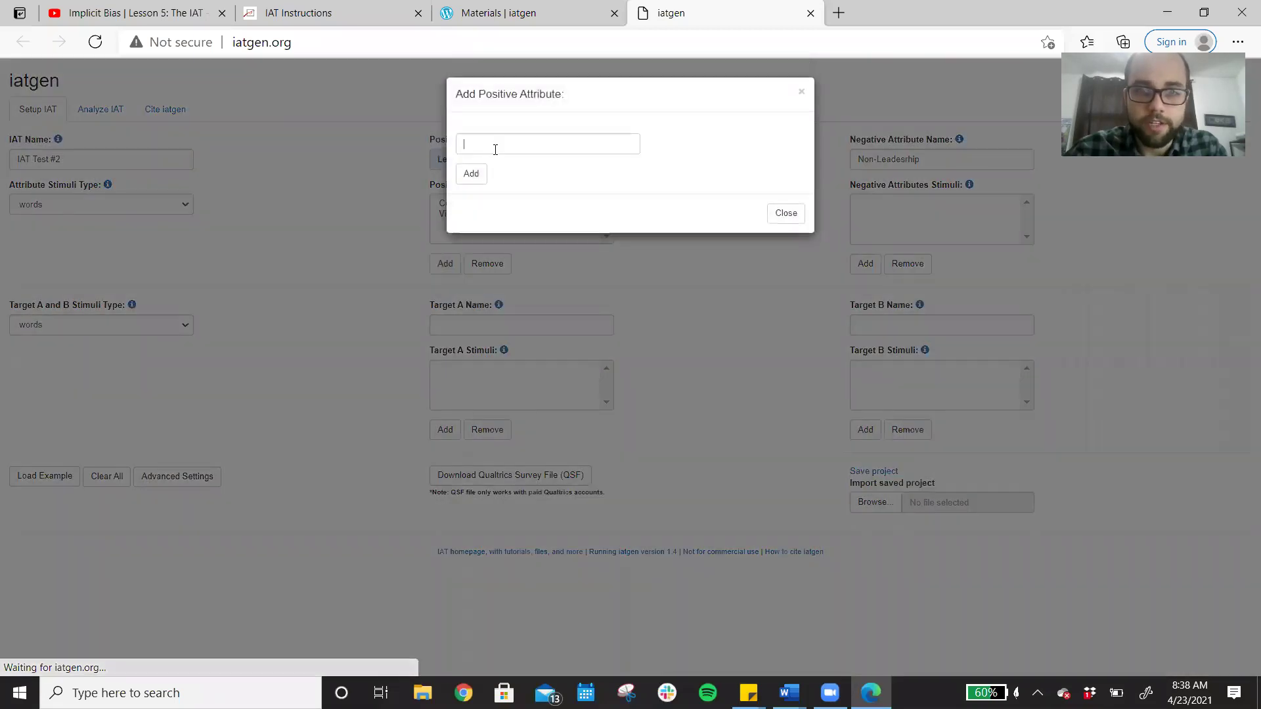
text(Competen)
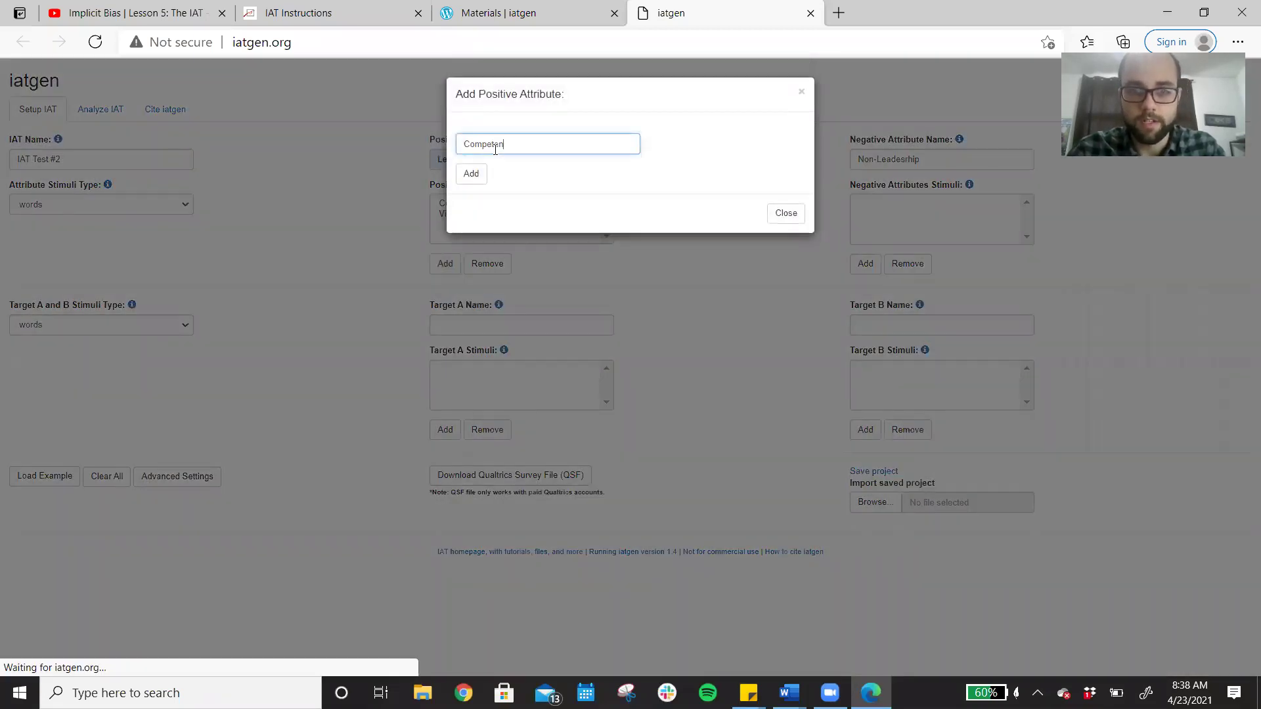
text(t)
click(471, 174)
- Add "Follower" to the negative attribute stimuli
click(865, 264)
click(558, 145)
text(Fo)
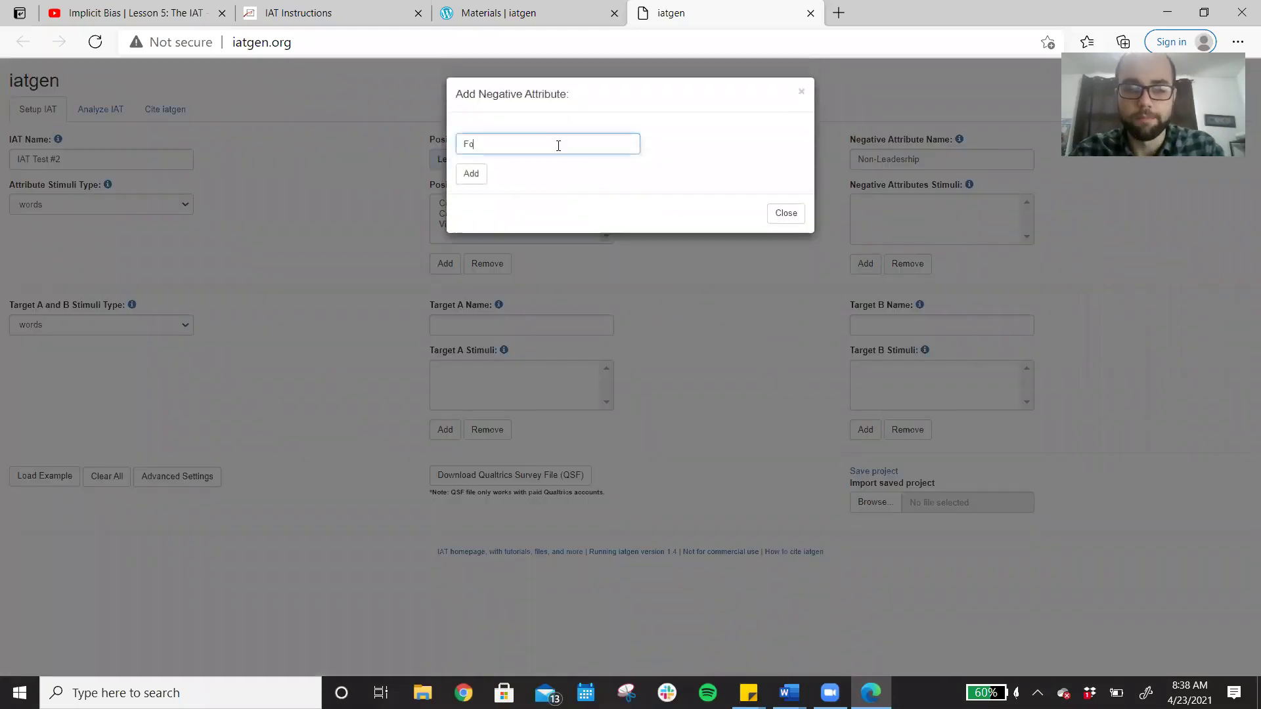
text(llower)
click(471, 174)
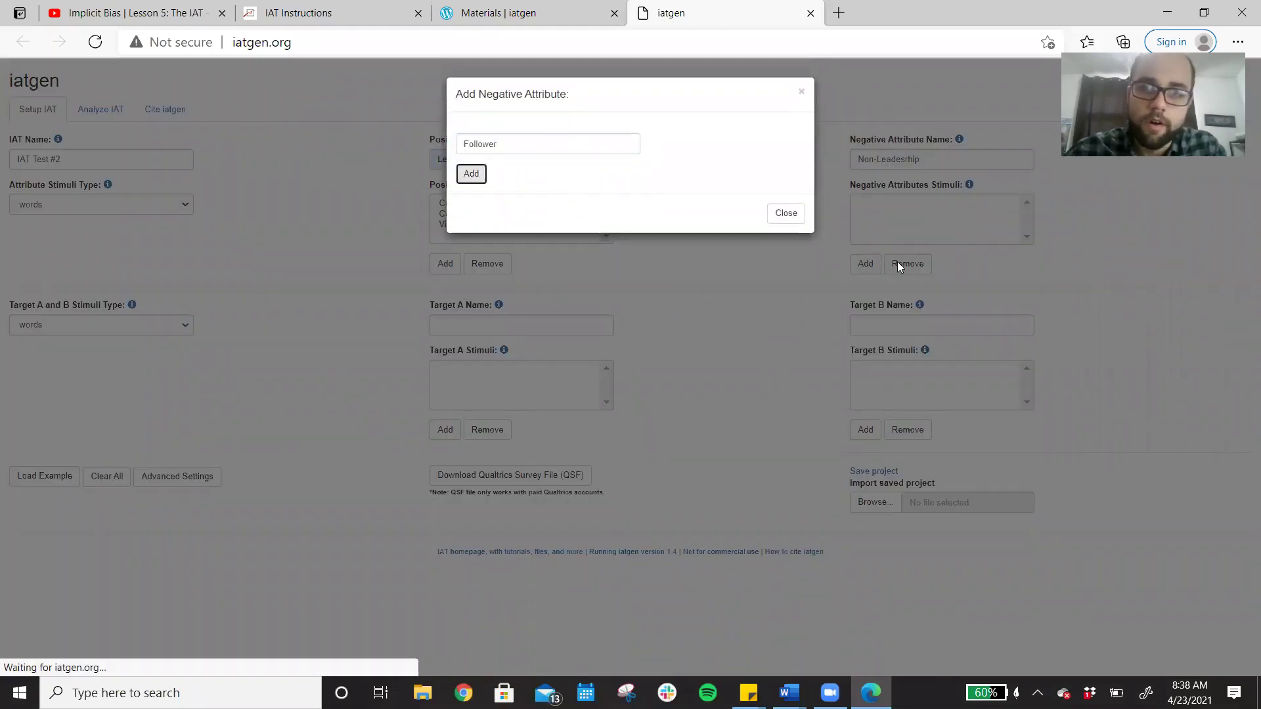
- Add "Incompetent" to the negative attribute stimuli
click(865, 263)
click(501, 144)
text(In)
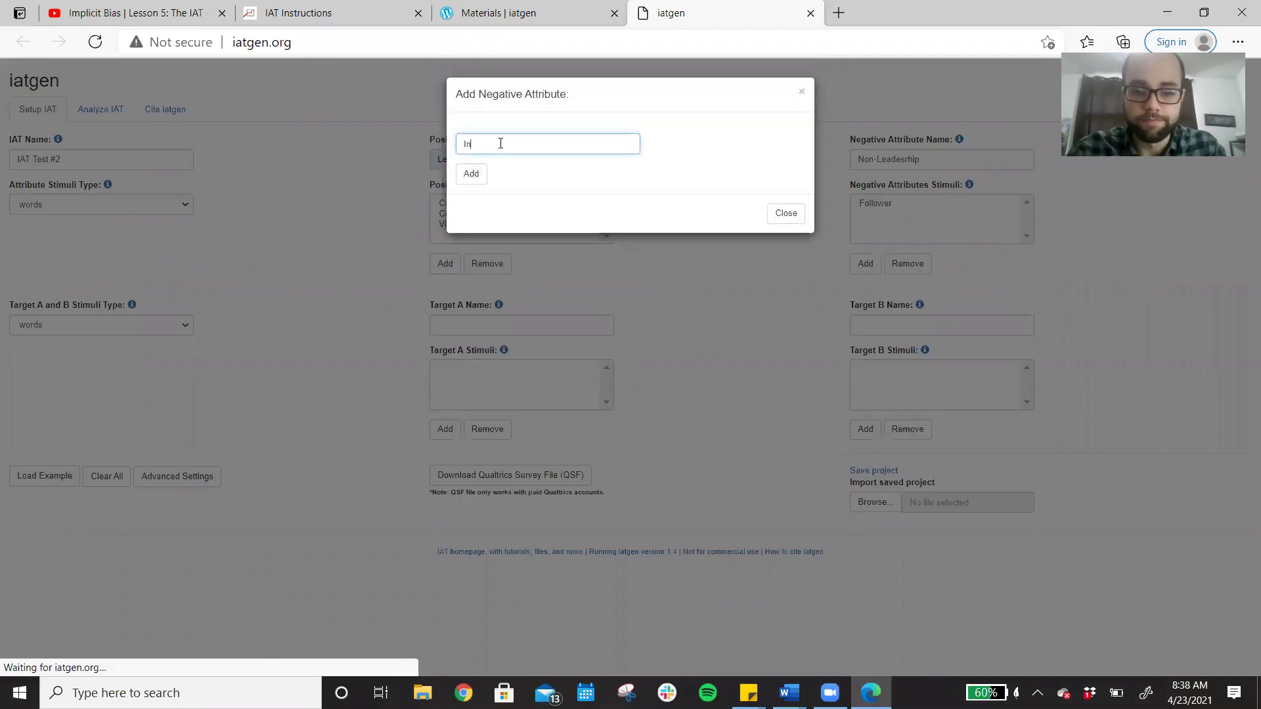
text(competent)
click(471, 173)
- Add "Submissive" to the negative attribute stimuli
click(864, 263)
click(539, 136)
text(Submissive)
click(475, 176)
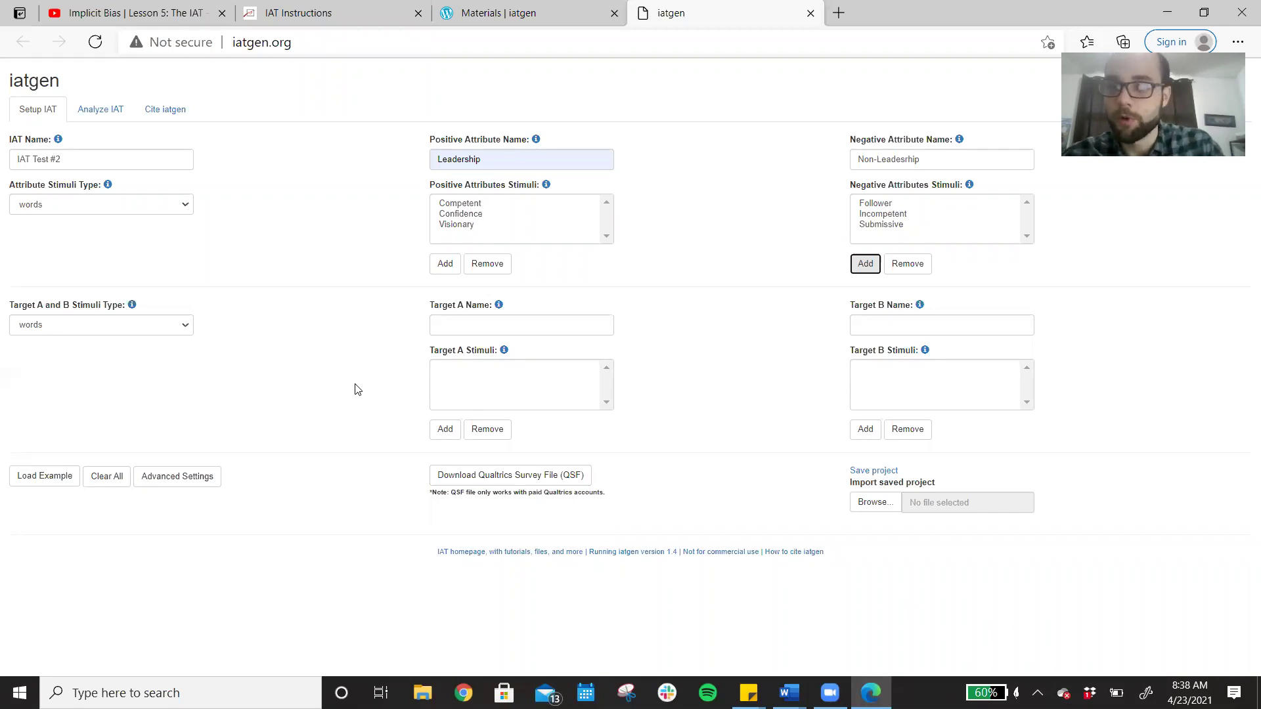
- Review the Step 3 line about saving images in the Word walkthrough outline and return to the iatgen page
key(alt+Tab)
key(alt+Tab)
key(alt+Tab)
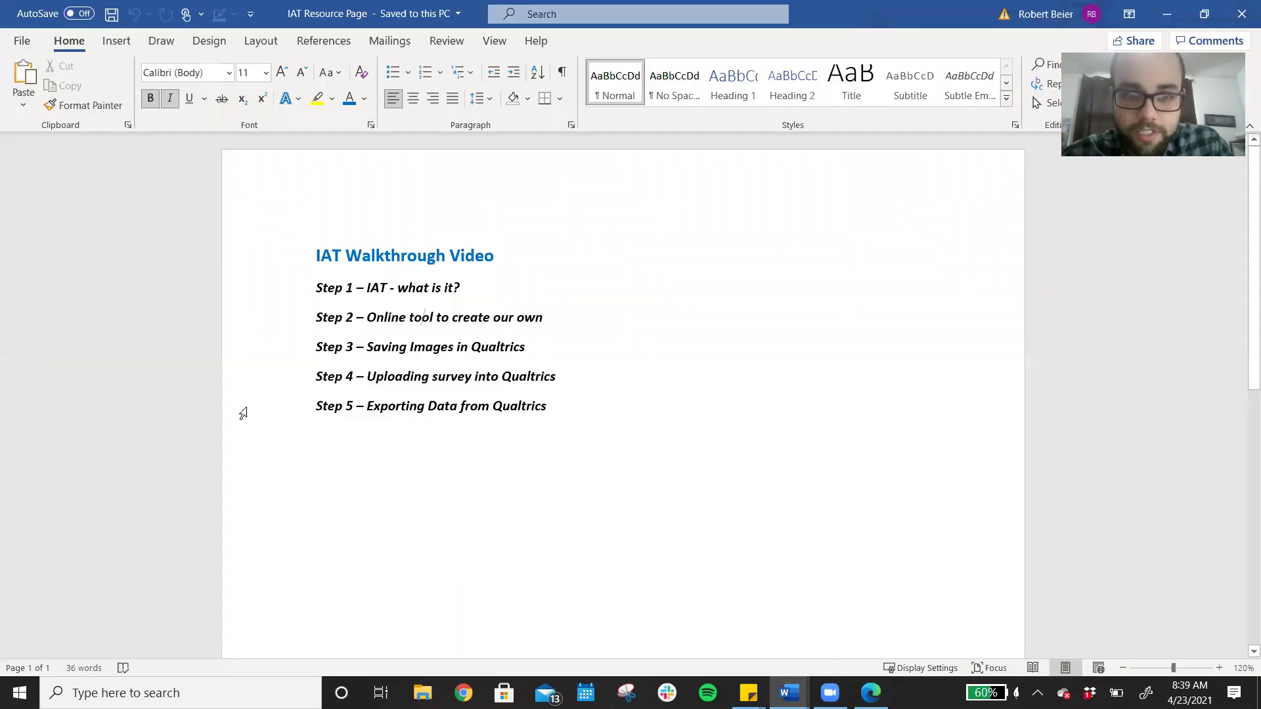
triple_click(497, 317)
triple_click(456, 351)
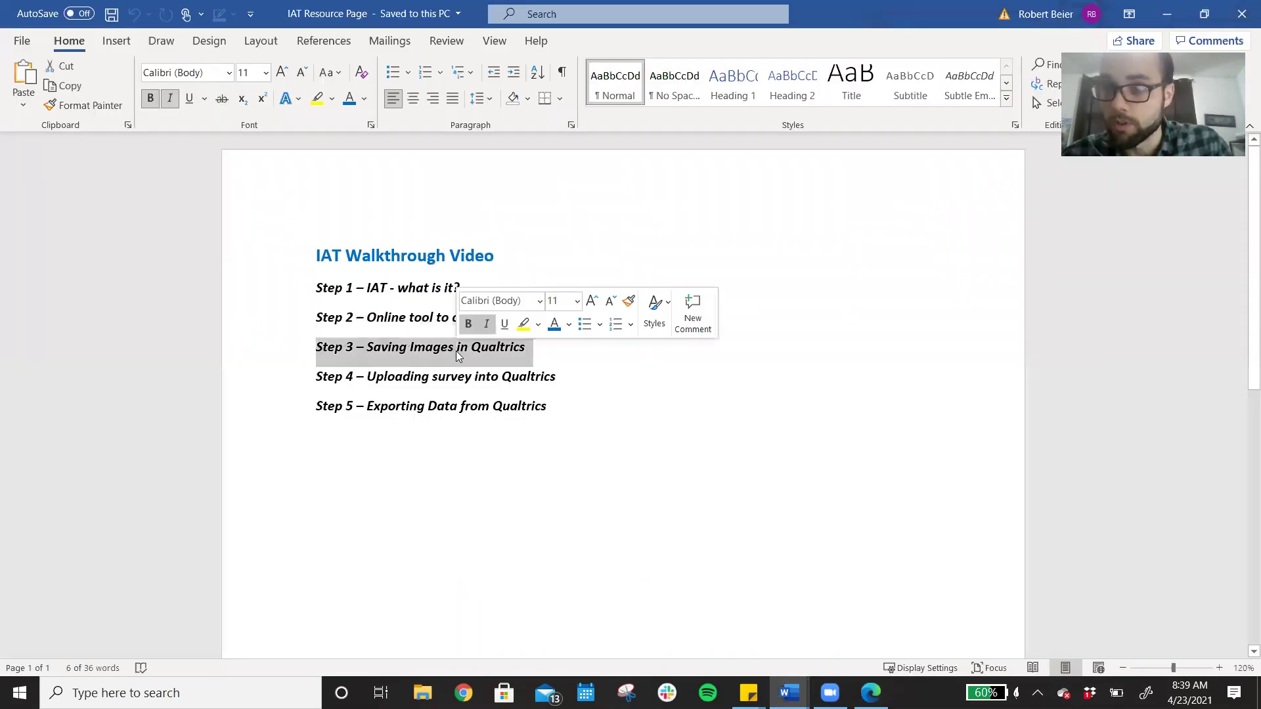
key(alt+Tab)
key(alt+Tab)
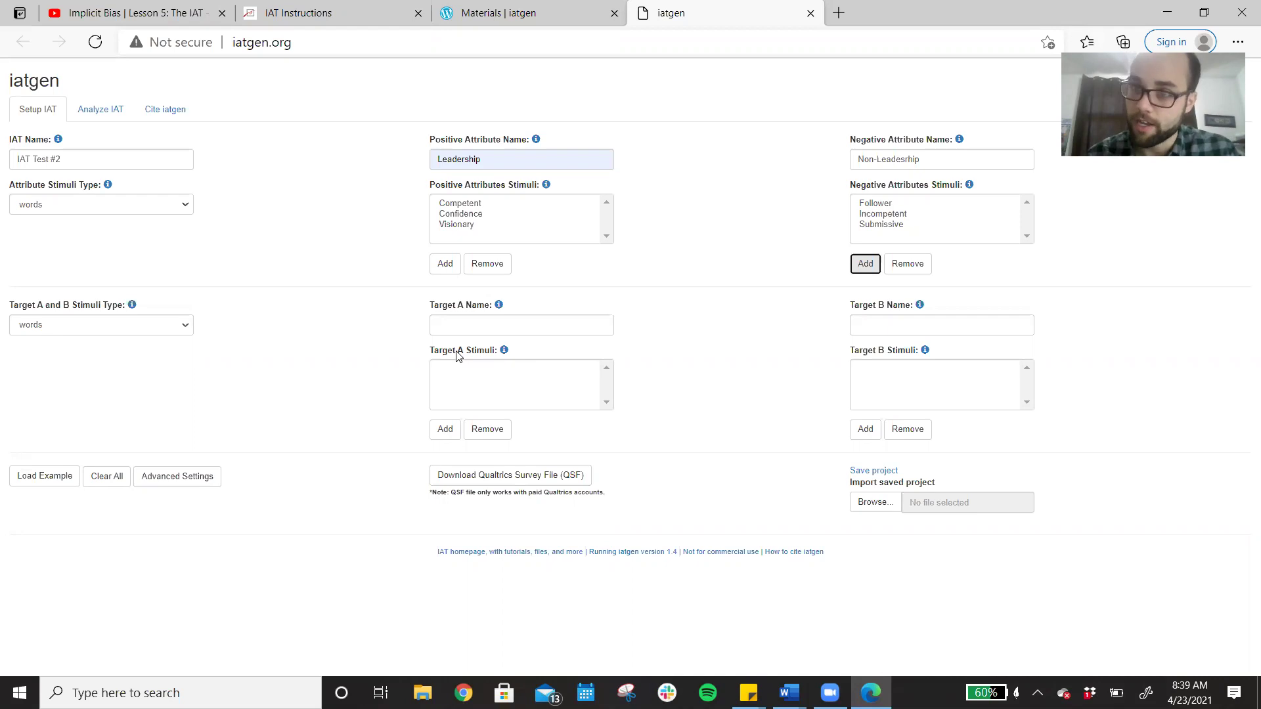
click(445, 429)
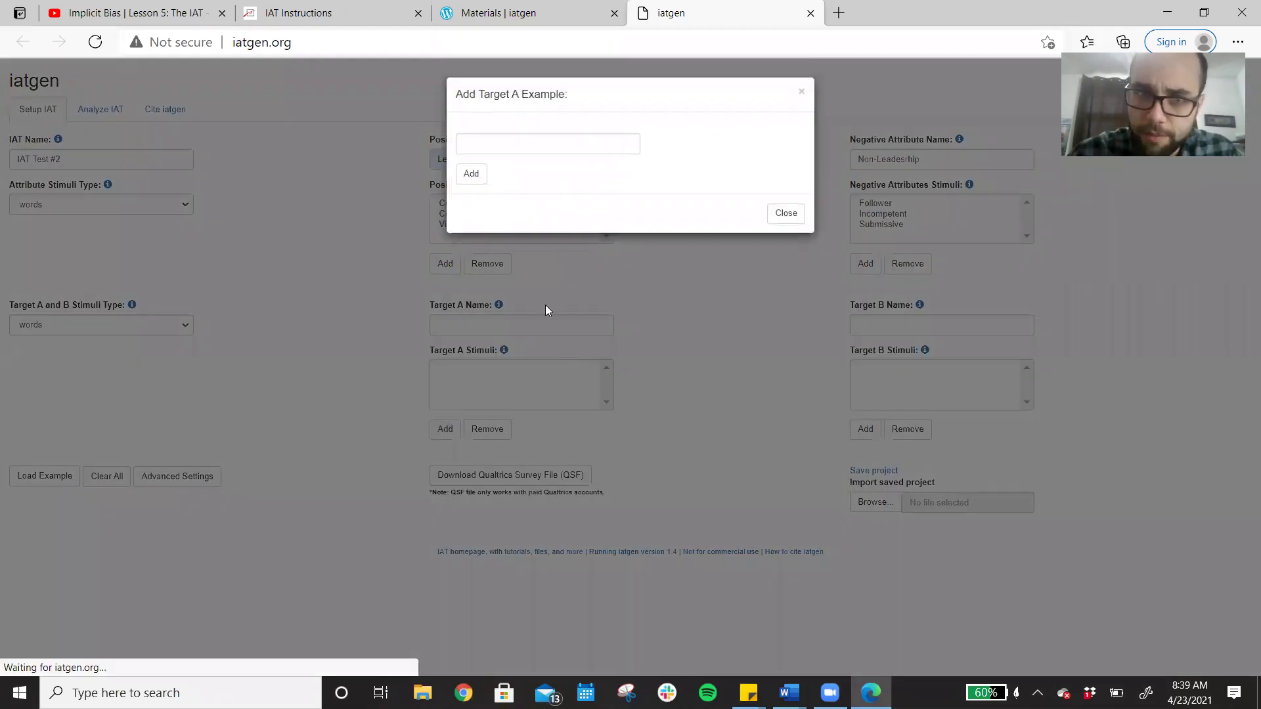
click(512, 147)
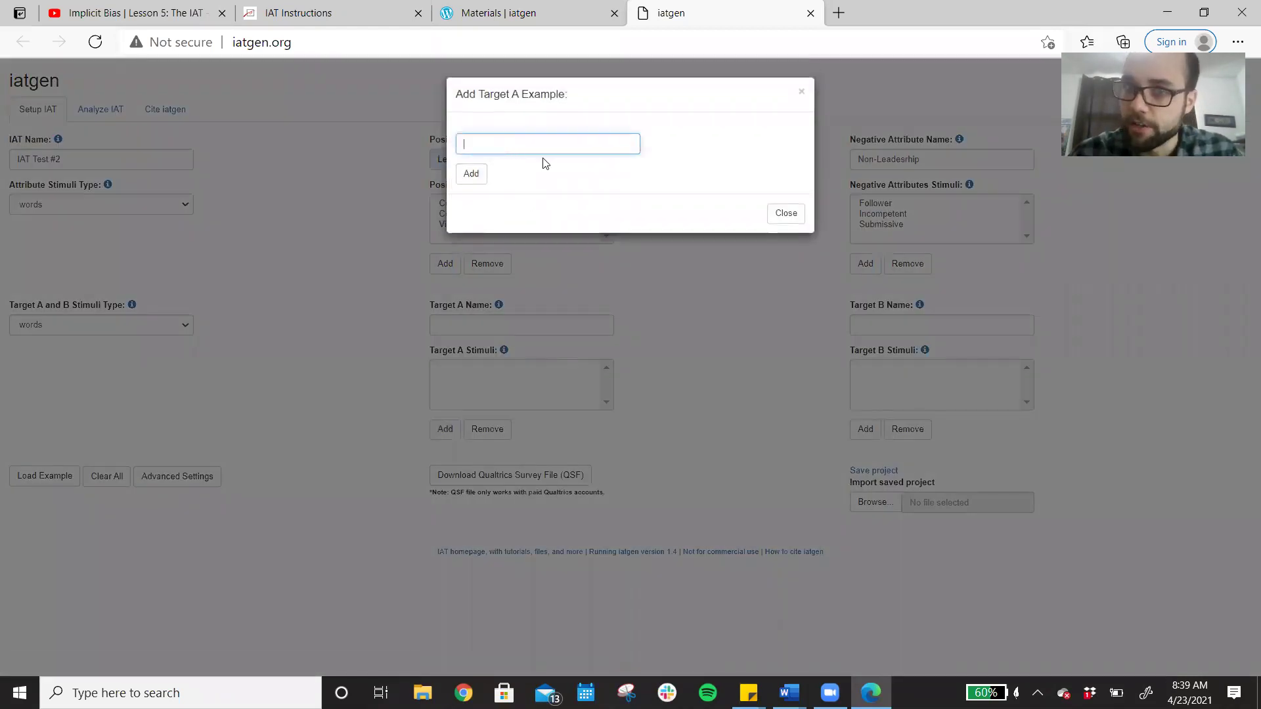
click(799, 92)
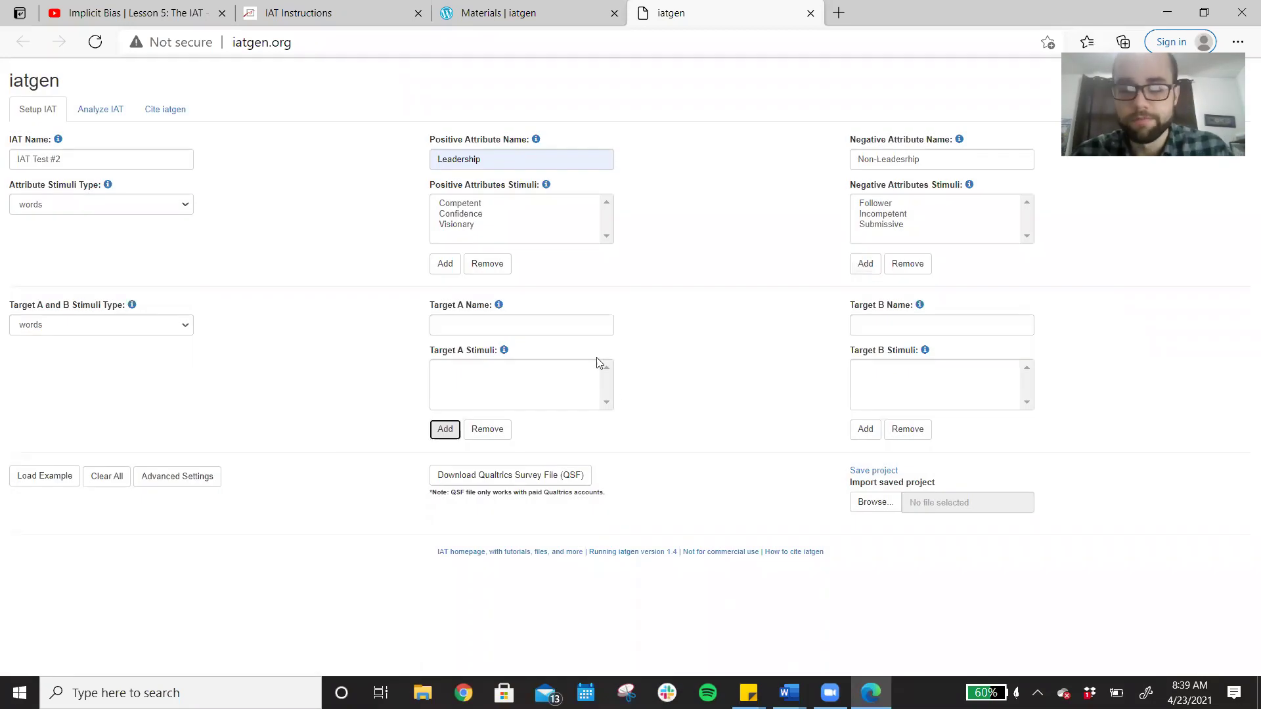
- Switch to Chrome, load qualtrics.com and go to the account's projects page
key(alt+Tab)
click(471, 683)
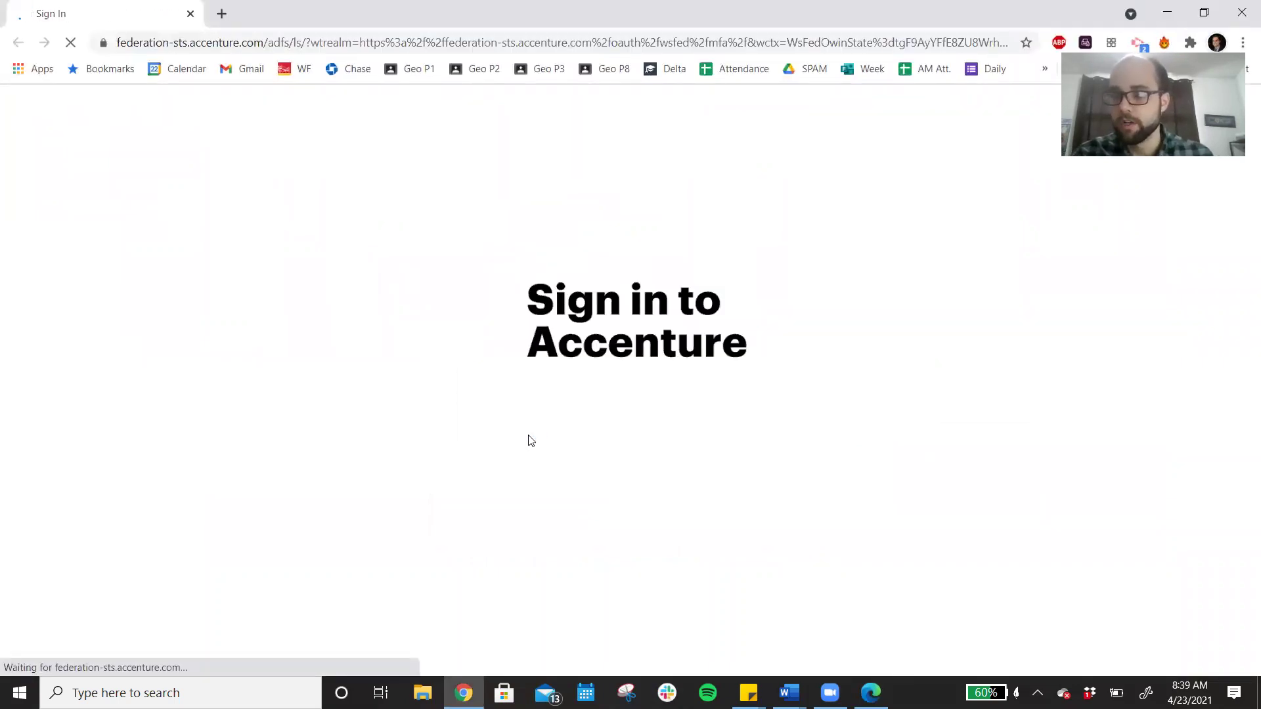
click(285, 41)
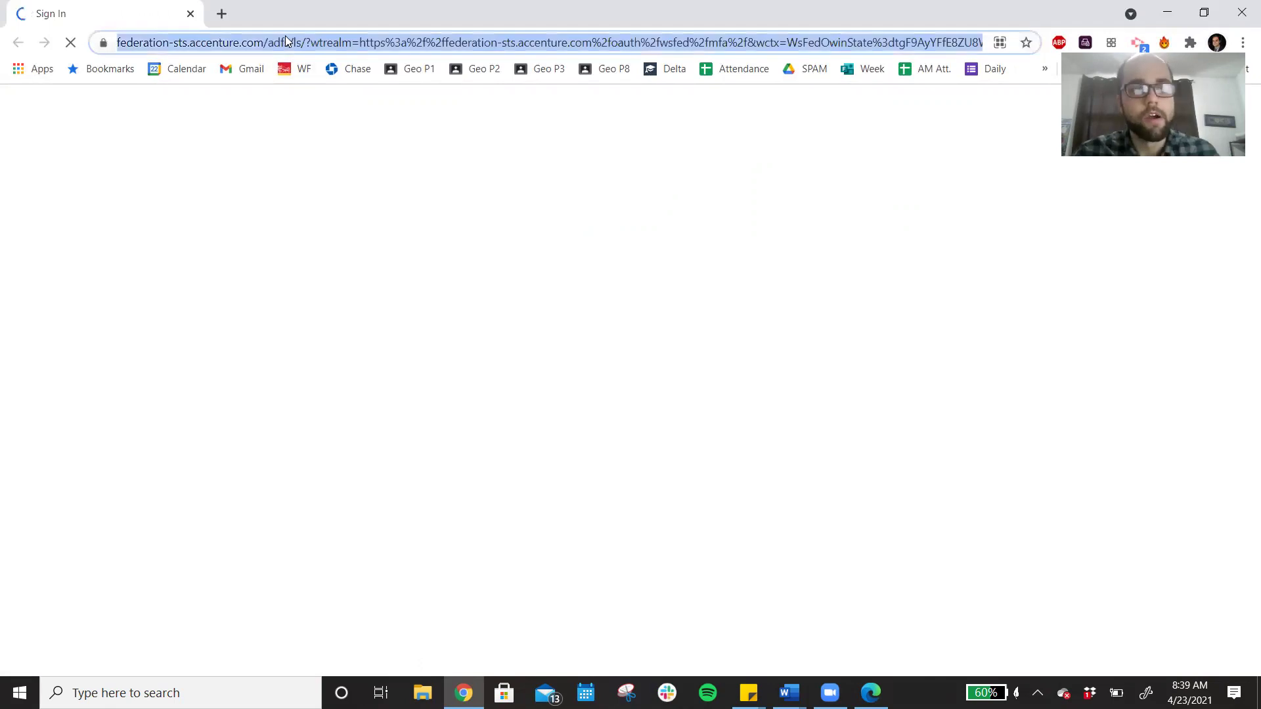
text(qual)
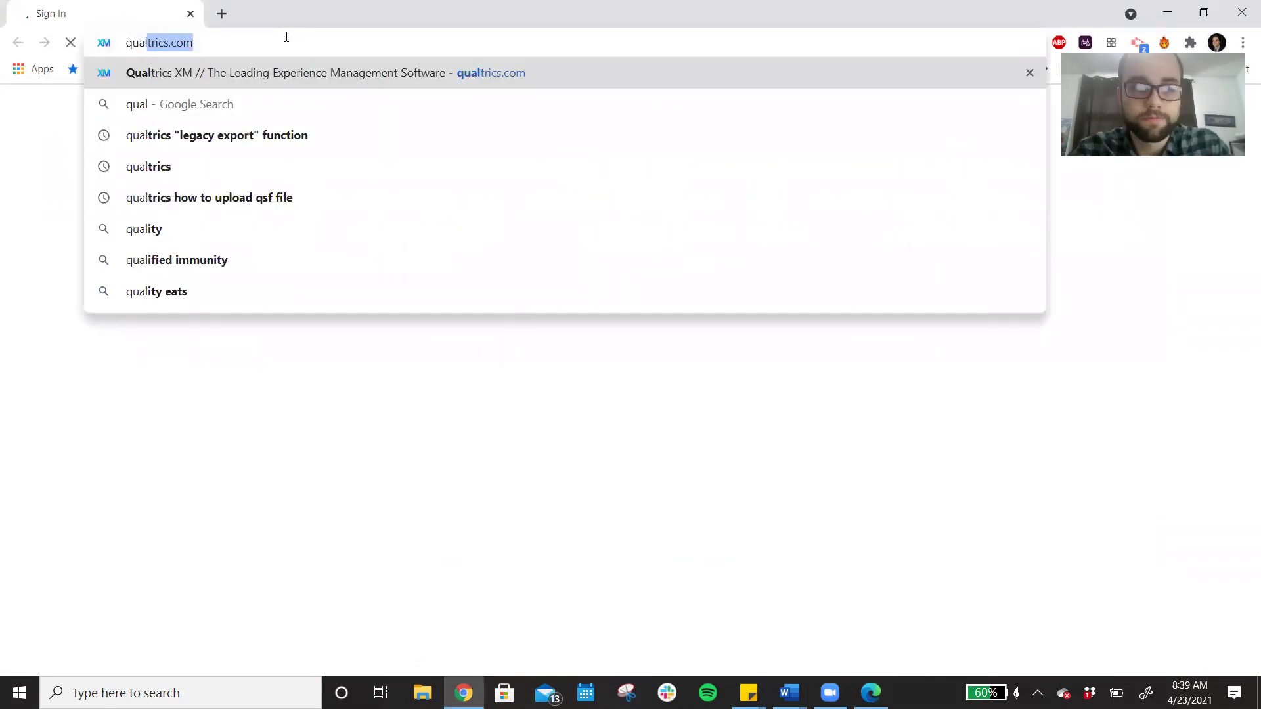
key(Return)
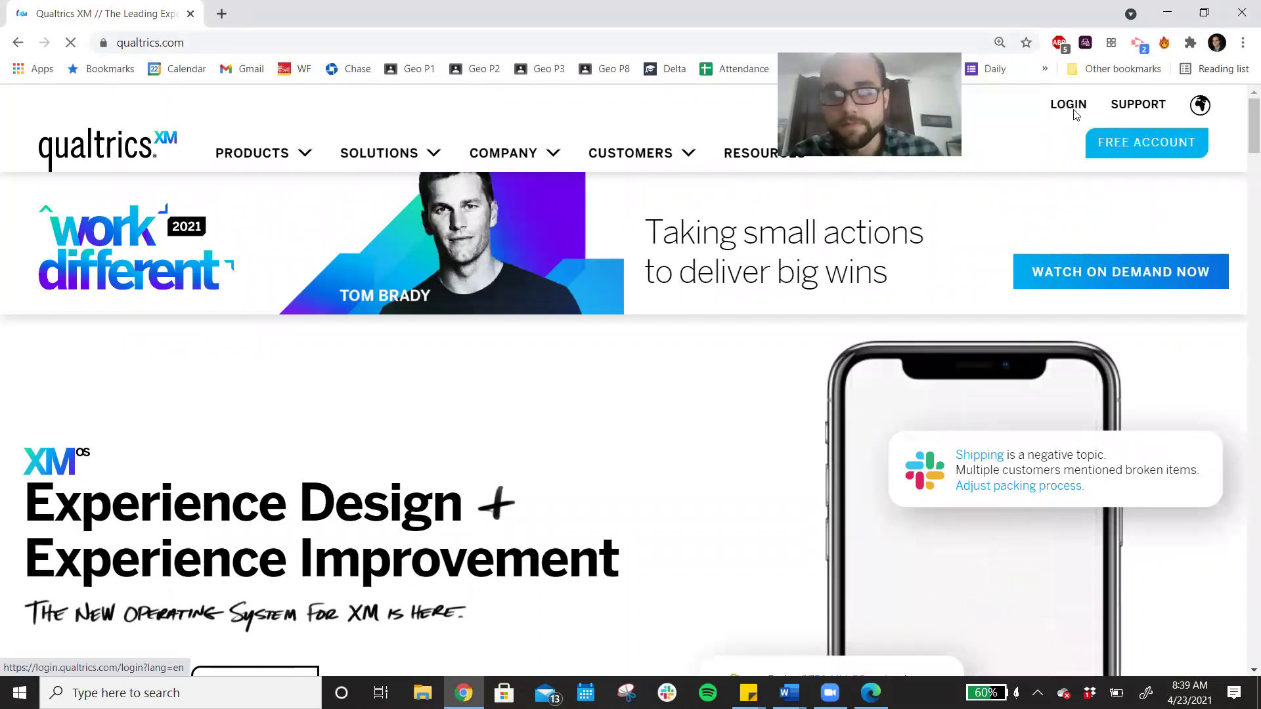
click(585, 255)
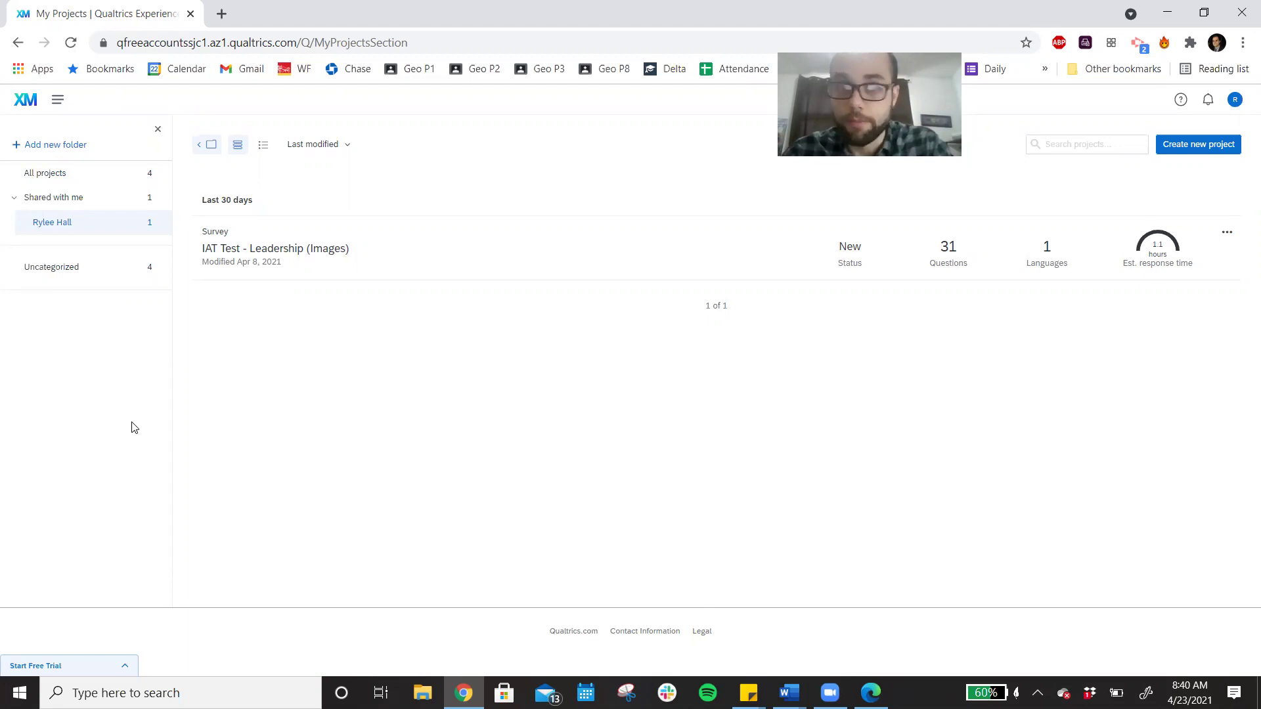
- Open the Graphics Library of the Qualtrics account
click(61, 102)
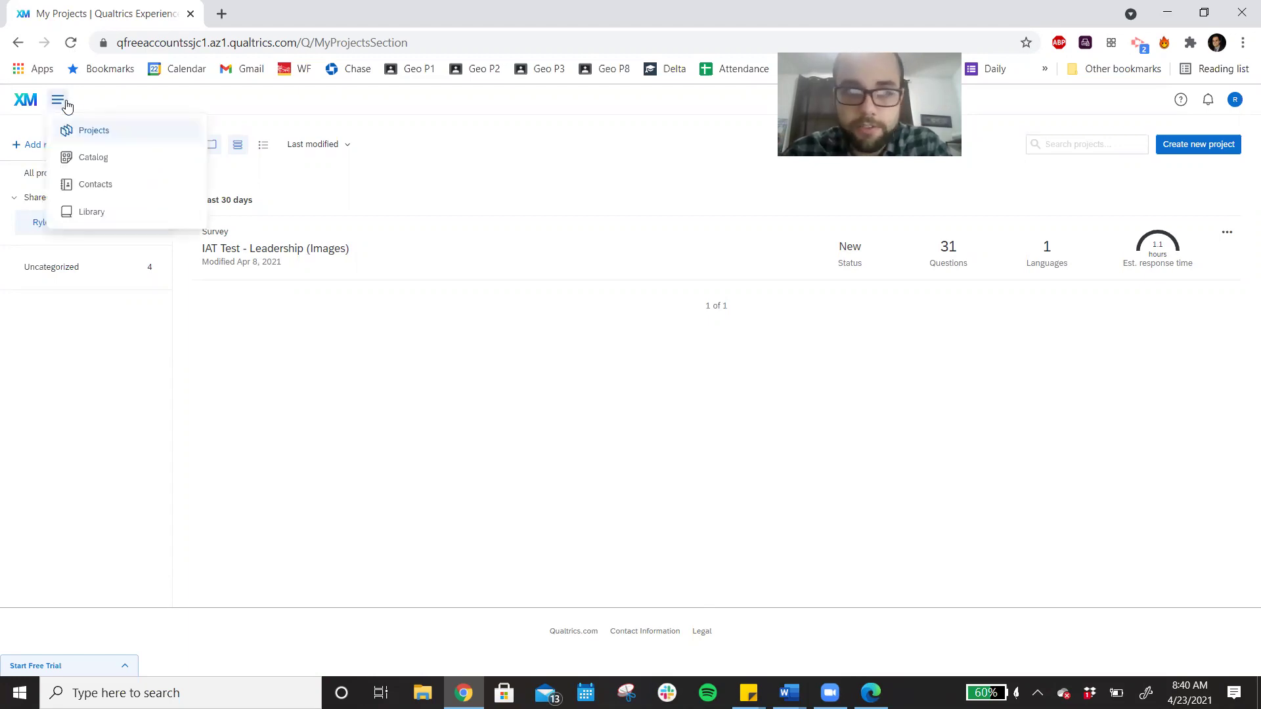
click(92, 212)
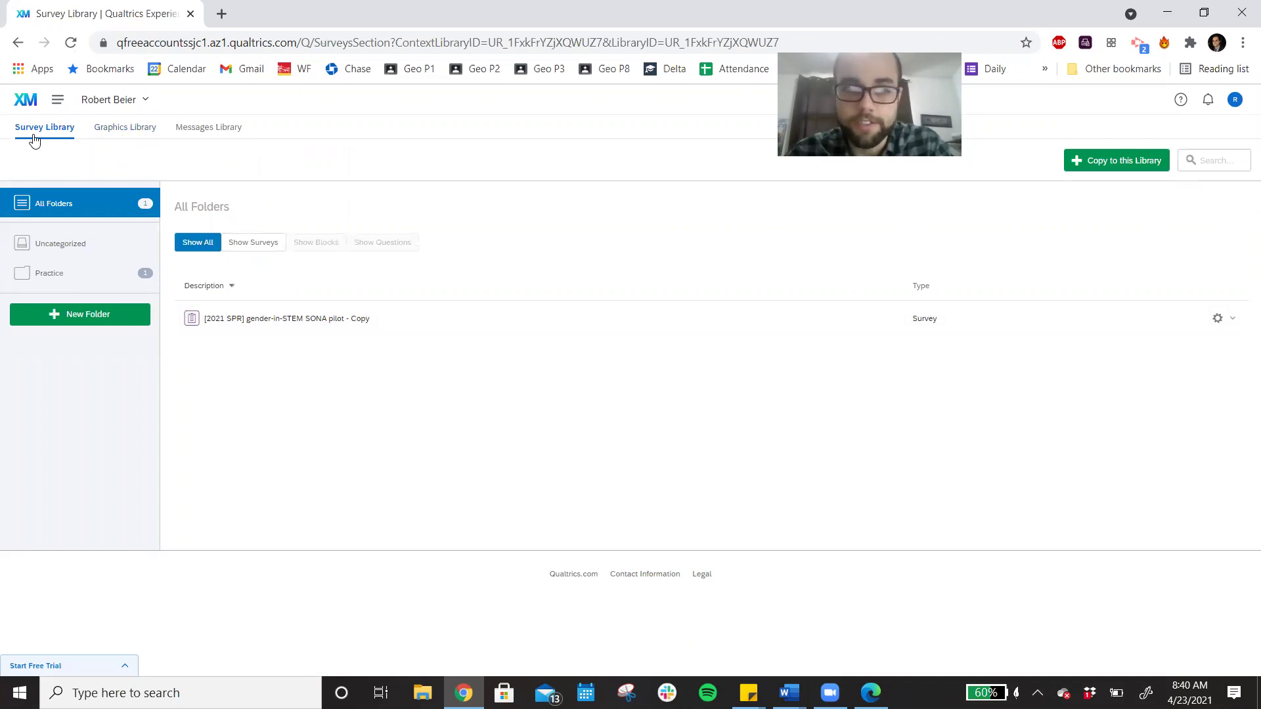
click(136, 132)
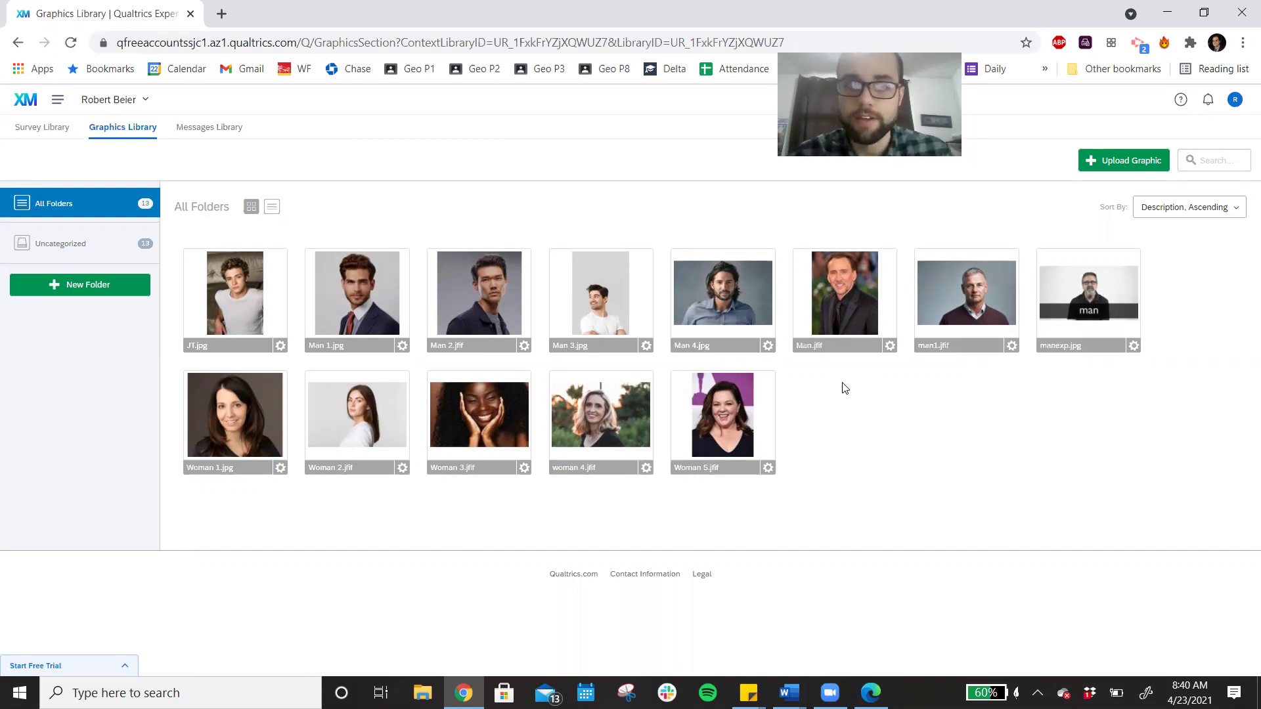
- Search Google in a new tab for "man" and browse the image results
click(221, 13)
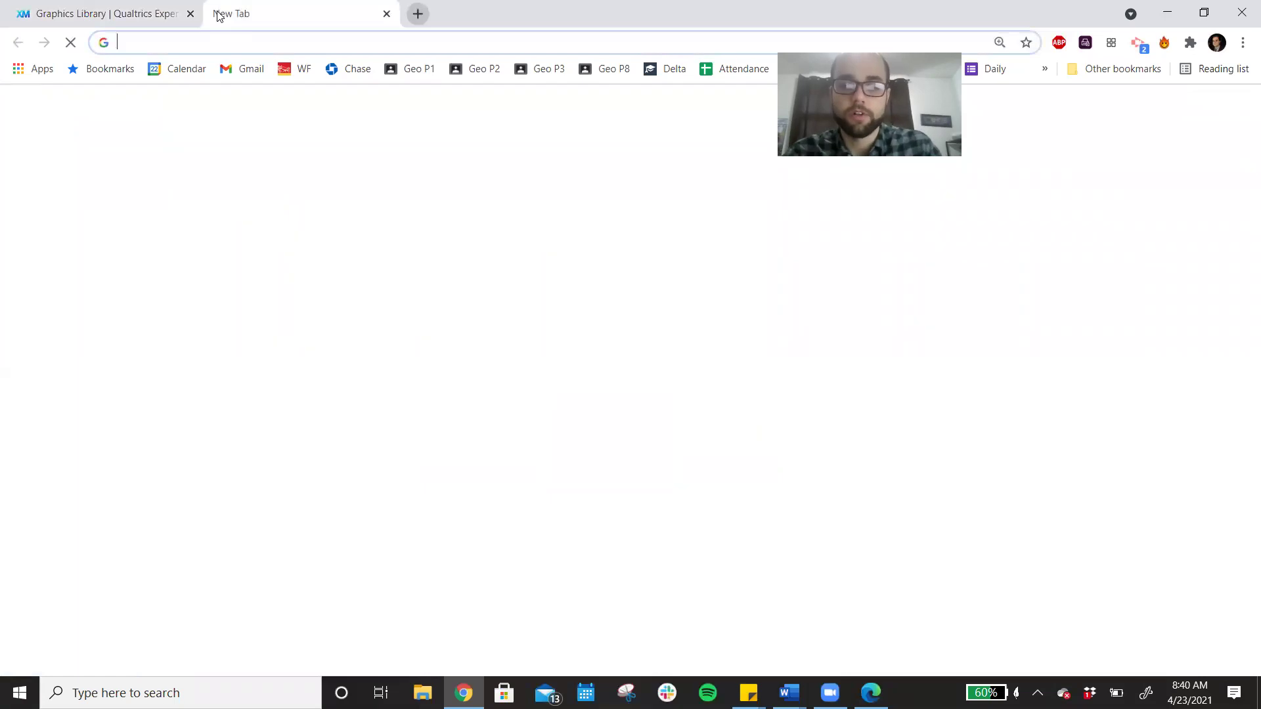
text(googl)
key(Return)
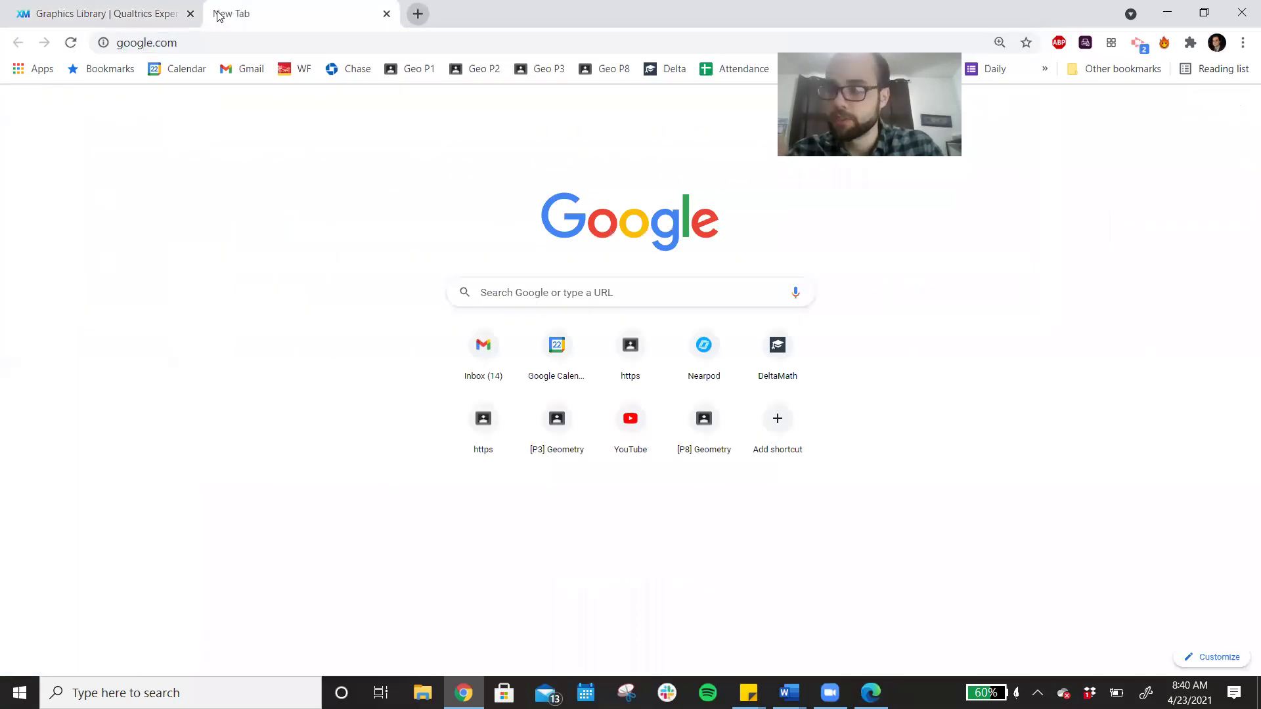
click(417, 389)
text(man)
key(Return)
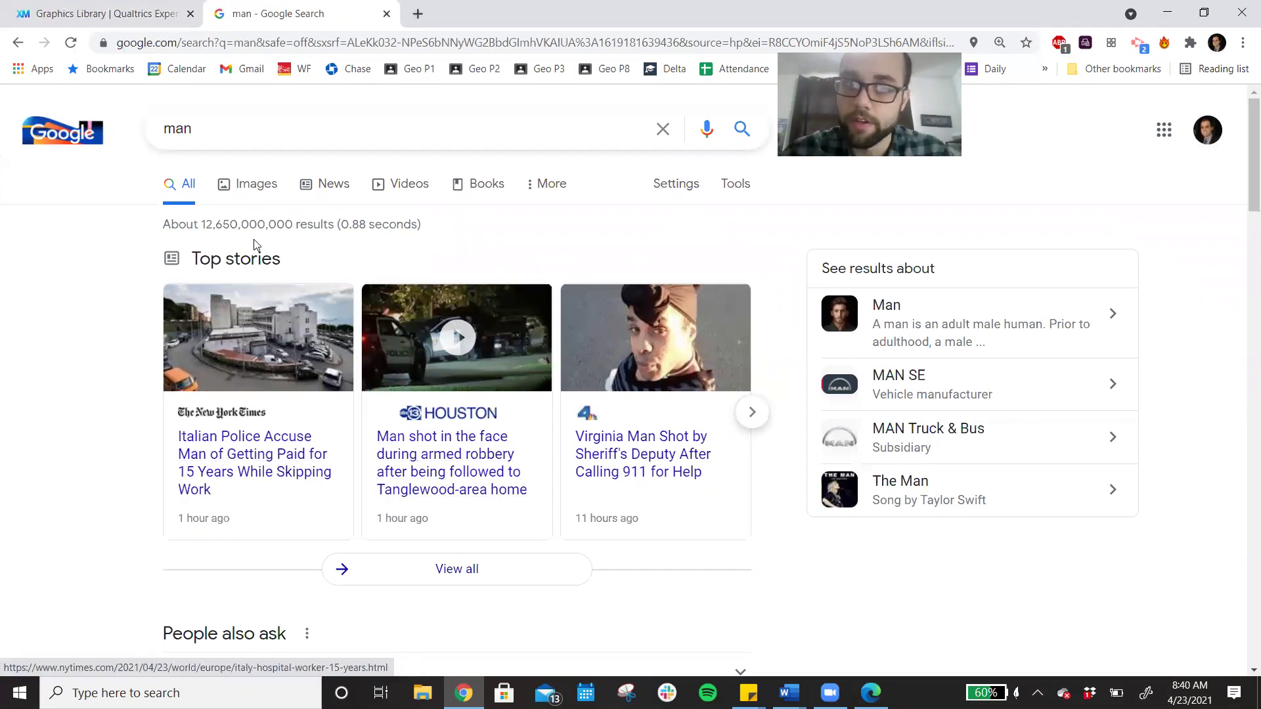
click(271, 178)
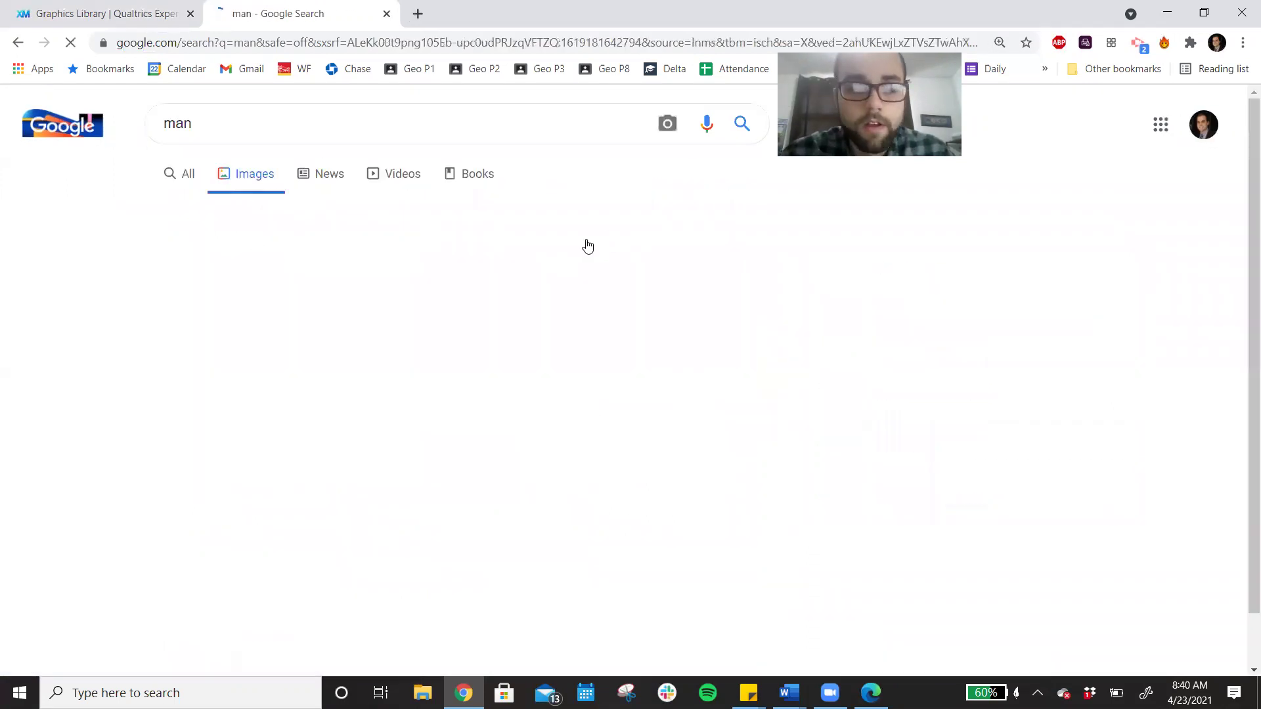
scroll(575, 224, down, 4)
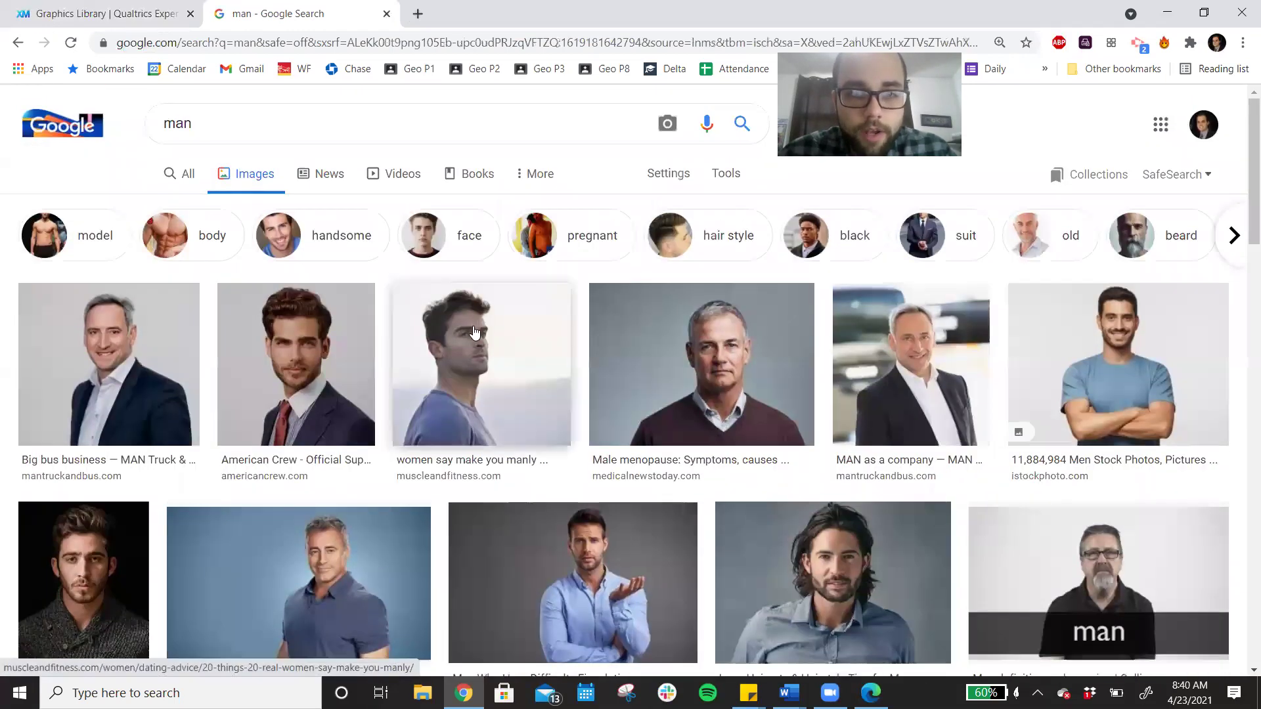
- Save the muscleandfitness.com photo of the man in the blue shirt as "Man Exp 1" in the PhD folder
click(487, 350)
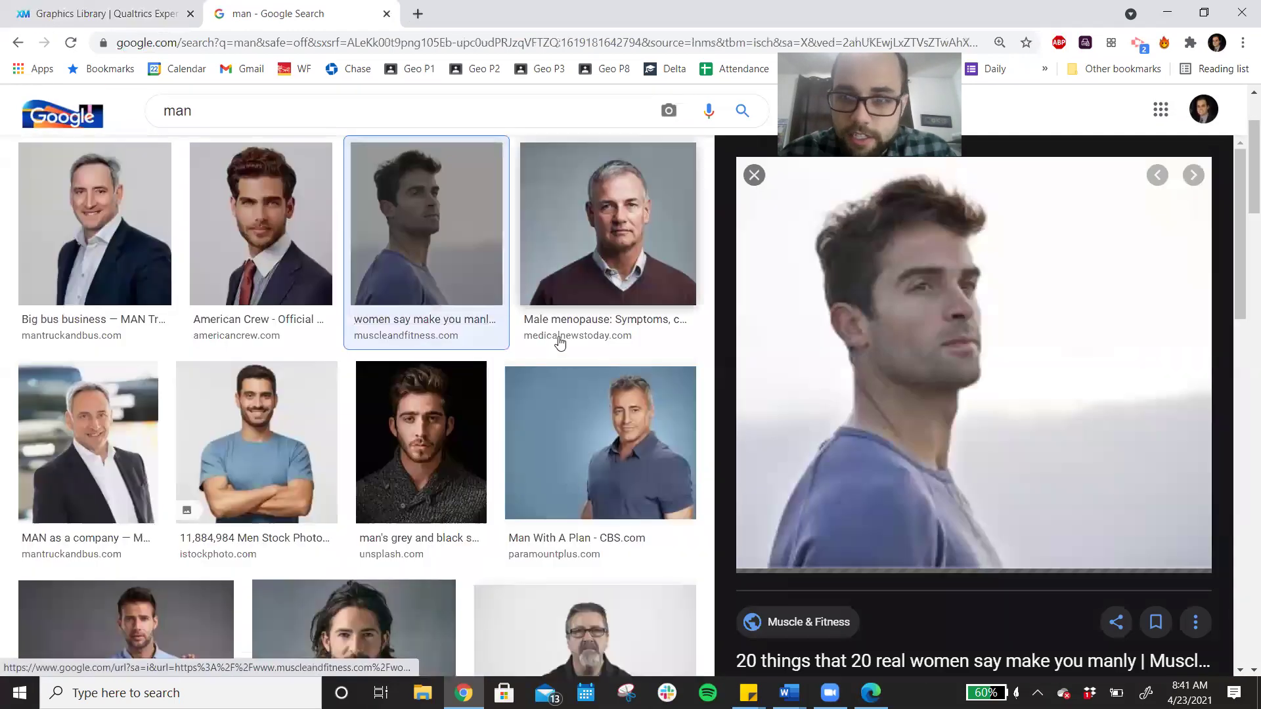
right_click(946, 308)
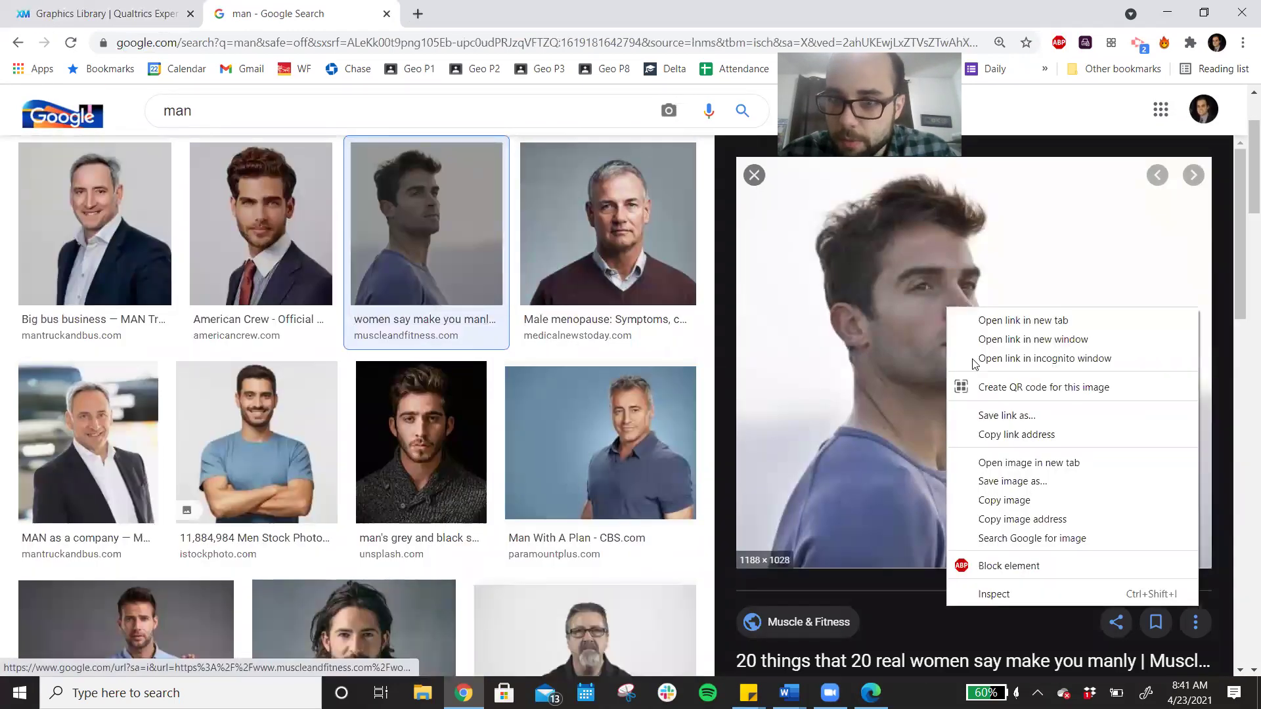
click(1015, 485)
text(Man Exp 1)
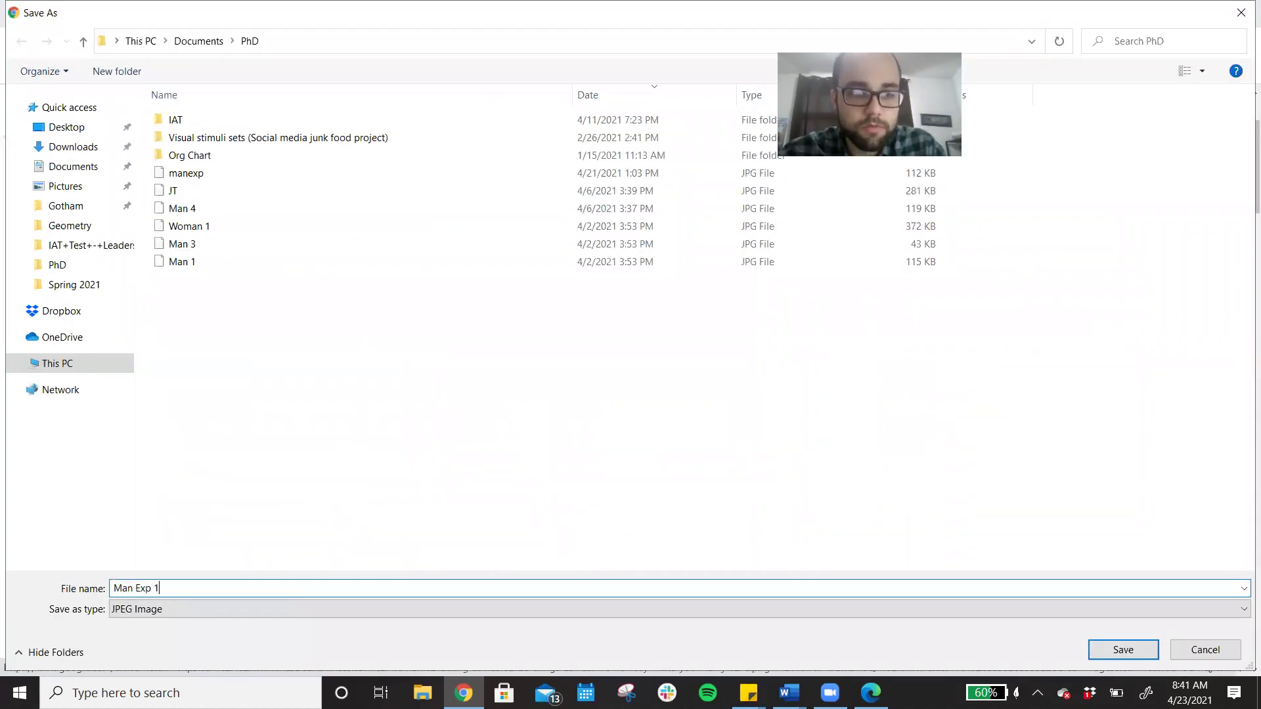
key(Return)
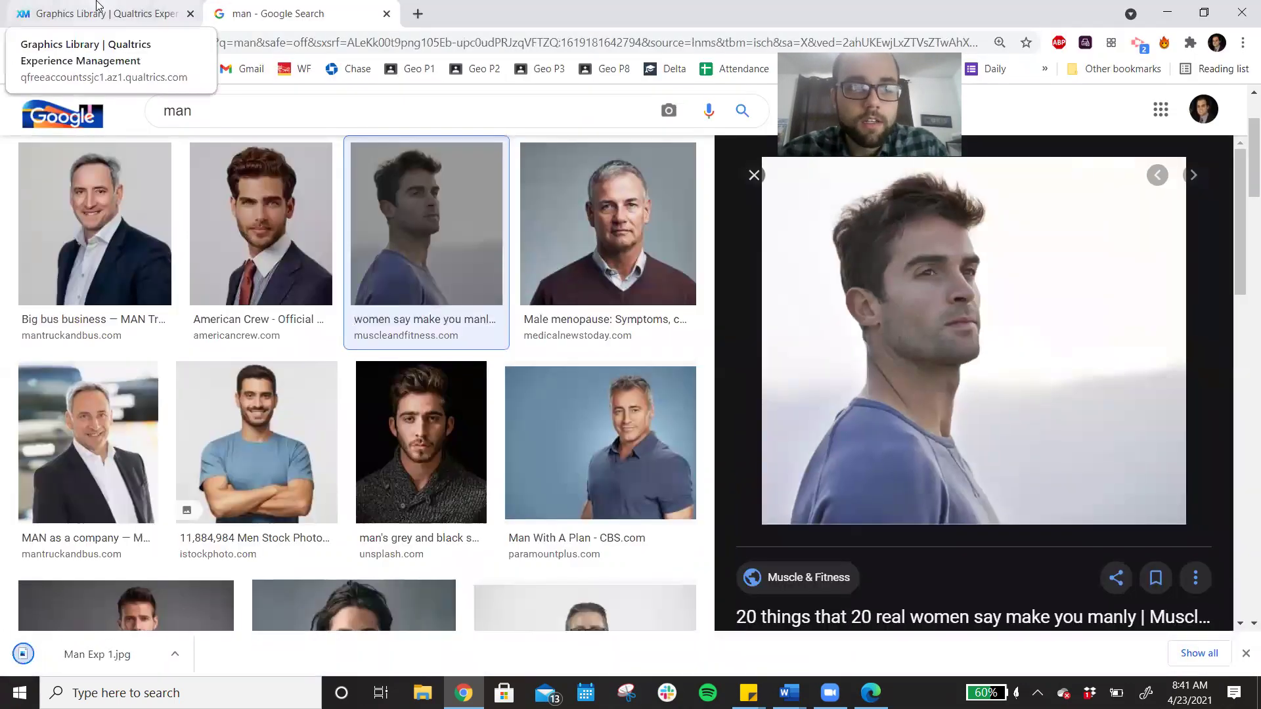
- Upload the downloaded Man Exp 1.jpg to the Qualtrics Graphics Library
click(97, 9)
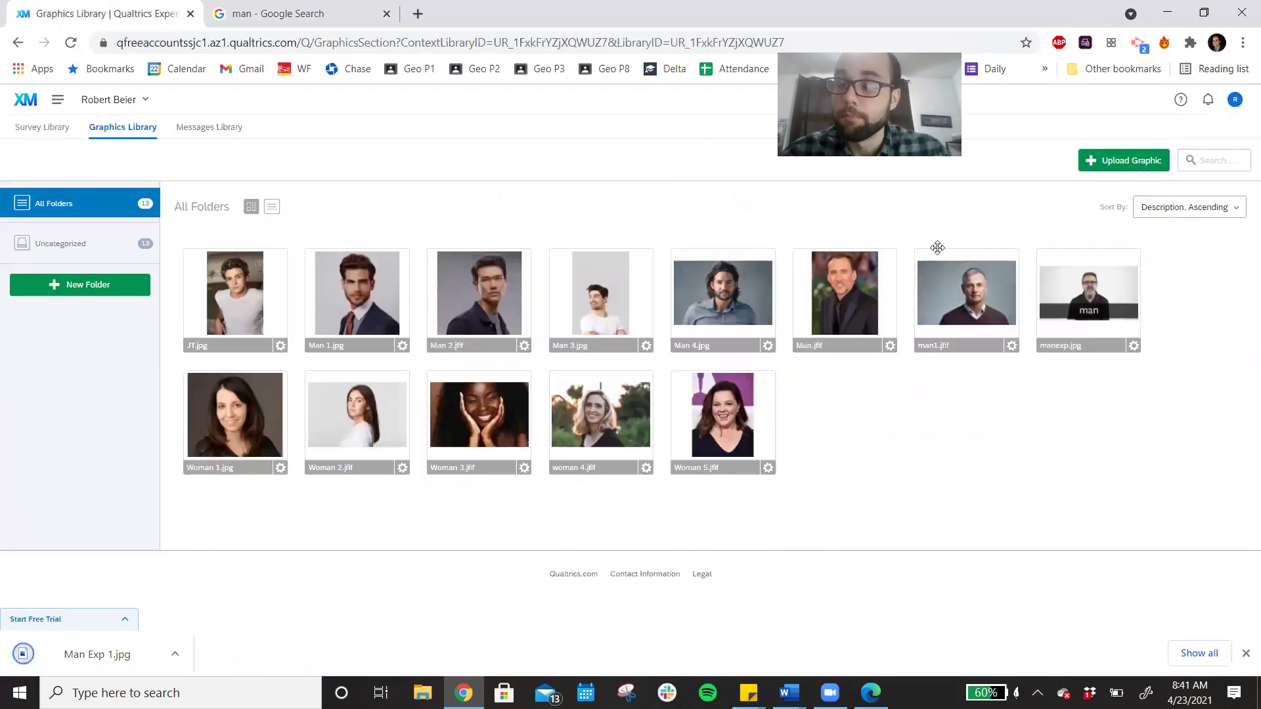
click(1107, 164)
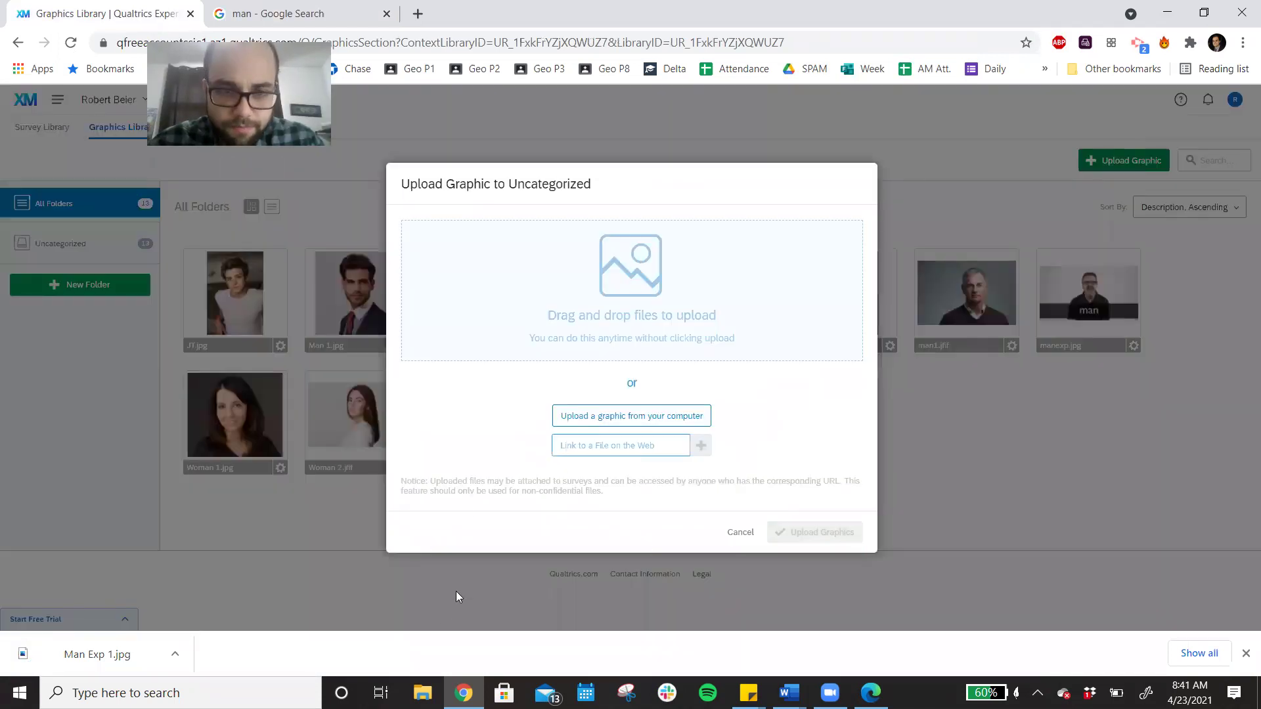
drag(140, 665, 600, 309)
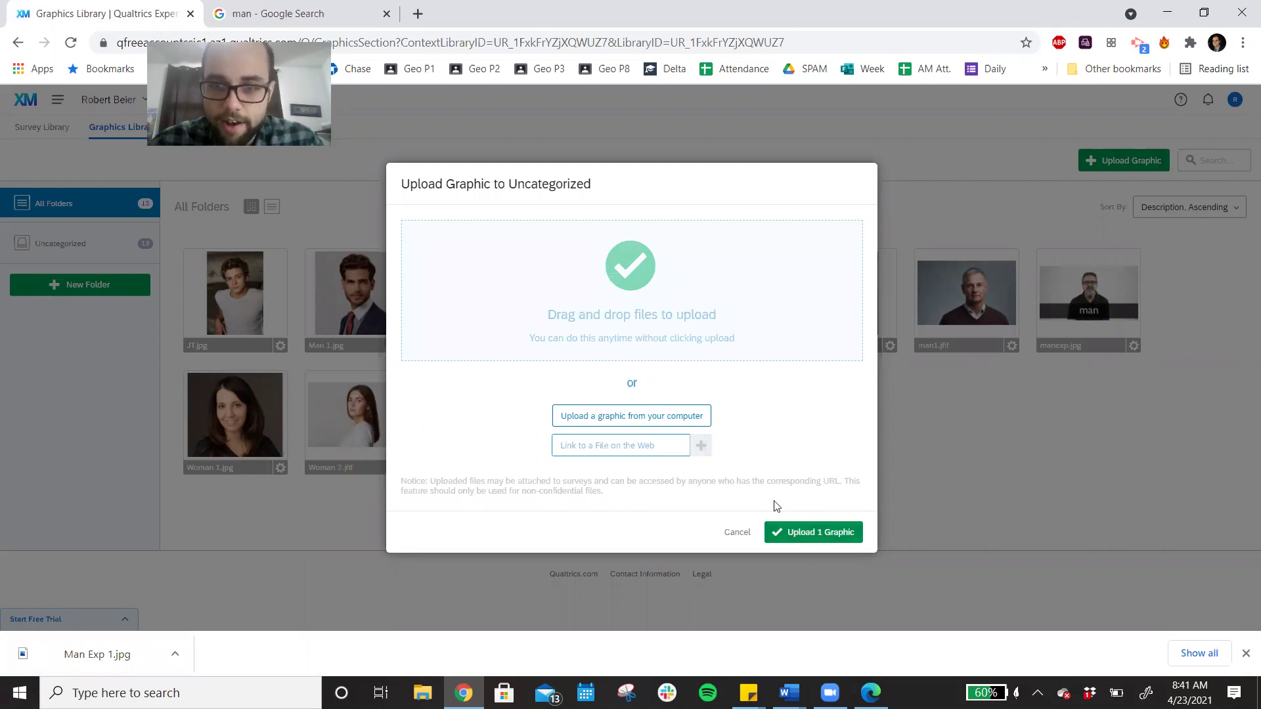
click(797, 534)
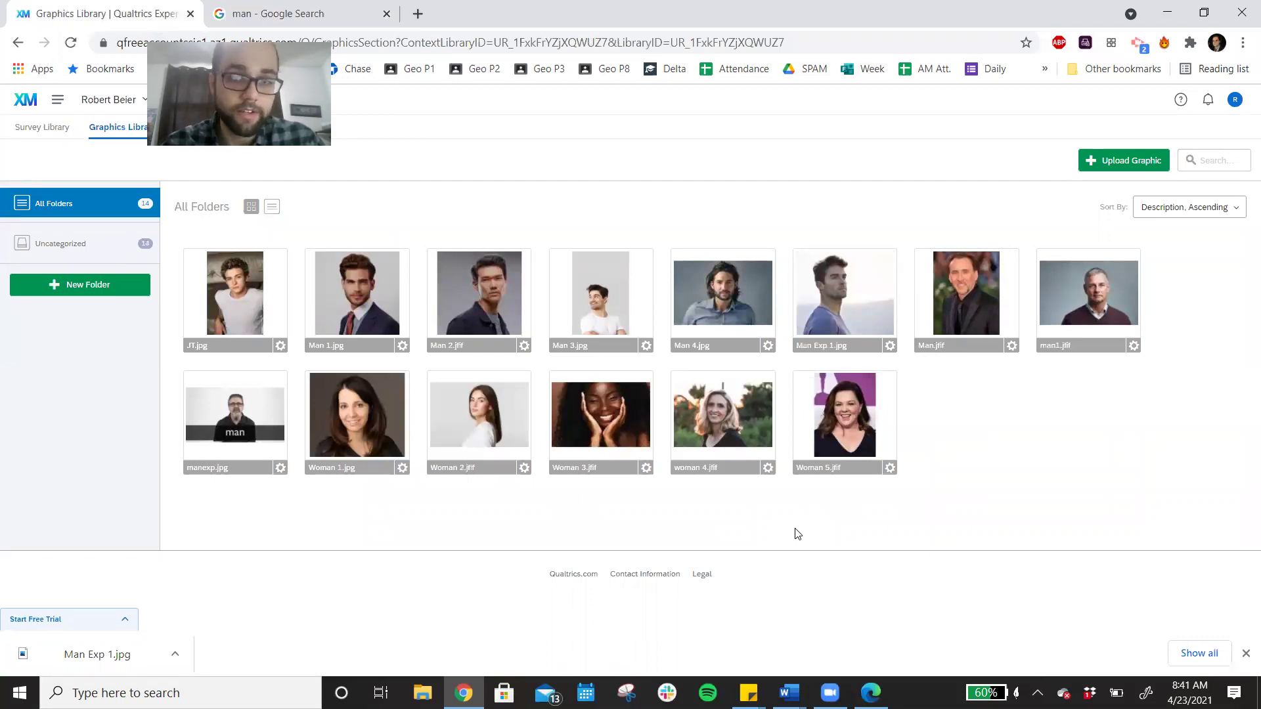
- Set the width of the Man Exp 1.jpg graphic to 250 and save the changes
click(890, 346)
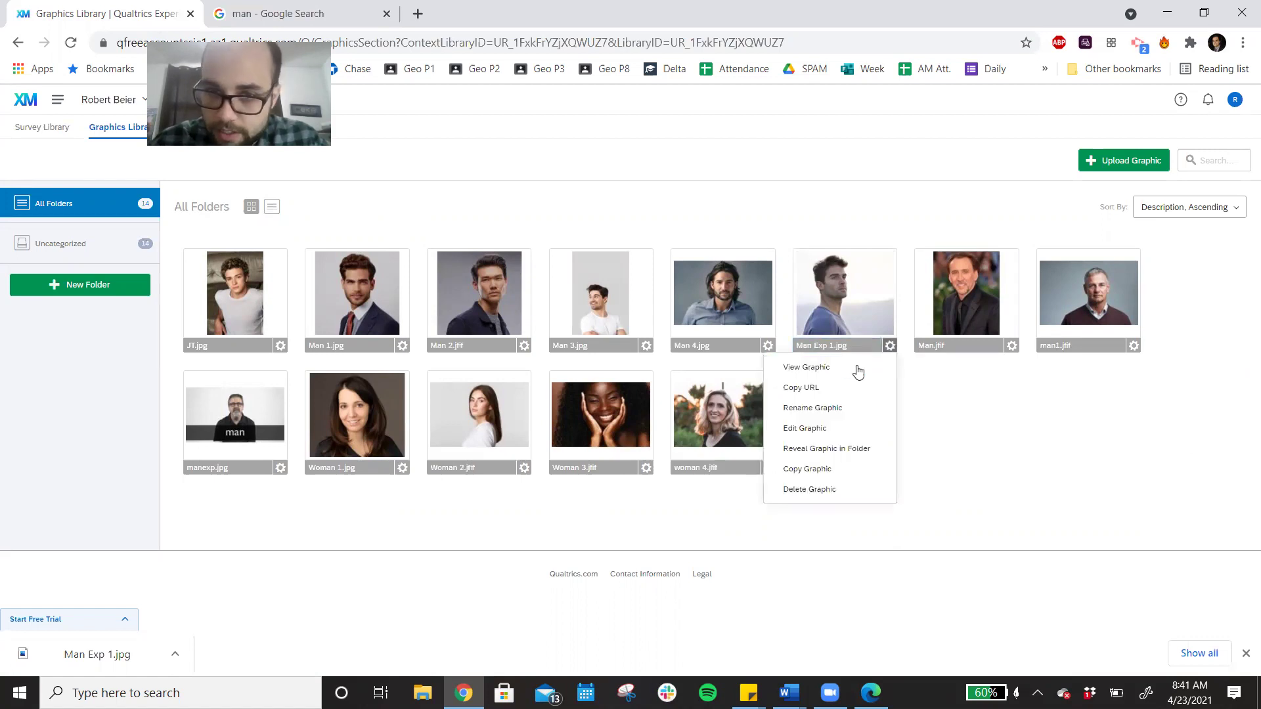
click(814, 427)
click(956, 383)
double_click(958, 384)
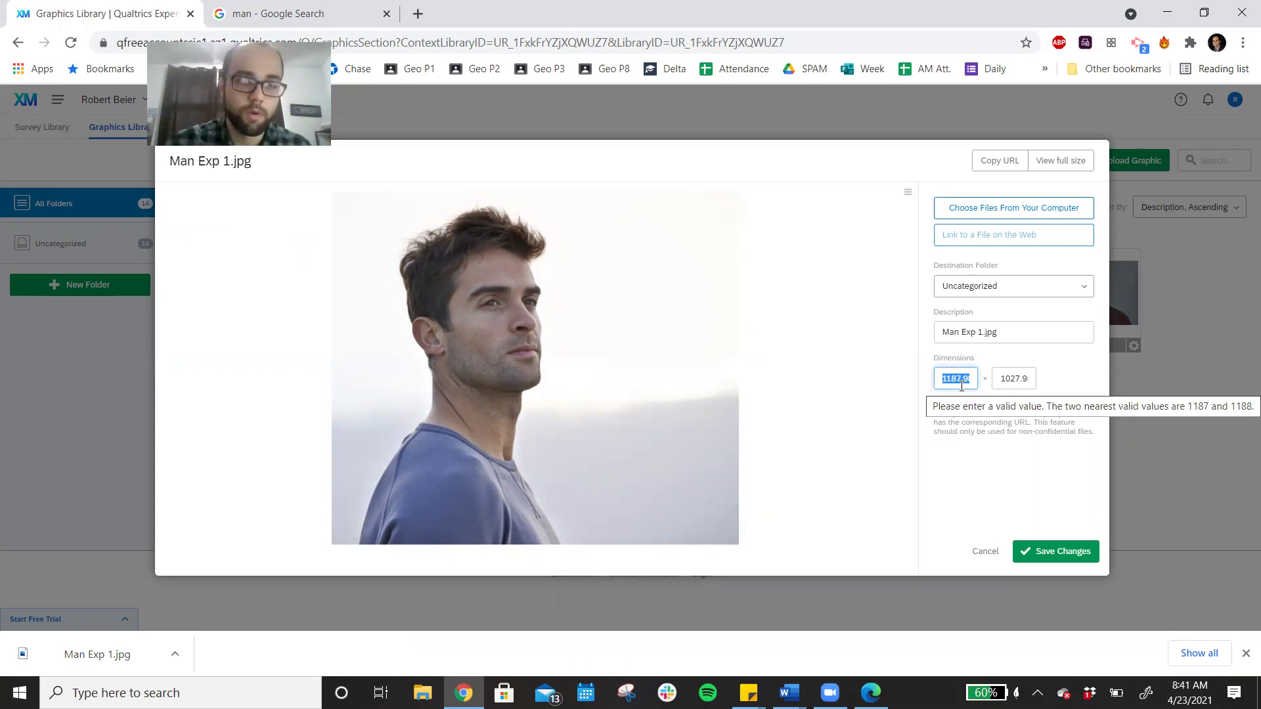
text(250)
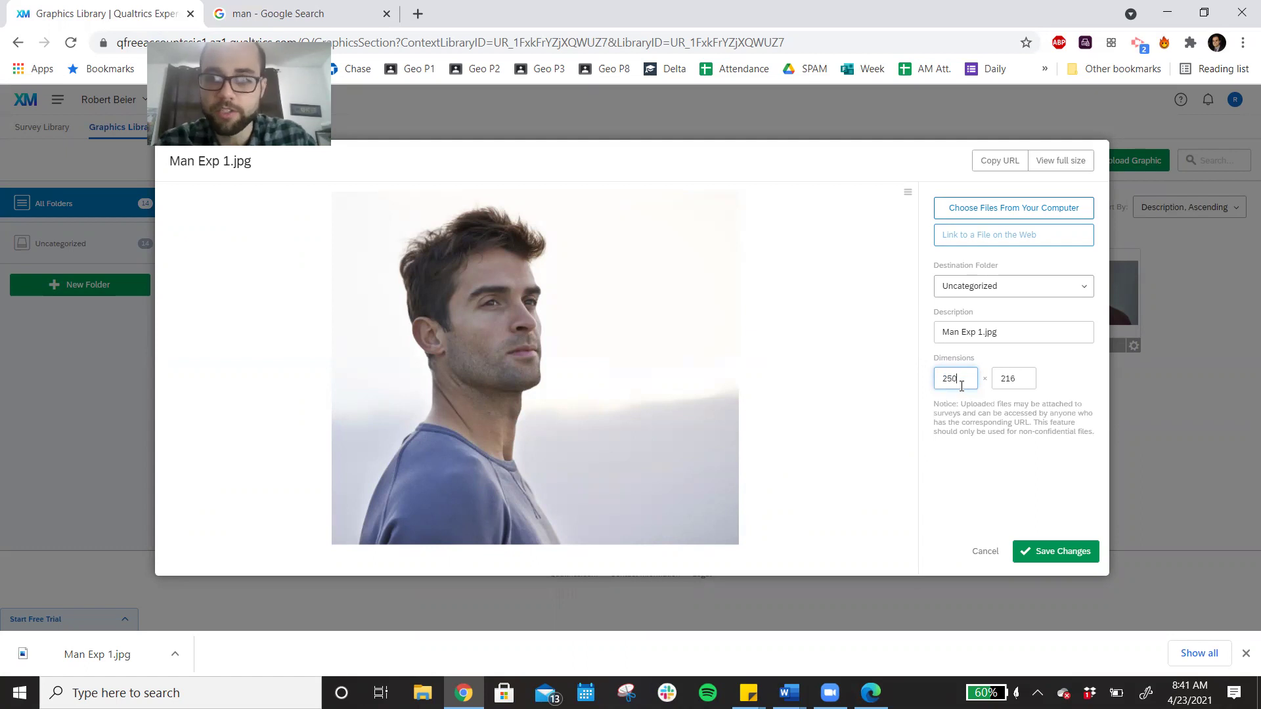
key(Tab)
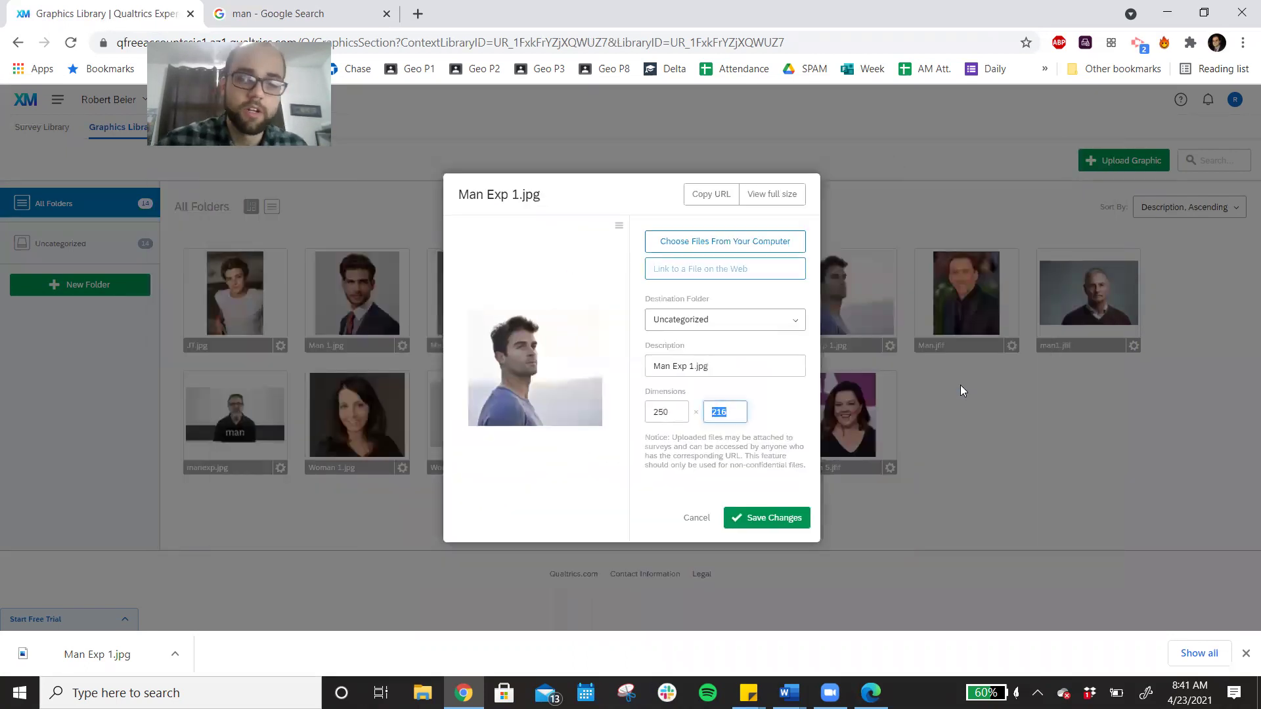
double_click(720, 412)
double_click(665, 412)
click(665, 413)
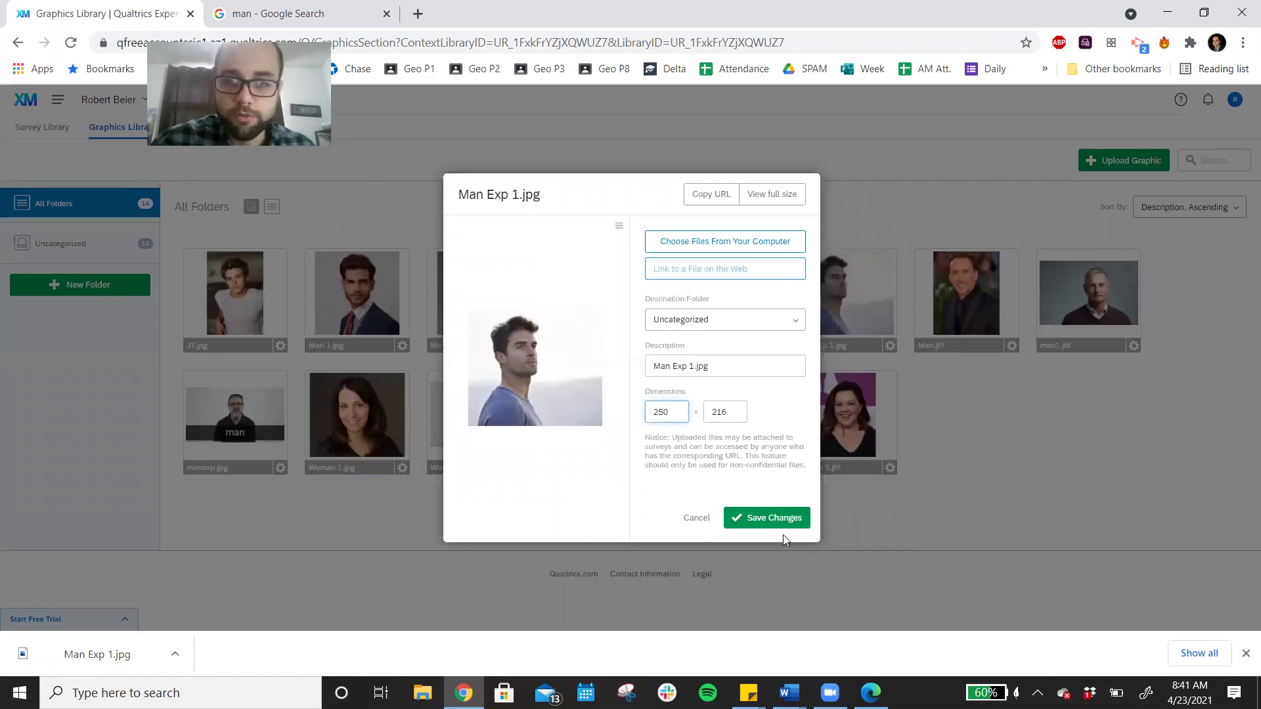
click(765, 519)
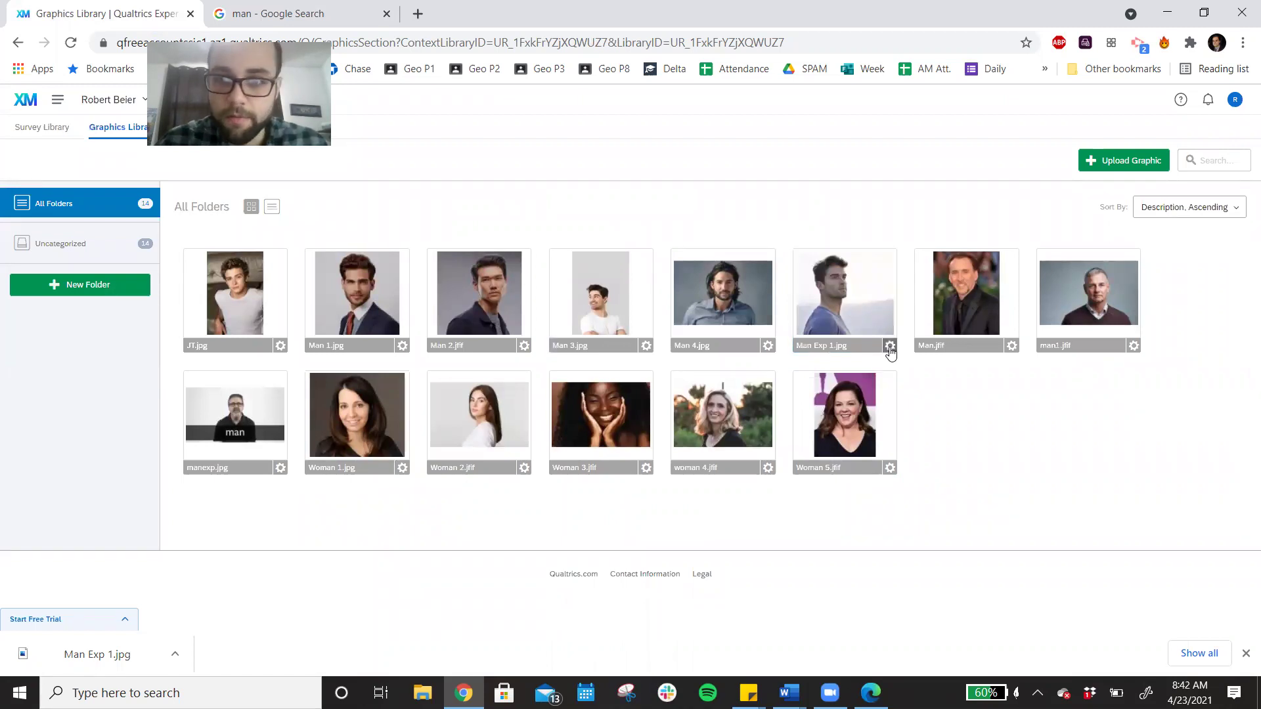
- Copy the URL of Man Exp 1.jpg from the Qualtrics Graphics Library and switch to the iatgen page
click(890, 347)
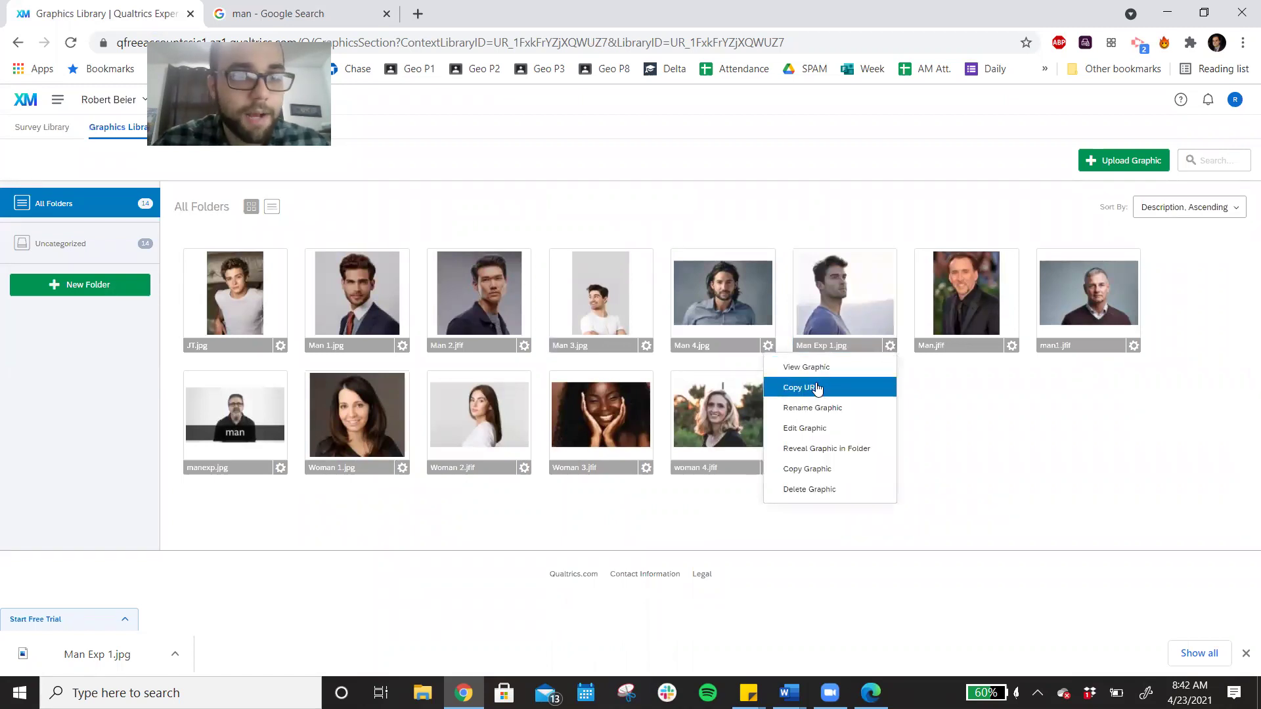
click(816, 389)
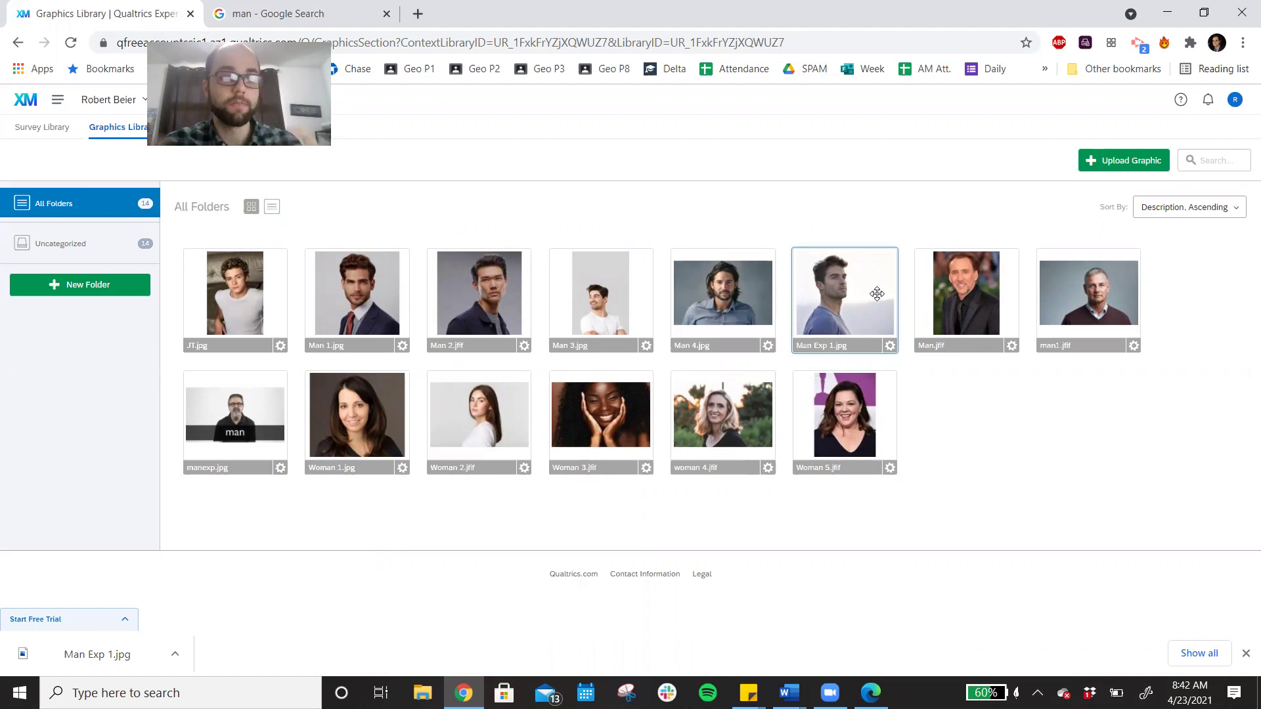
key(alt+Tab)
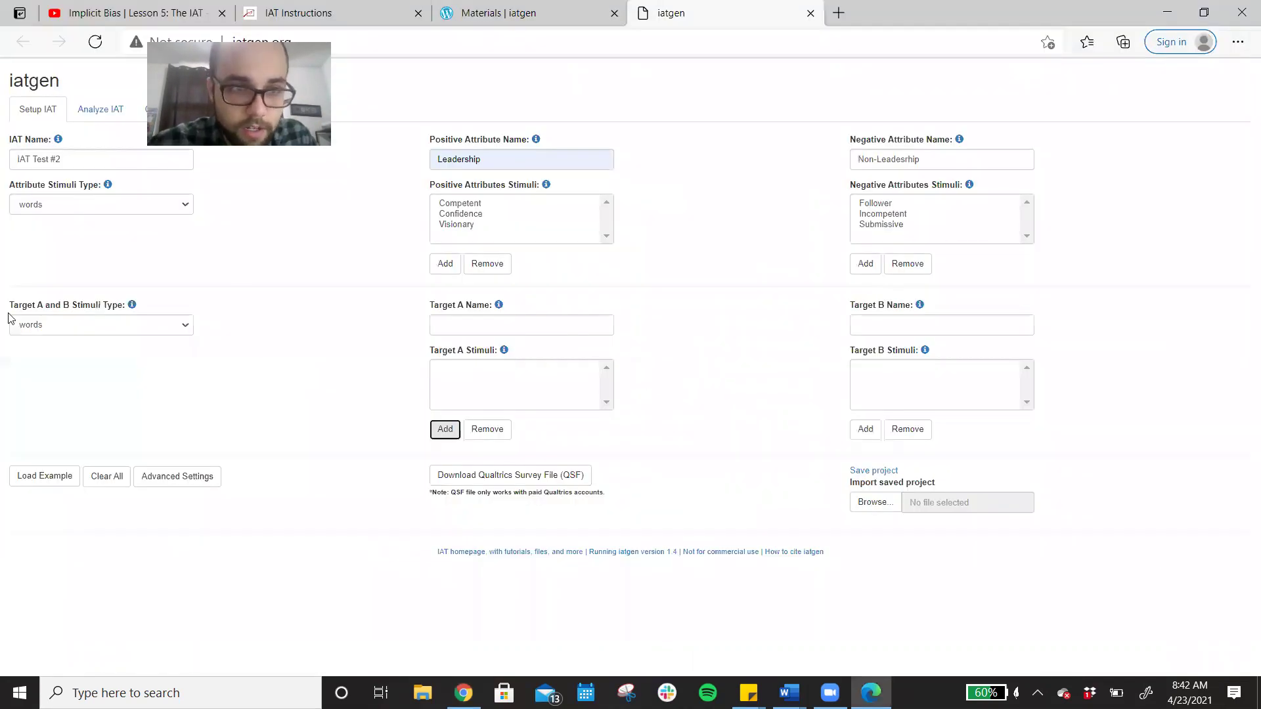
- Set the Target A and B stimuli type to images, and name Target A "Men" and Target B "Women"
click(79, 325)
click(460, 329)
text(Man)
key(BackSpace)
key(BackSpace)
text(en)
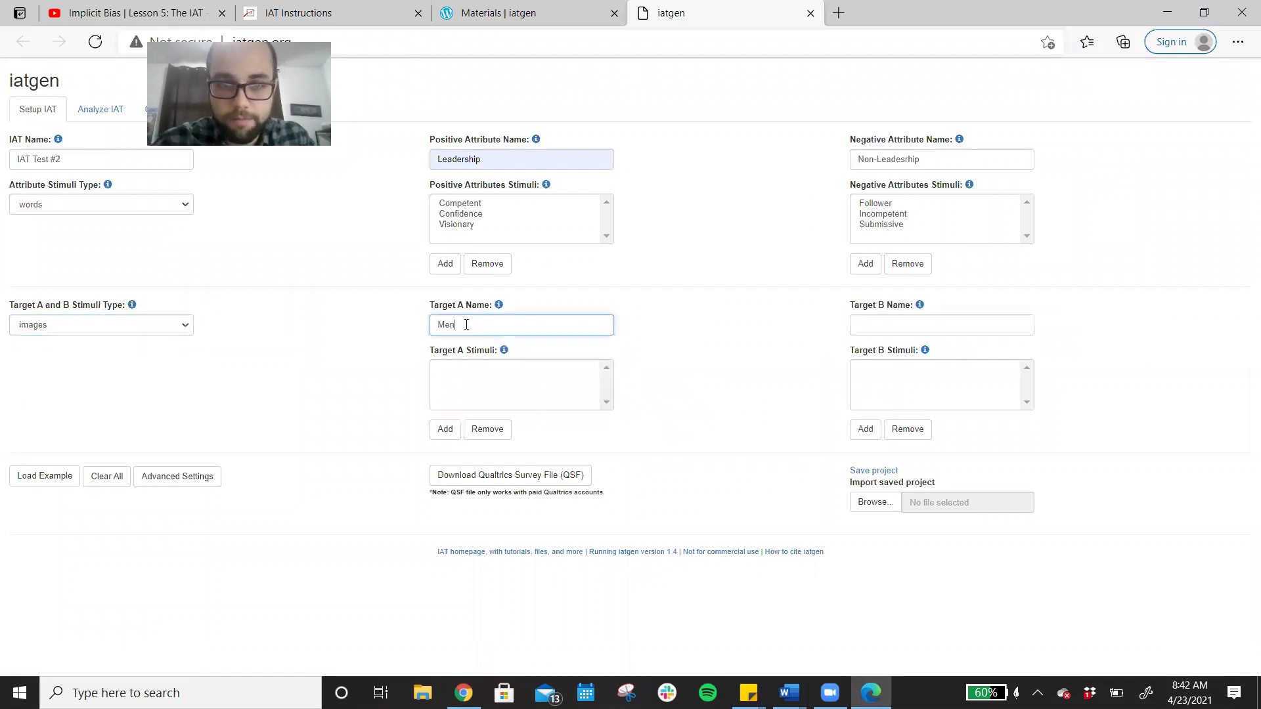
click(952, 331)
text(Women)
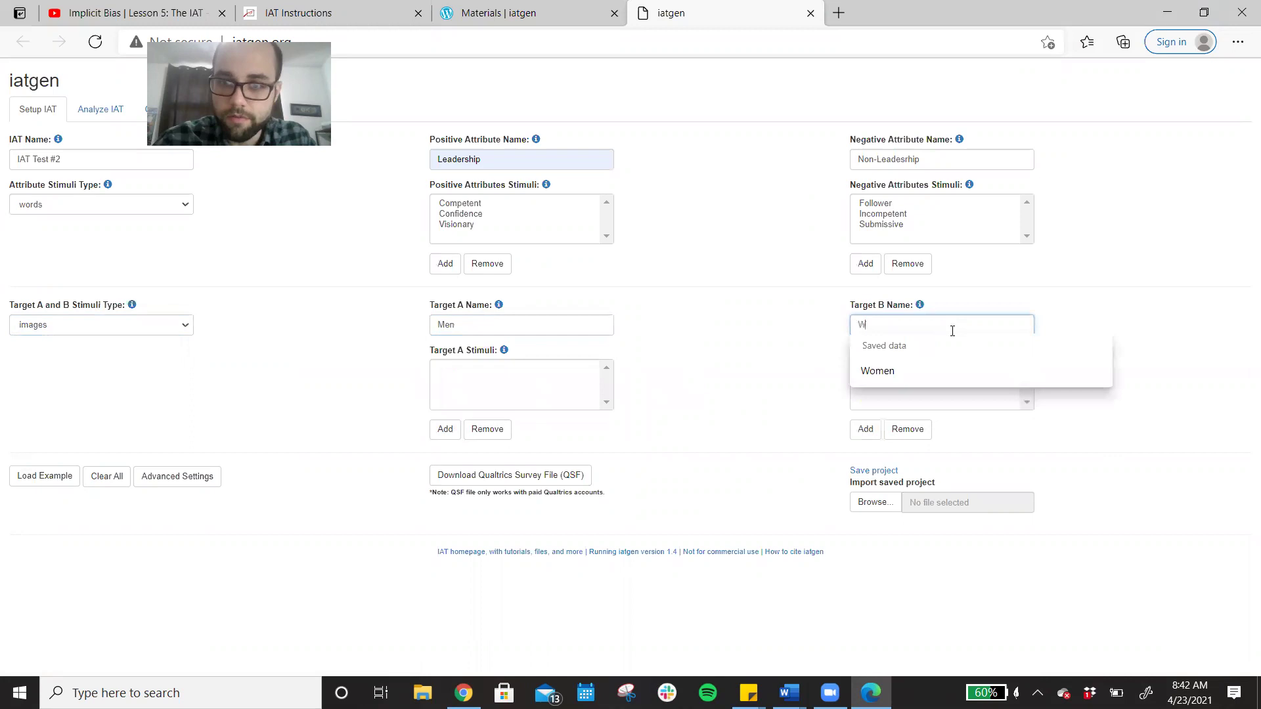
- Add the copied Man Exp 1.jpg URL as a Target A stimulus
click(446, 430)
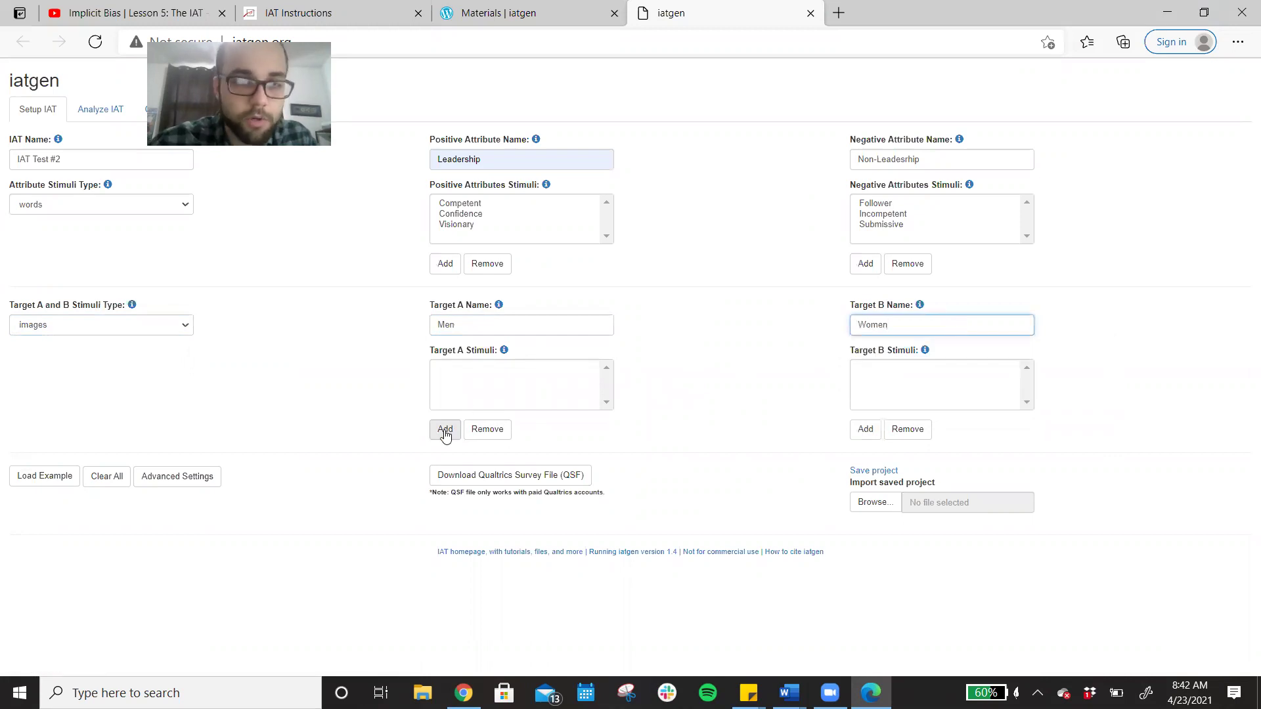
click(498, 144)
key(ctrl+v)
click(470, 175)
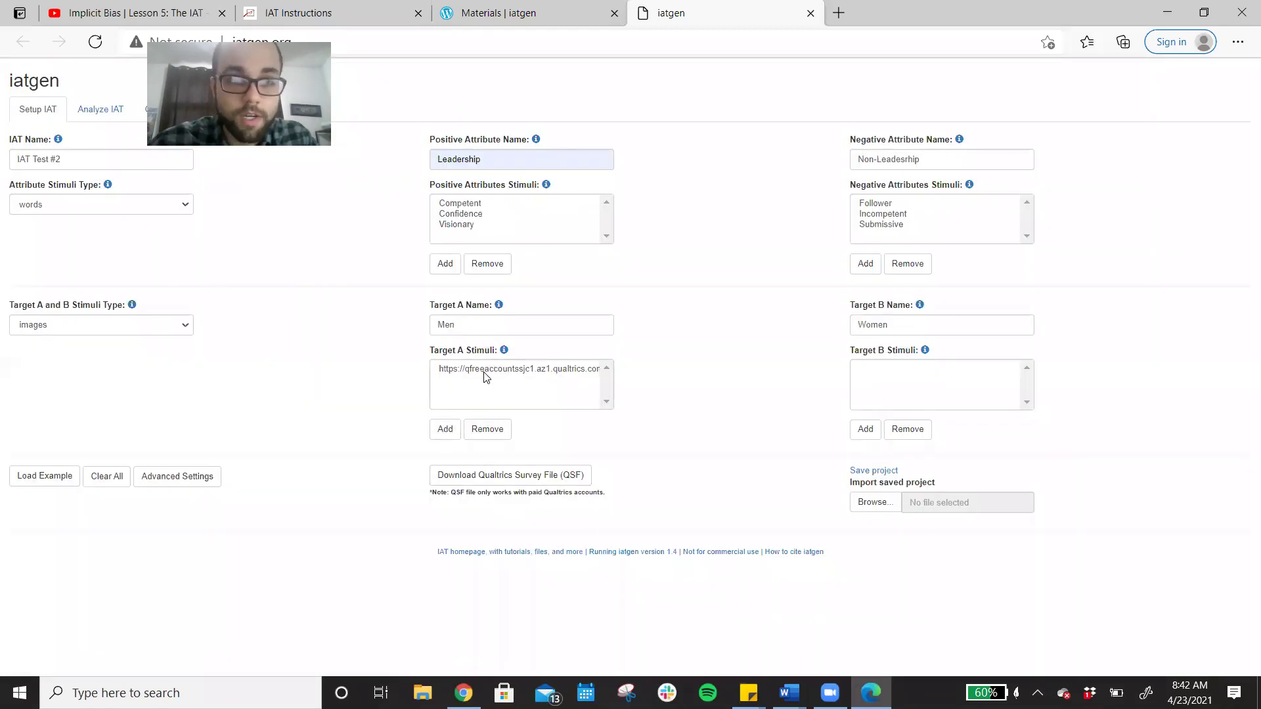
- Copy the URL of JT.jpg from the Qualtrics Graphics Library and add it to the Target A stimuli in iatgen
key(alt+Tab)
click(390, 199)
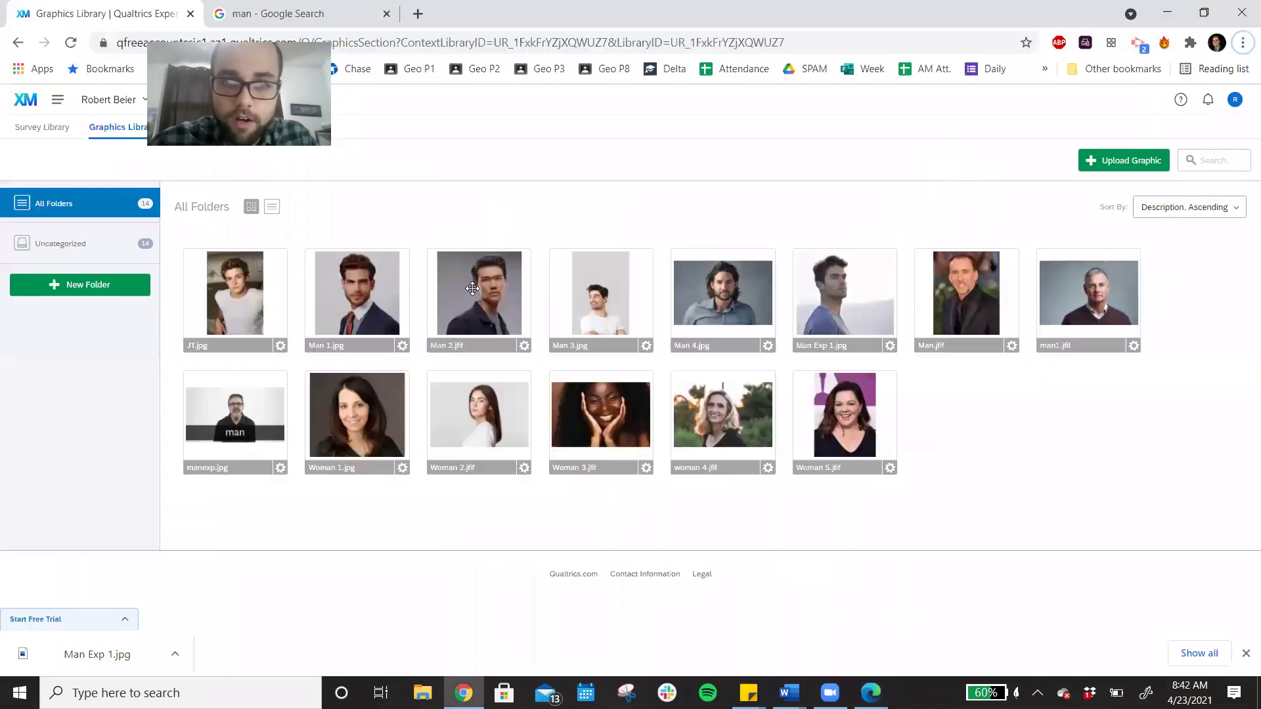
click(281, 346)
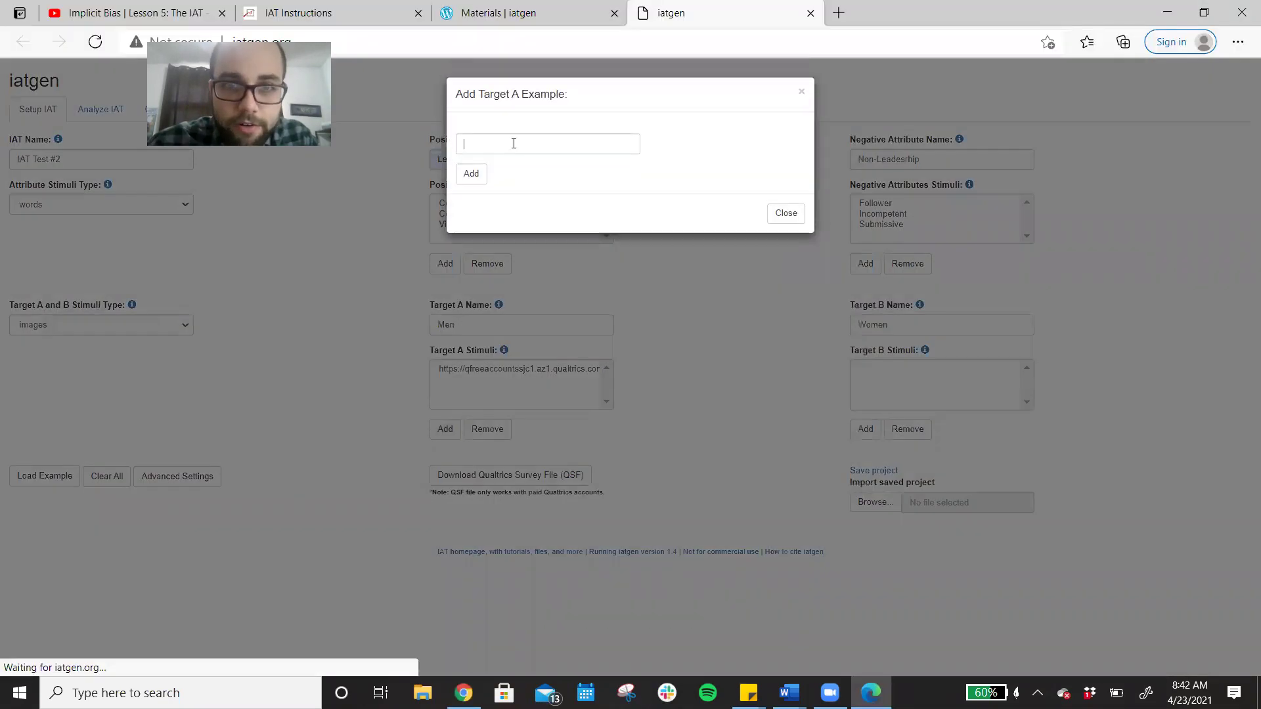
key(ctrl+v)
click(471, 174)
- Copy the URL of Man.jfif from the Qualtrics Graphics Library and add it to the Target A stimuli in iatgen
key(alt+Tab)
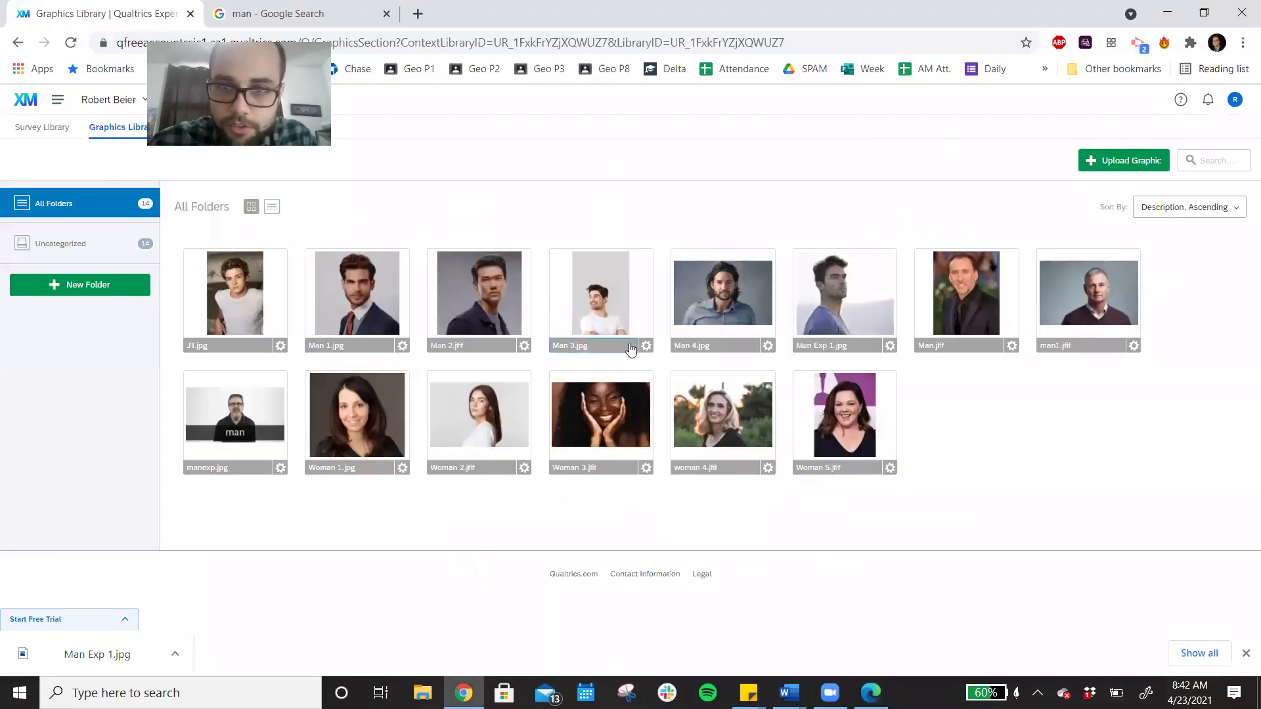
click(1011, 347)
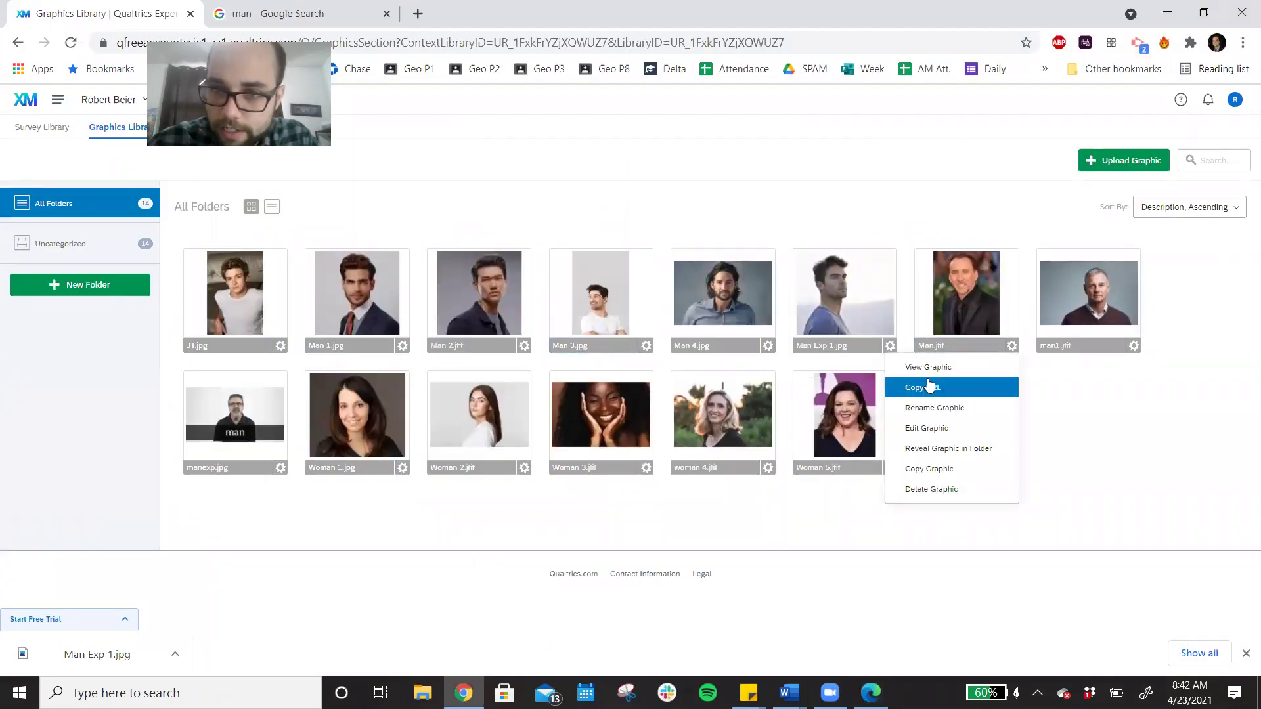
key(alt+Tab)
click(449, 430)
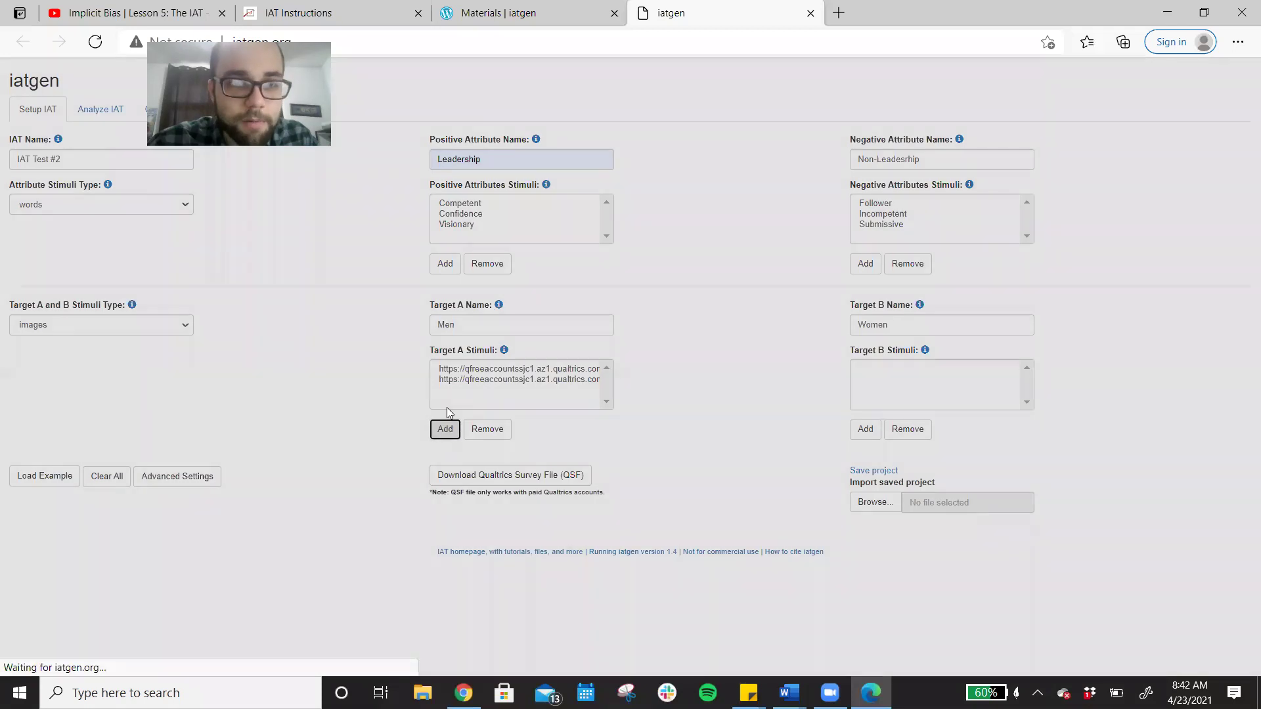
click(498, 144)
key(ctrl+v)
click(474, 176)
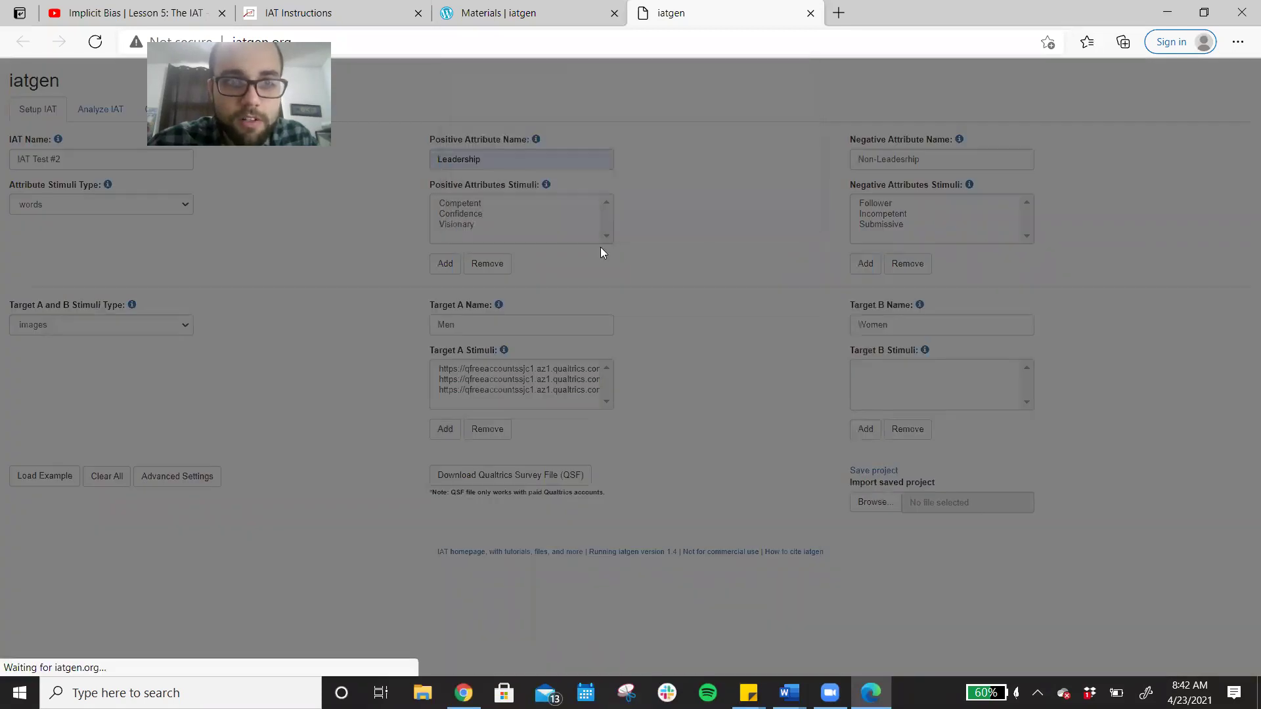
- Copy the URL of Woman 1.jpg from the Qualtrics Graphics Library and add it to the Target B stimuli in iatgen
click(909, 326)
click(930, 405)
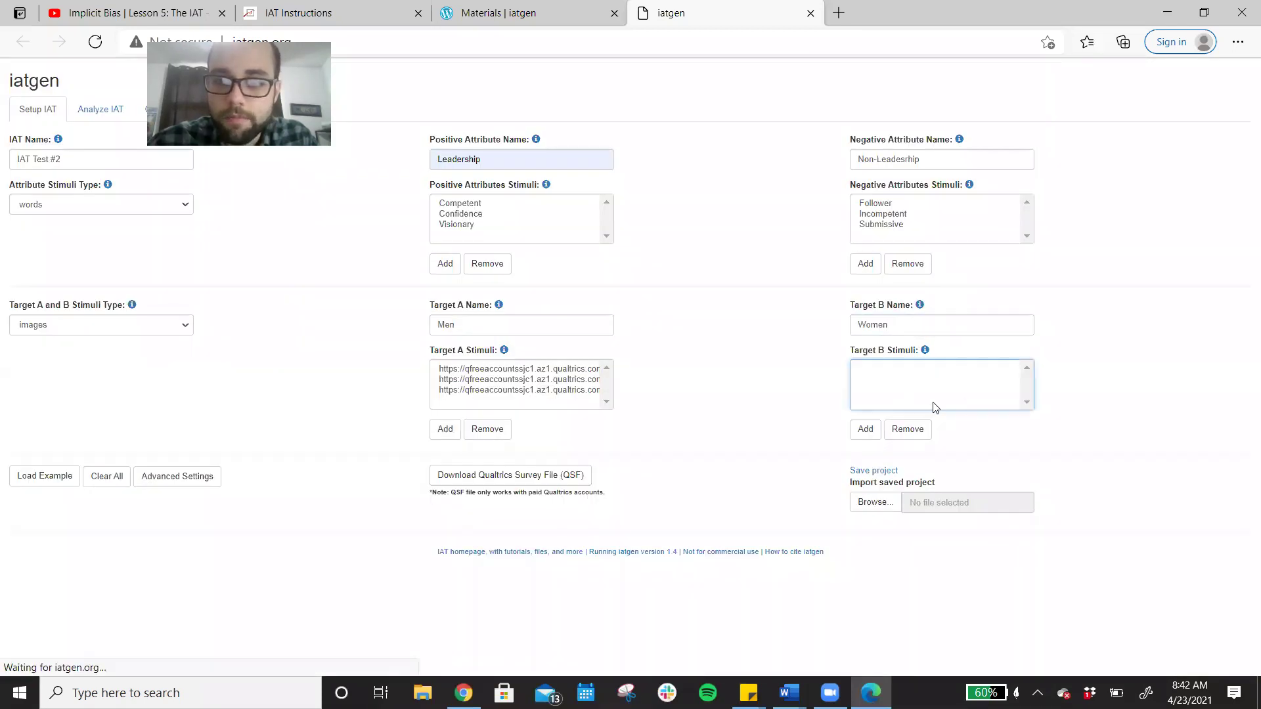
key(alt+Tab)
click(404, 470)
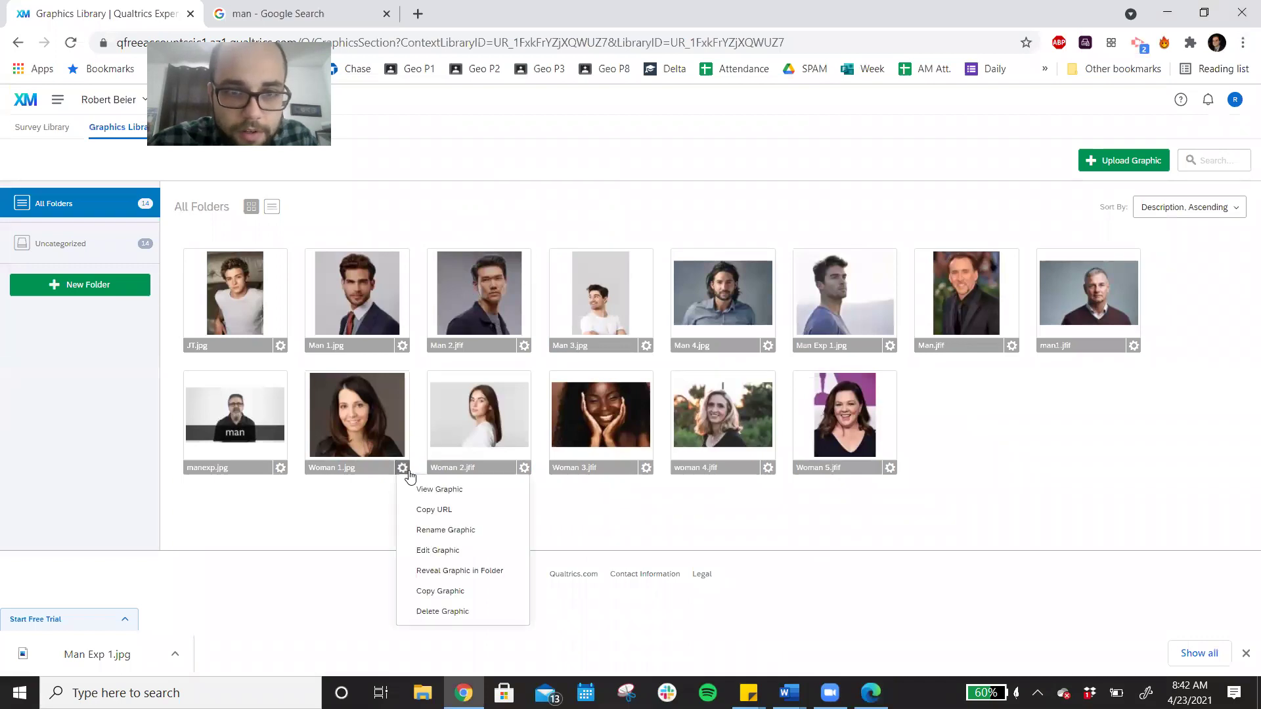
click(426, 511)
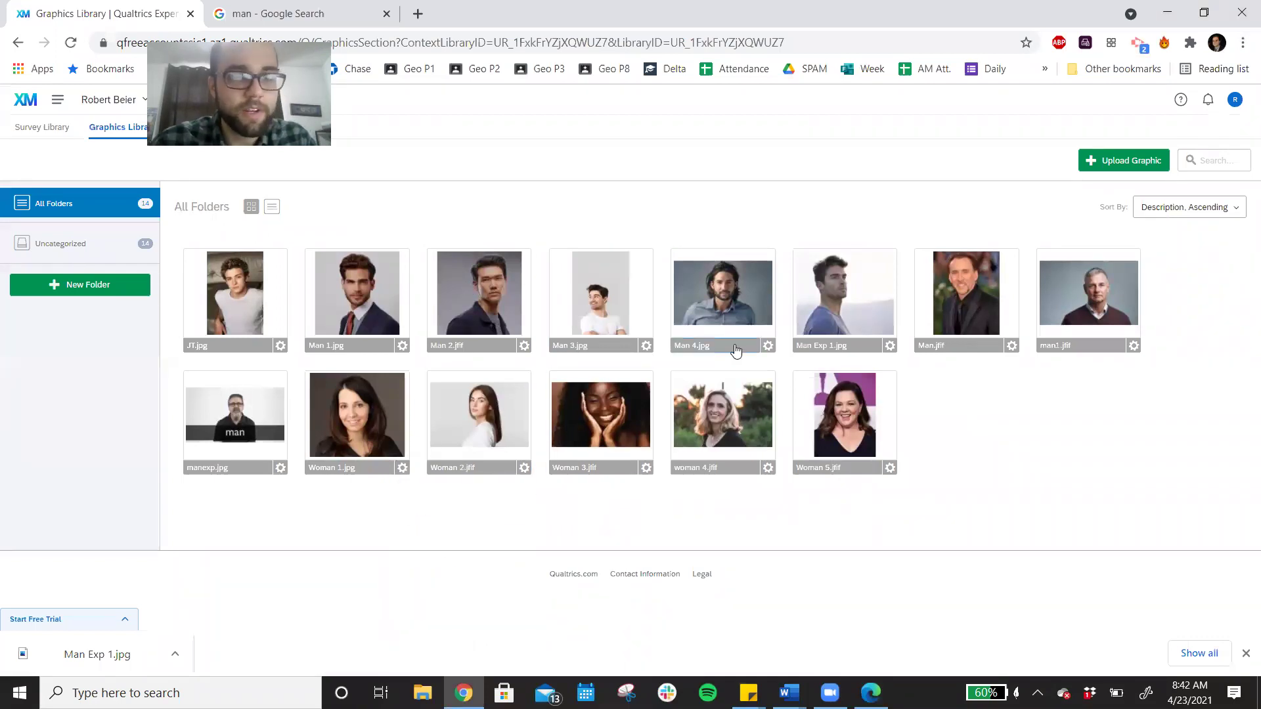
key(alt+Tab)
click(865, 429)
click(523, 137)
key(ctrl+v)
click(471, 167)
- Copy the URL of Woman 2.jfif from the Qualtrics Graphics Library and add it to the Target B stimuli in iatgen
key(alt+Tab)
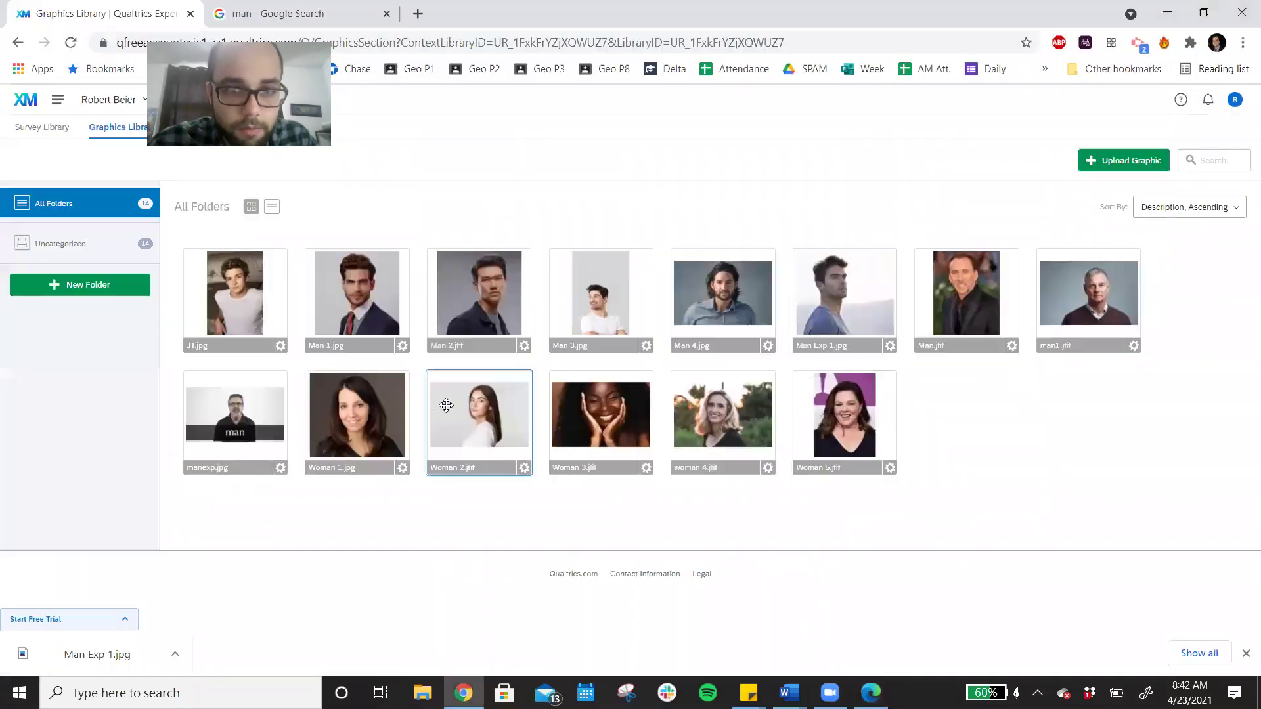
click(524, 468)
click(550, 509)
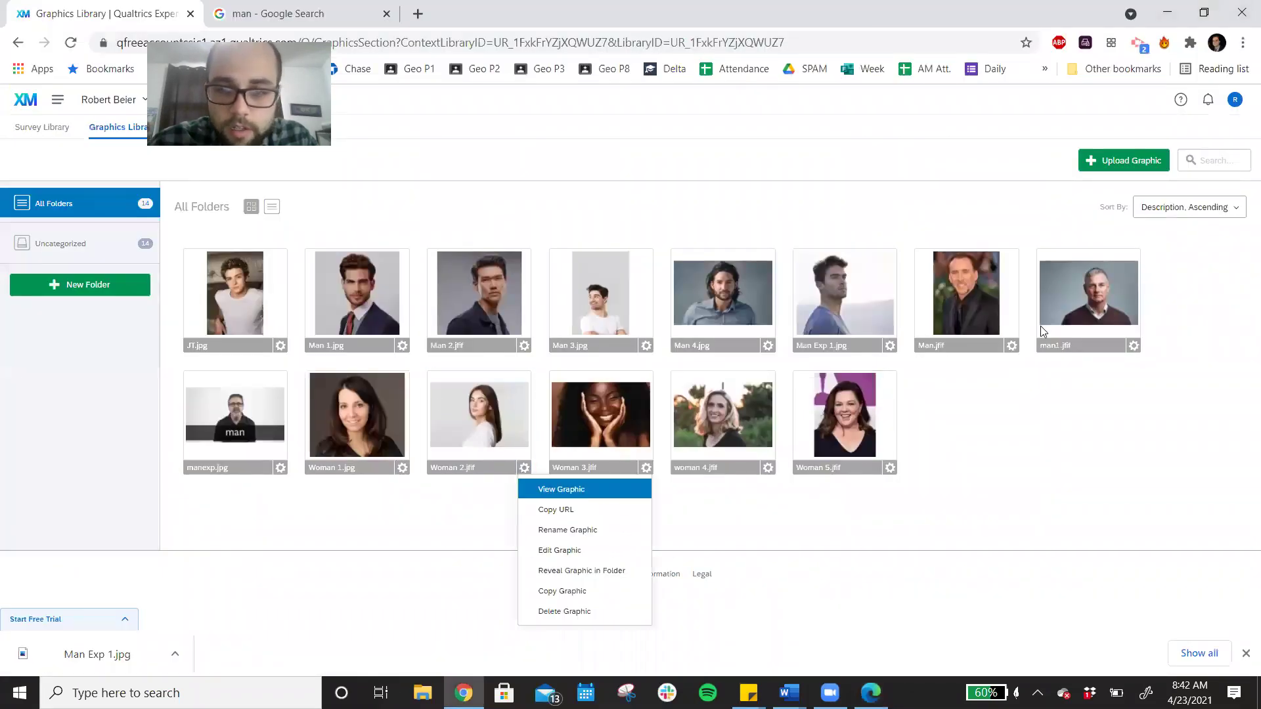
key(alt+Tab)
click(866, 429)
click(568, 145)
key(ctrl+v)
click(471, 173)
- Copy the URL of Woman 3.jfif from the Qualtrics Graphics Library and add it to the Target B stimuli in iatgen
key(alt+Tab)
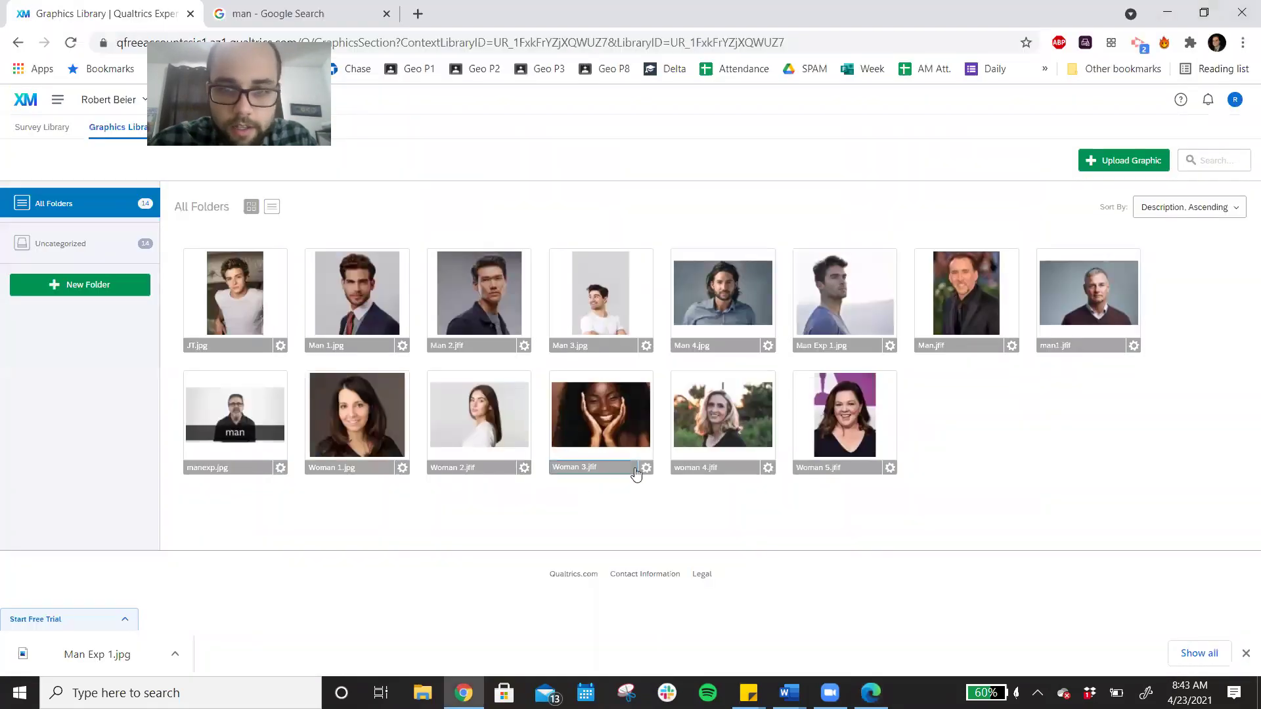
click(646, 467)
click(607, 511)
key(alt+Tab)
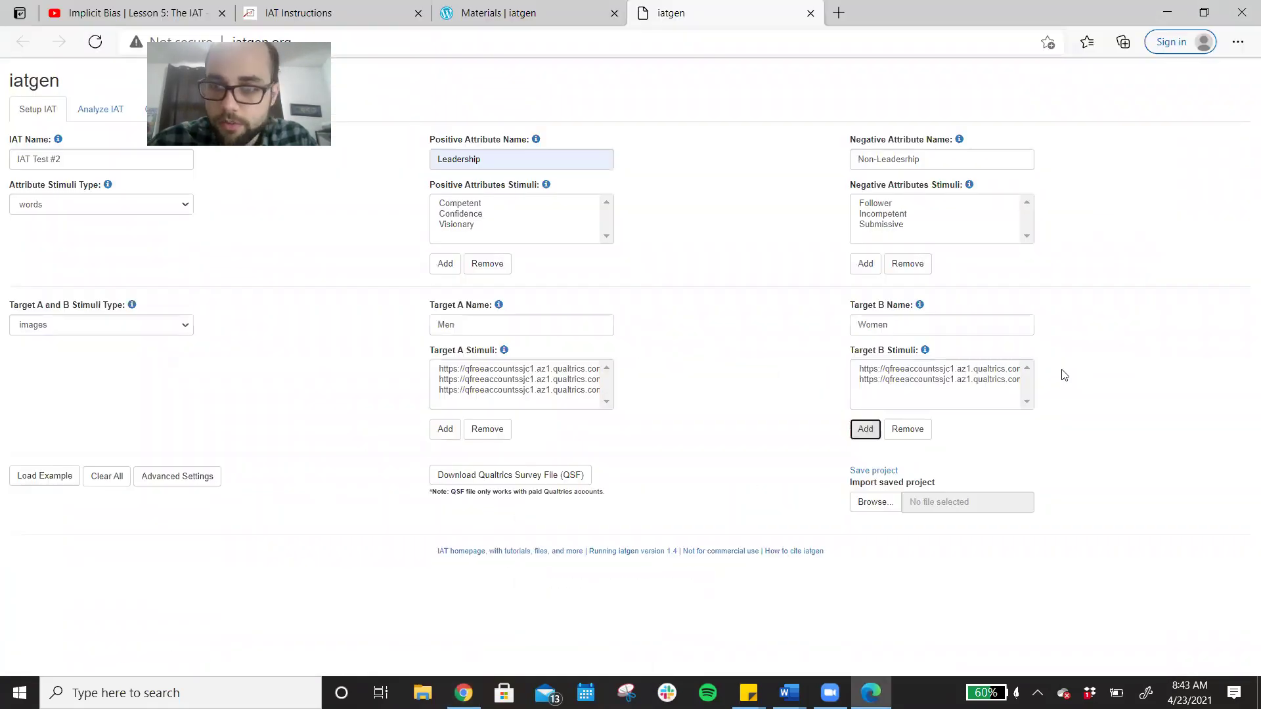
click(866, 429)
click(473, 144)
key(ctrl+v)
click(470, 174)
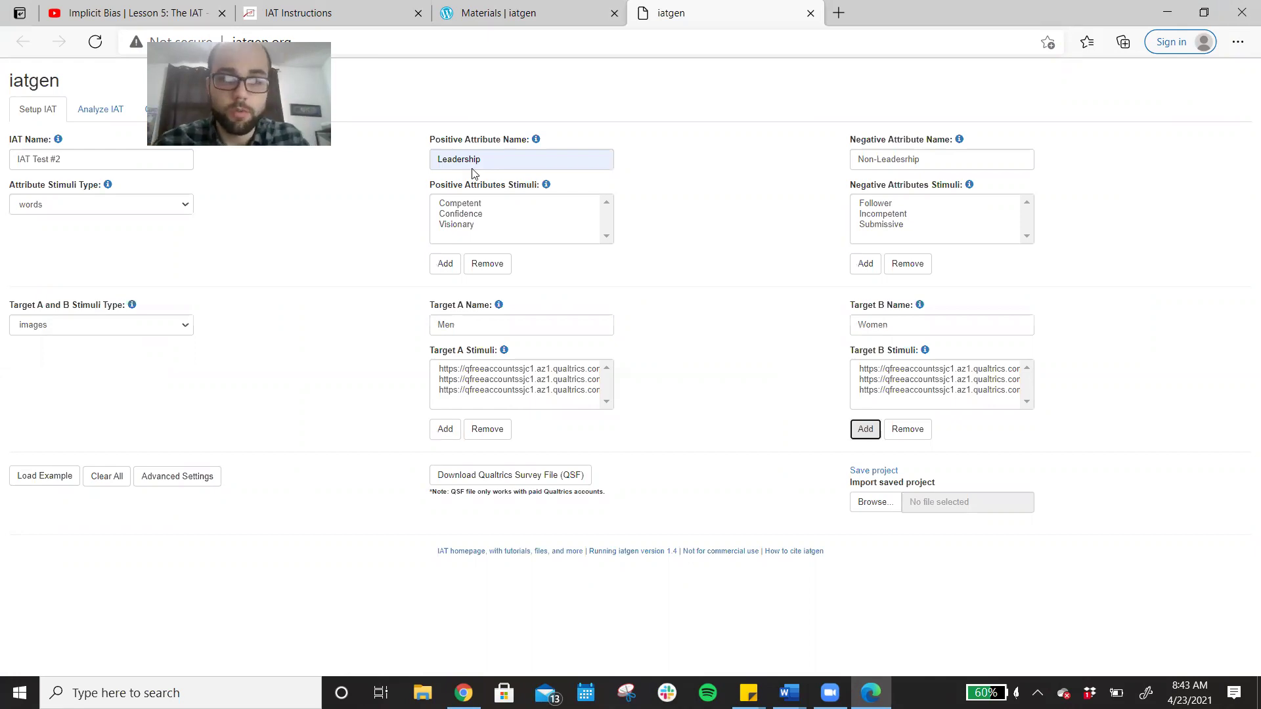
- Switch to the IAT Resource Page in Word and select the line "Step 4 – Uploading survey into Qualtrics"
key(alt+Tab)
key(Tab)
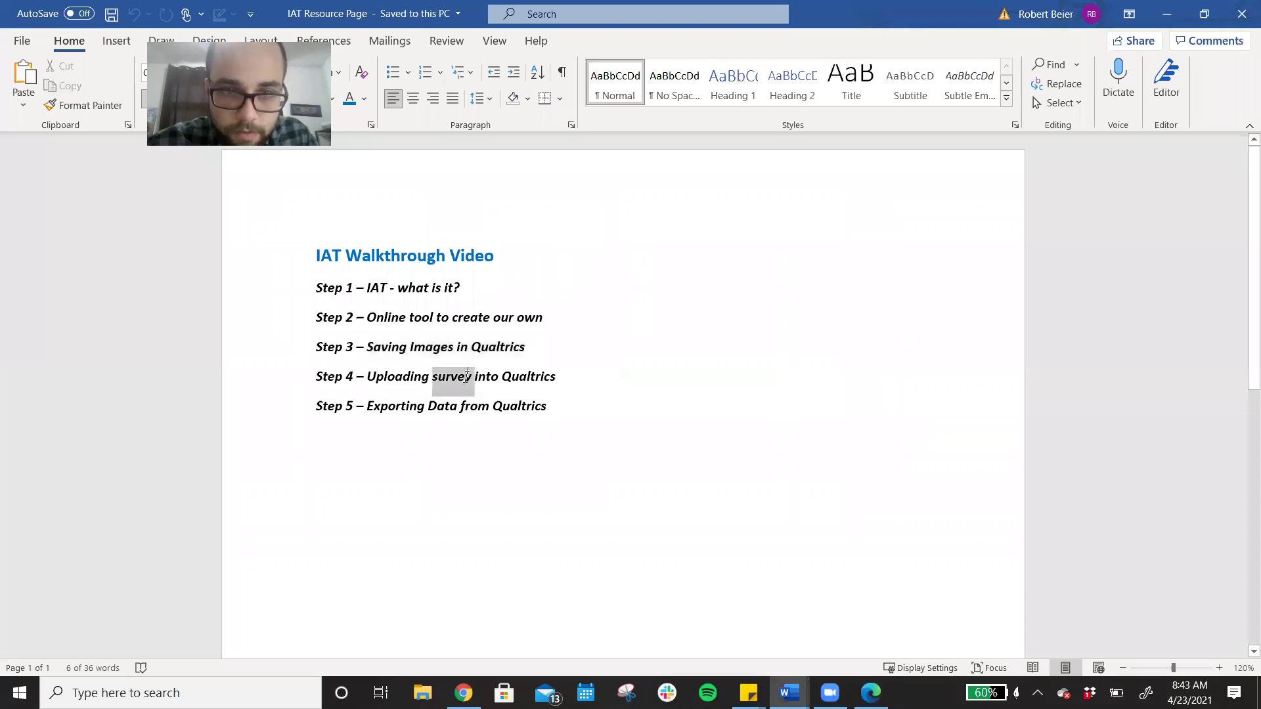
triple_click(468, 380)
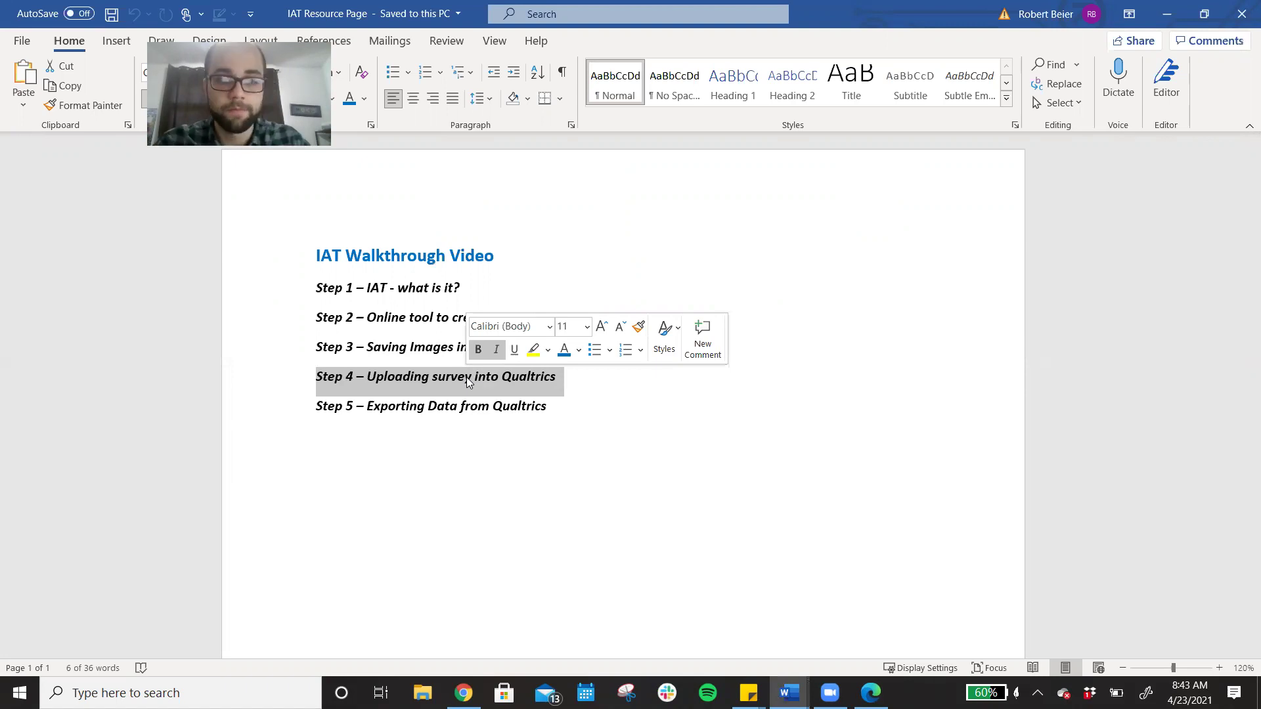
- Return to iatgen and download the Qualtrics Survey File (QSF) of the finished test
key(alt+Tab)
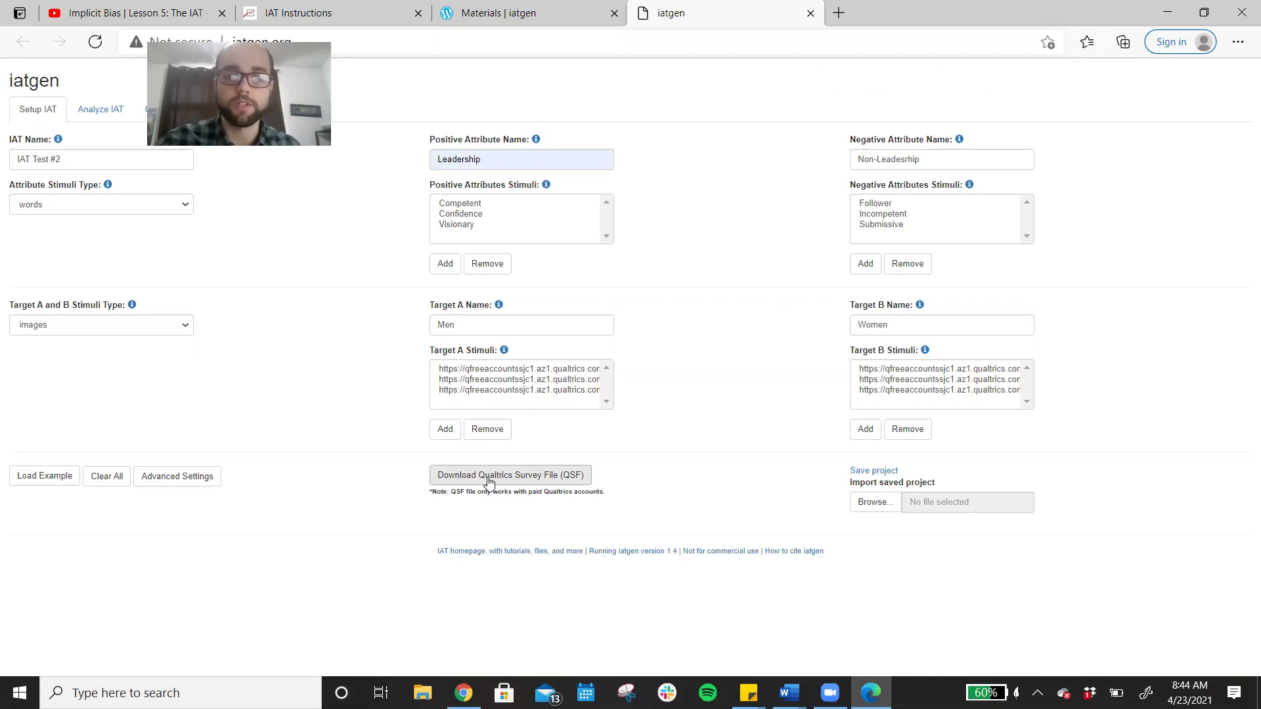
click(505, 480)
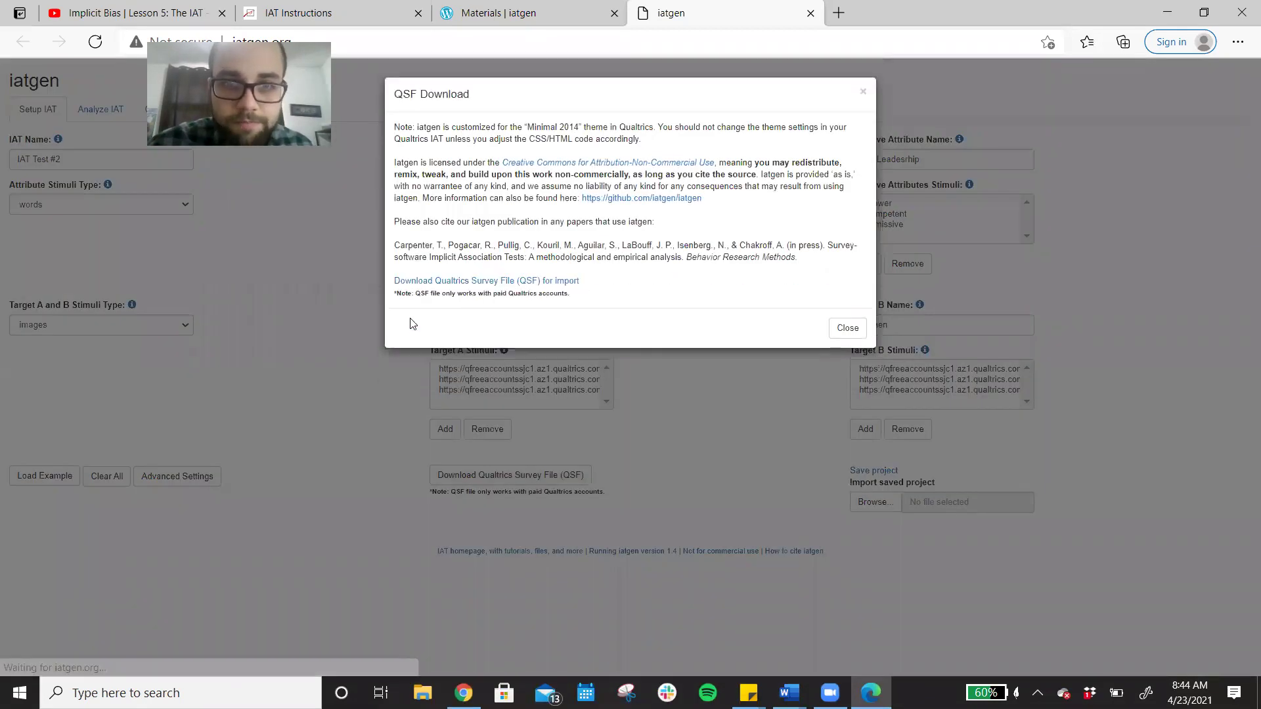
click(506, 282)
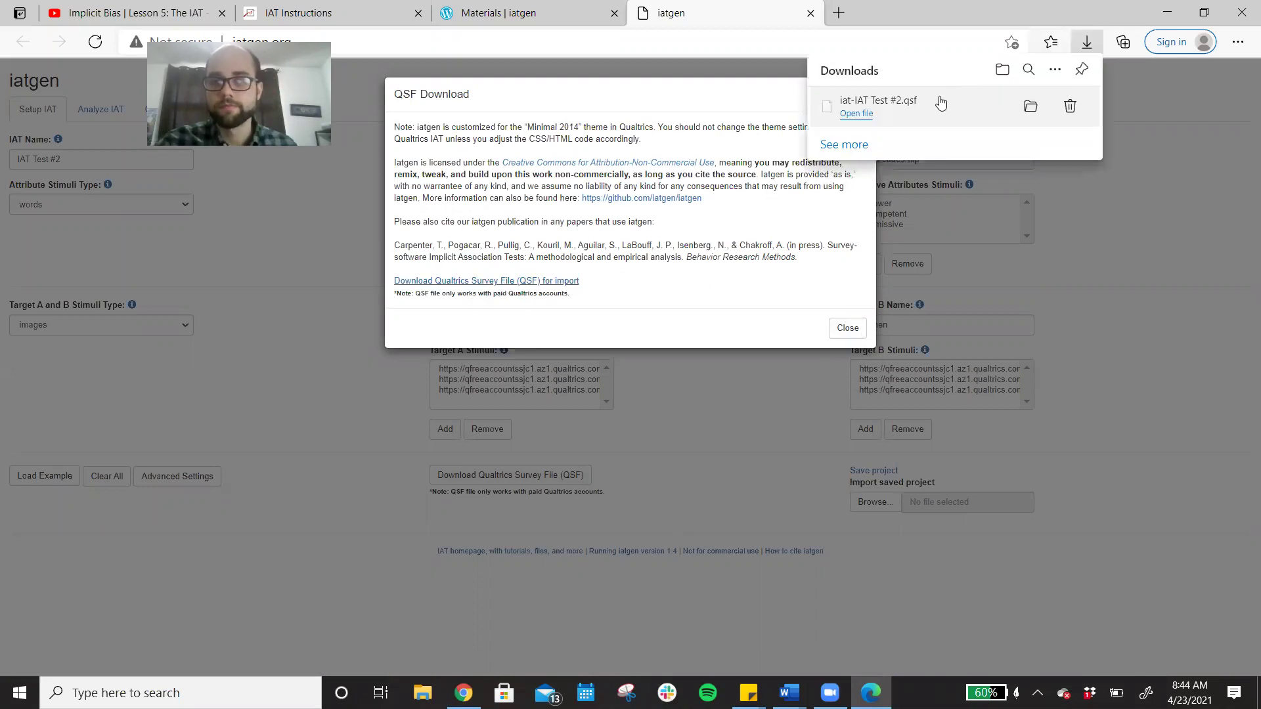
- Show the downloaded iat-IAT Test #2.qsf in its folder, put it into the PhD folder, and dismiss the calendar reminder
click(1030, 107)
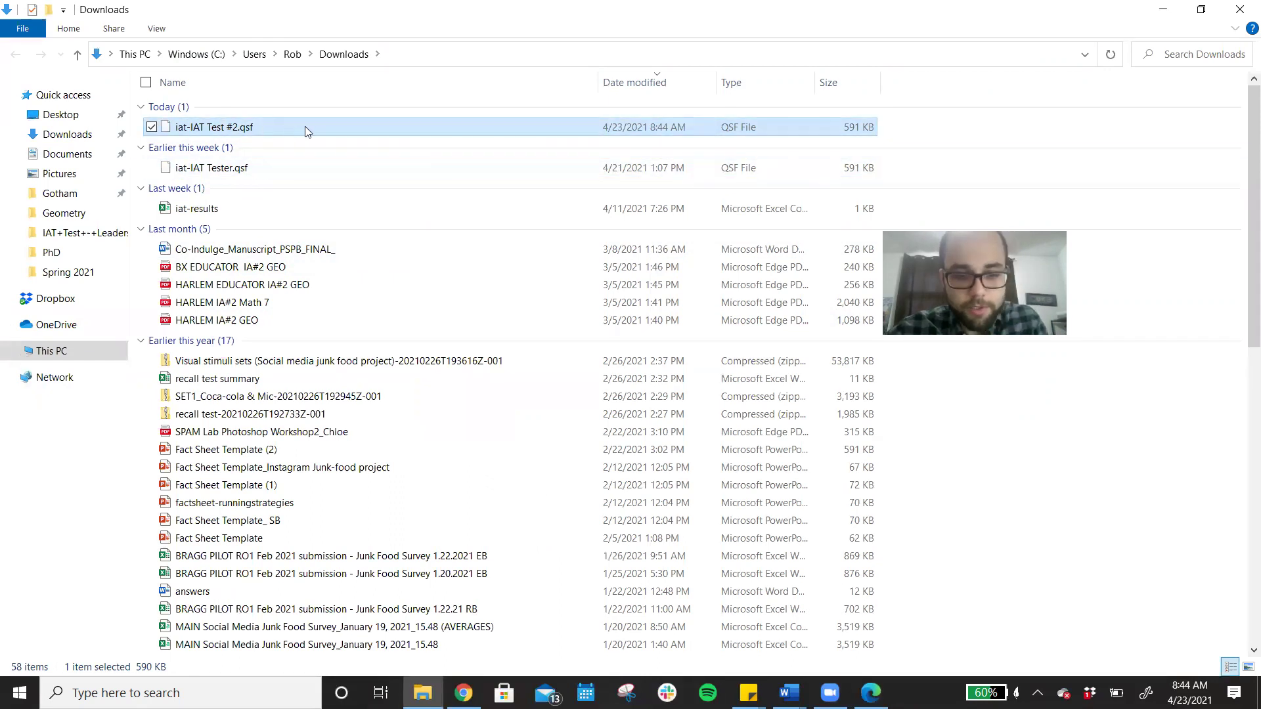
click(123, 253)
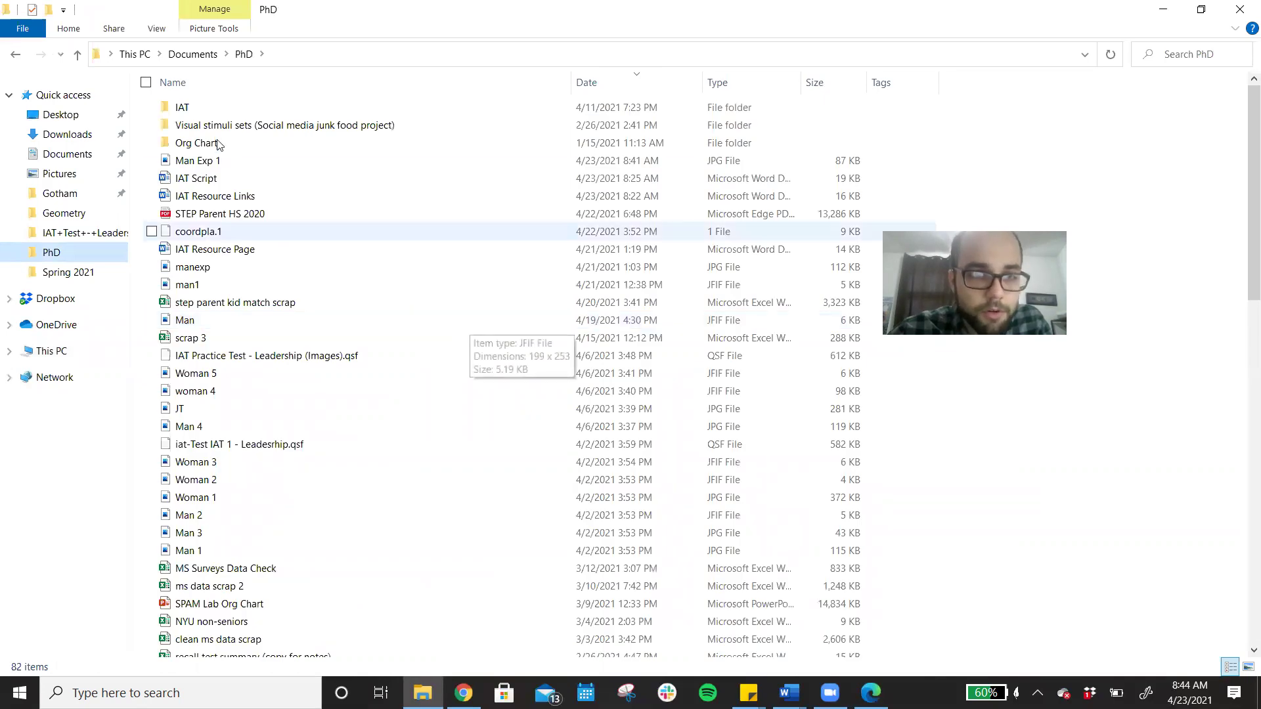
key(ctrl+v)
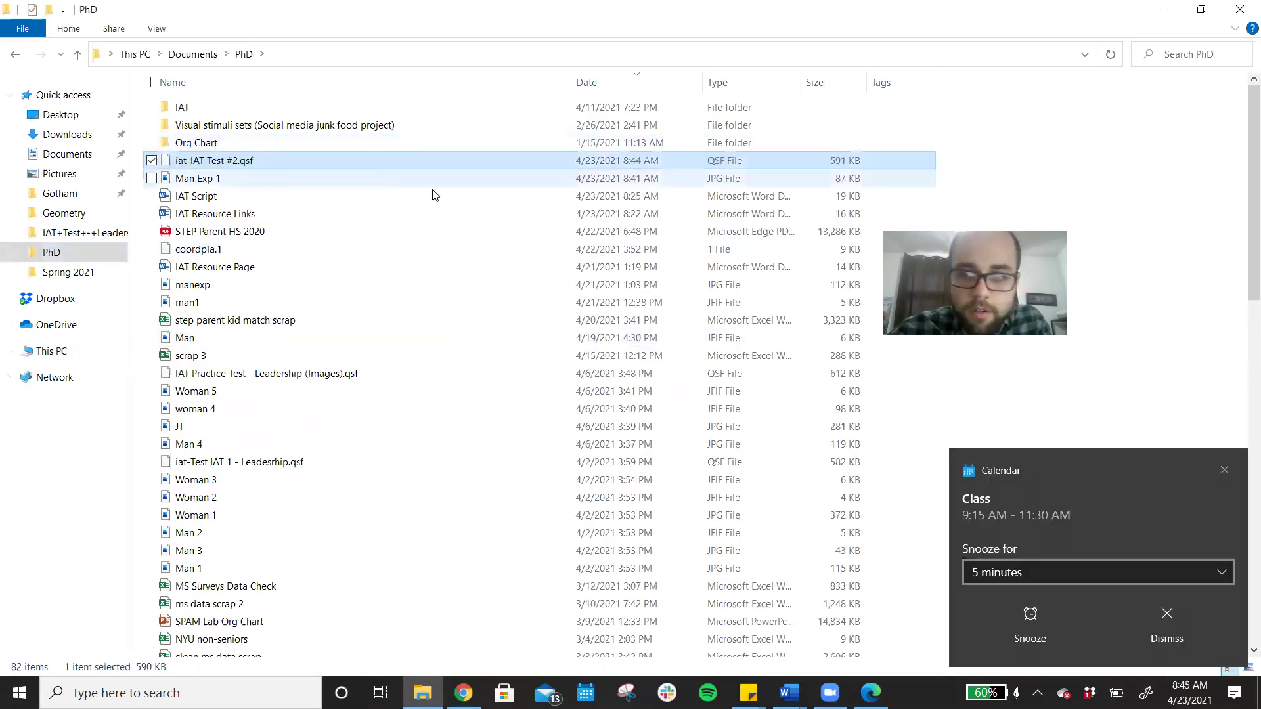
click(1133, 617)
- Switch to Qualtrics, go to the projects page, and open the setup form for a new Survey project from the catalog
key(alt+Tab)
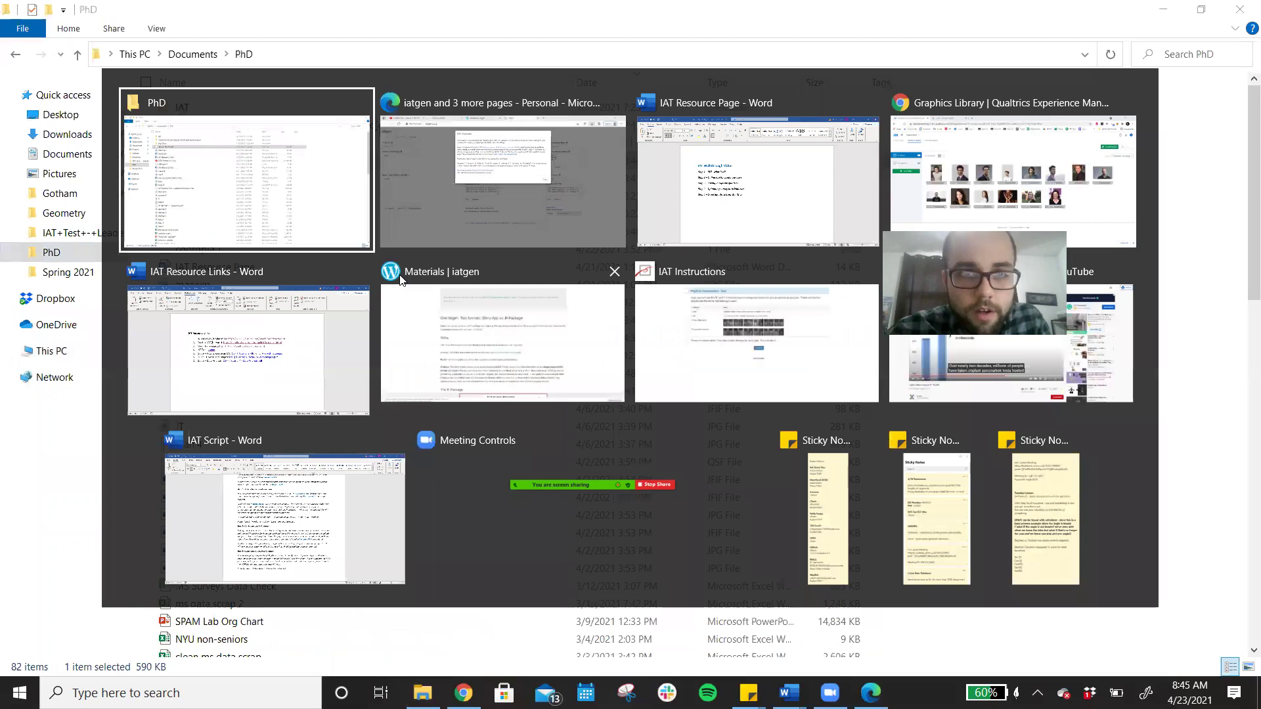
click(556, 201)
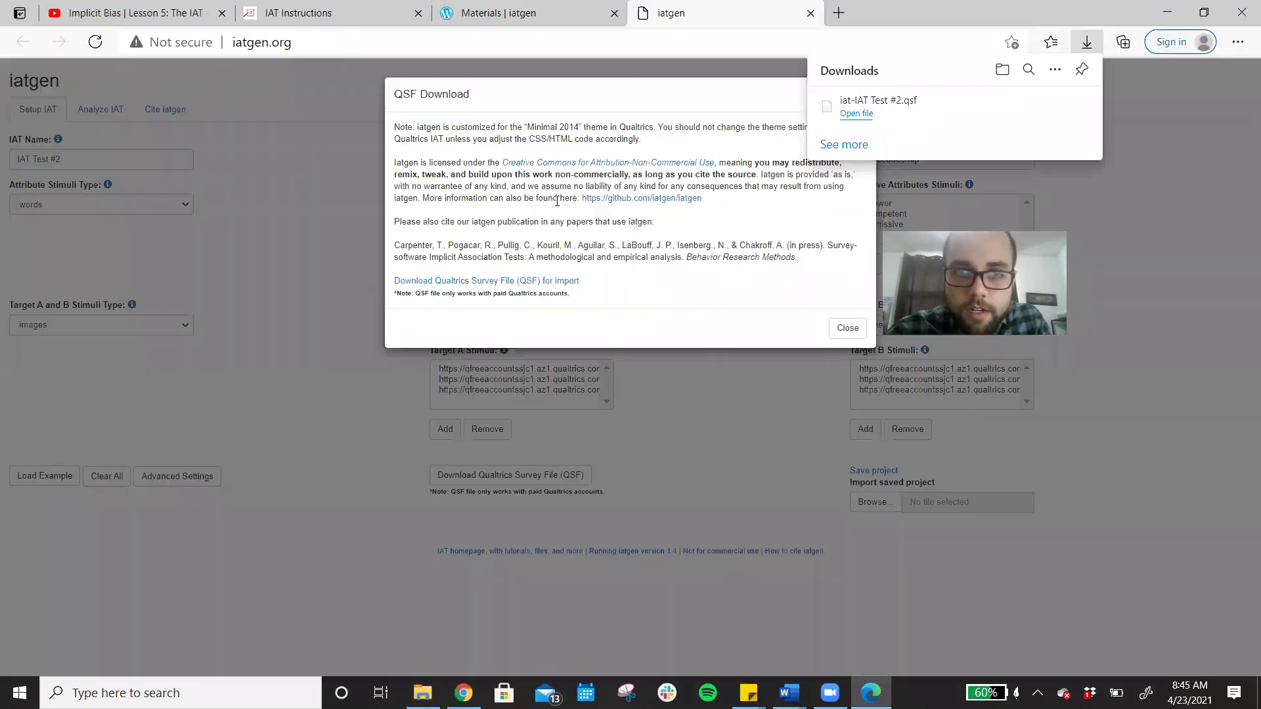
key(alt+Tab)
click(977, 205)
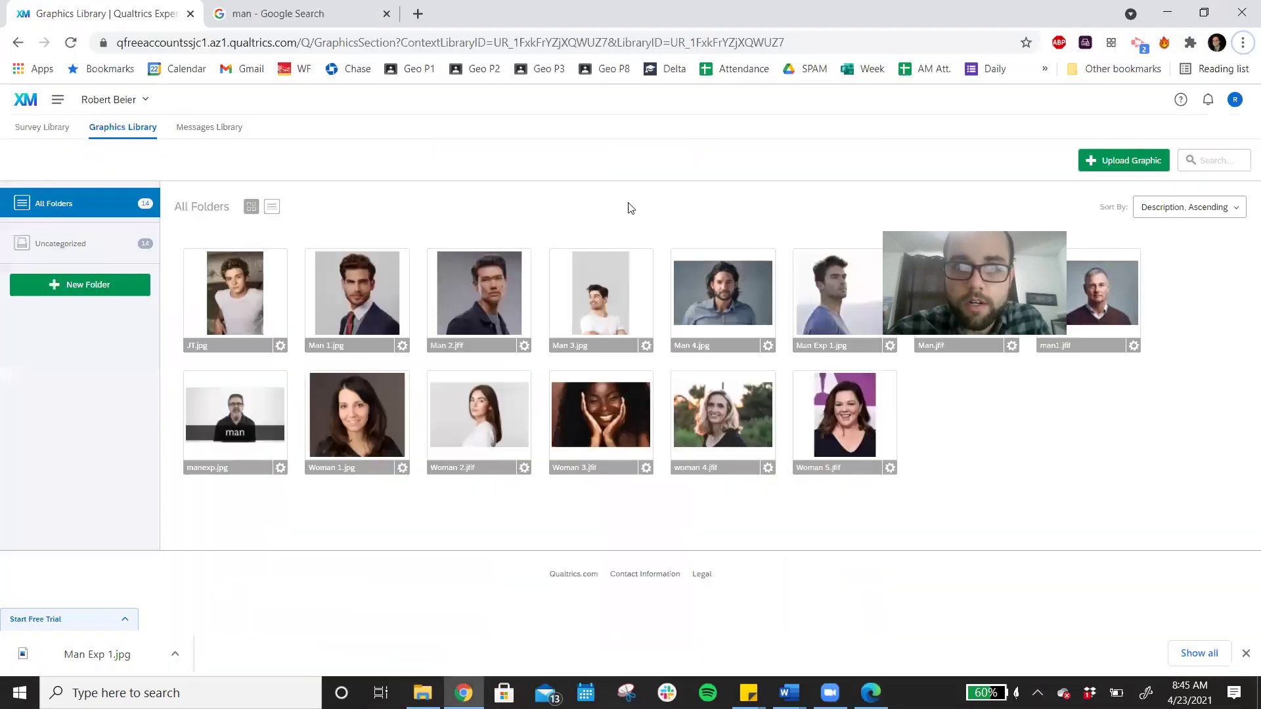
click(25, 101)
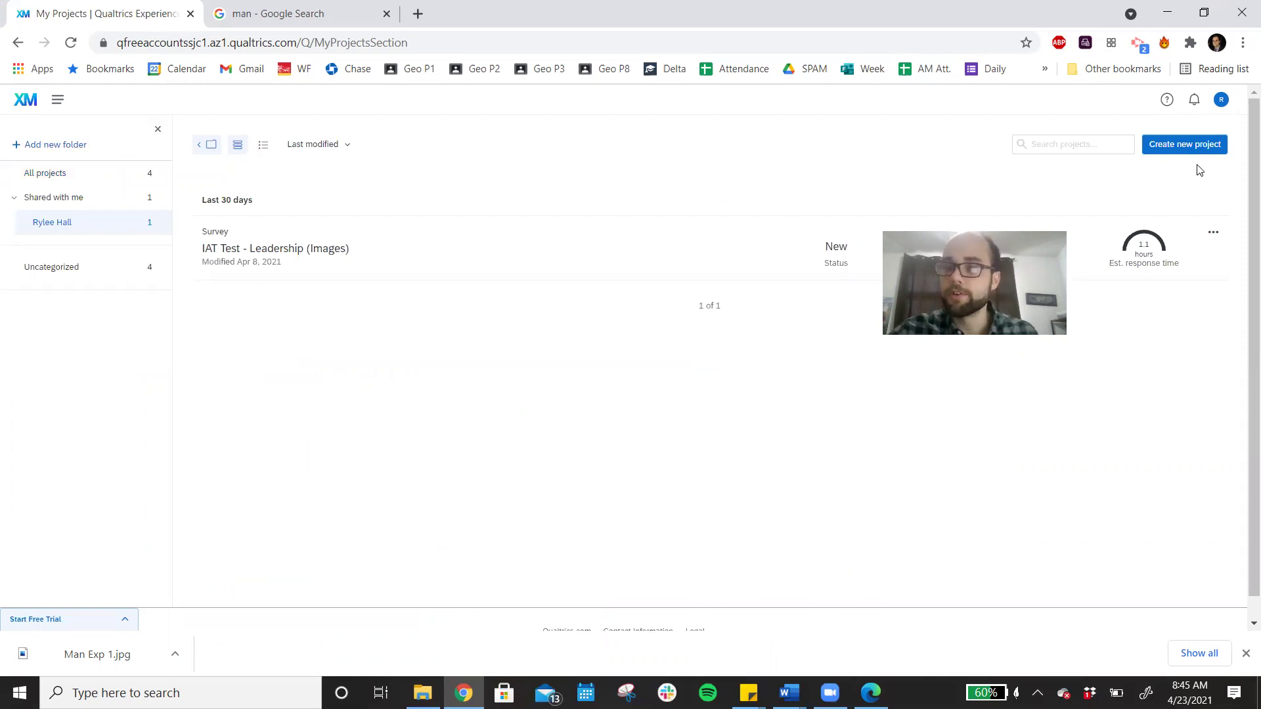
click(1186, 151)
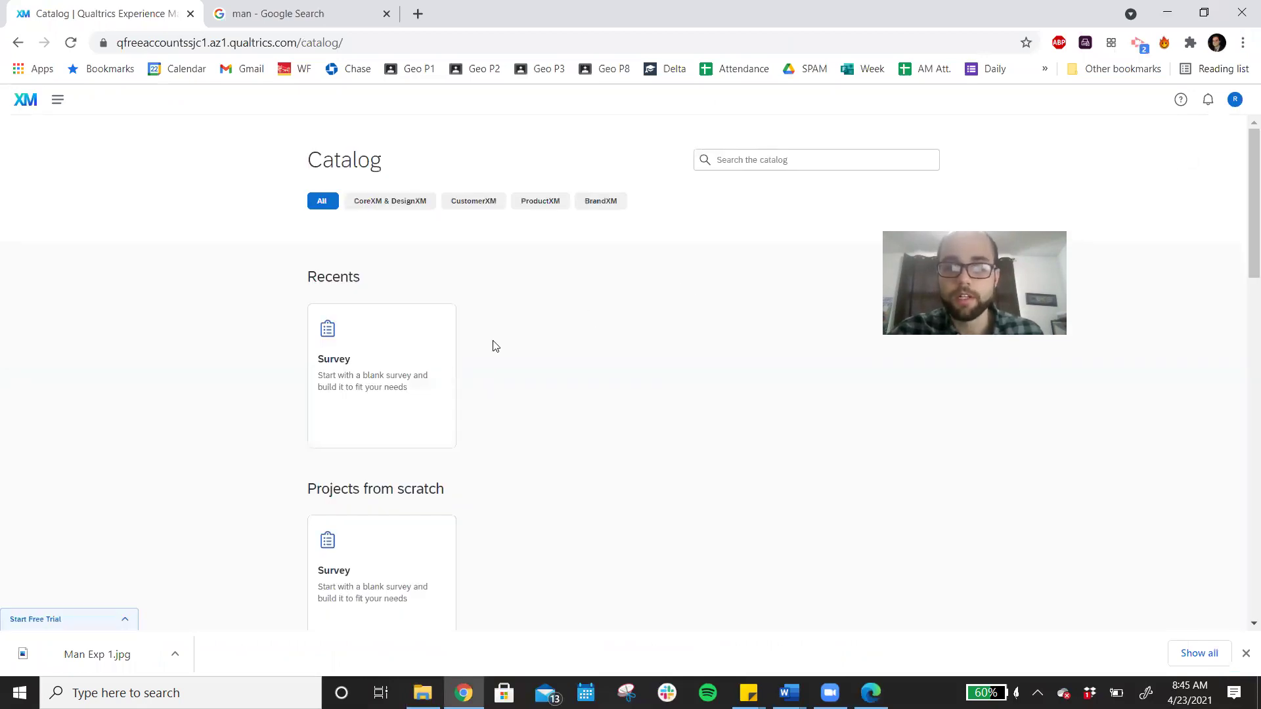
click(363, 369)
click(1177, 606)
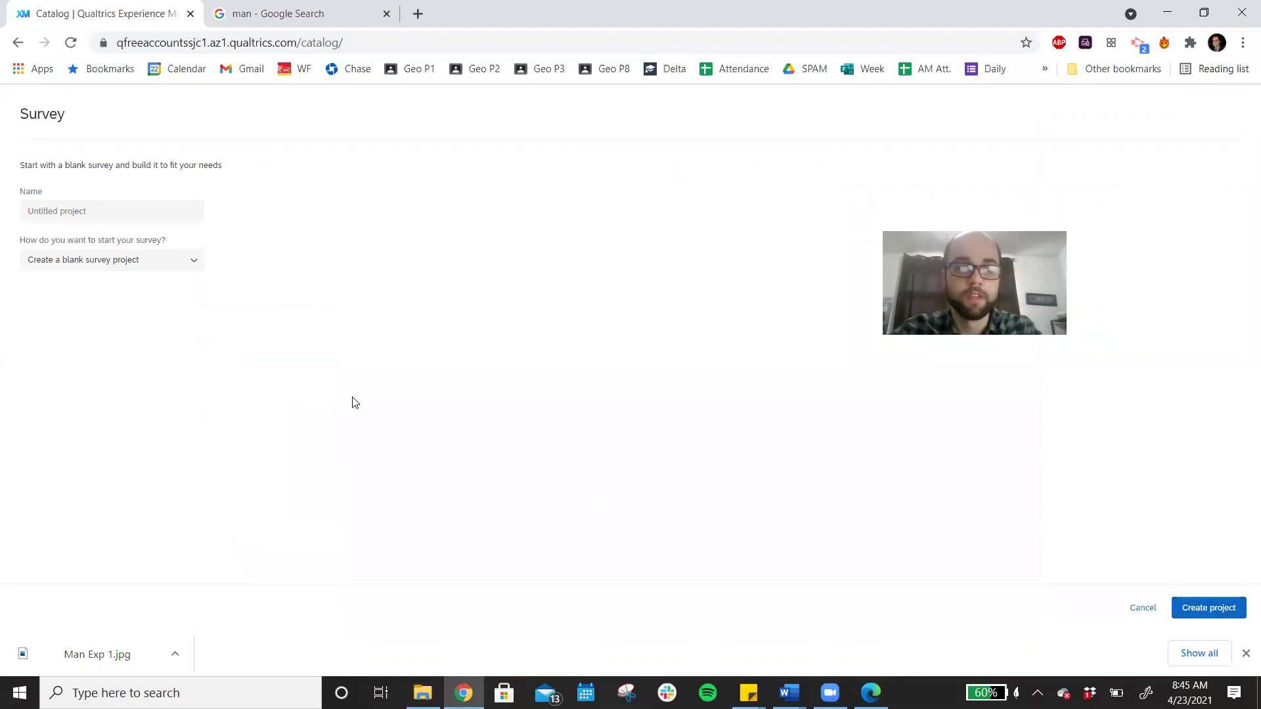
- Name the new survey project IAT Test #2 and set it to start from an imported QSF file
click(126, 213)
text(IAT )
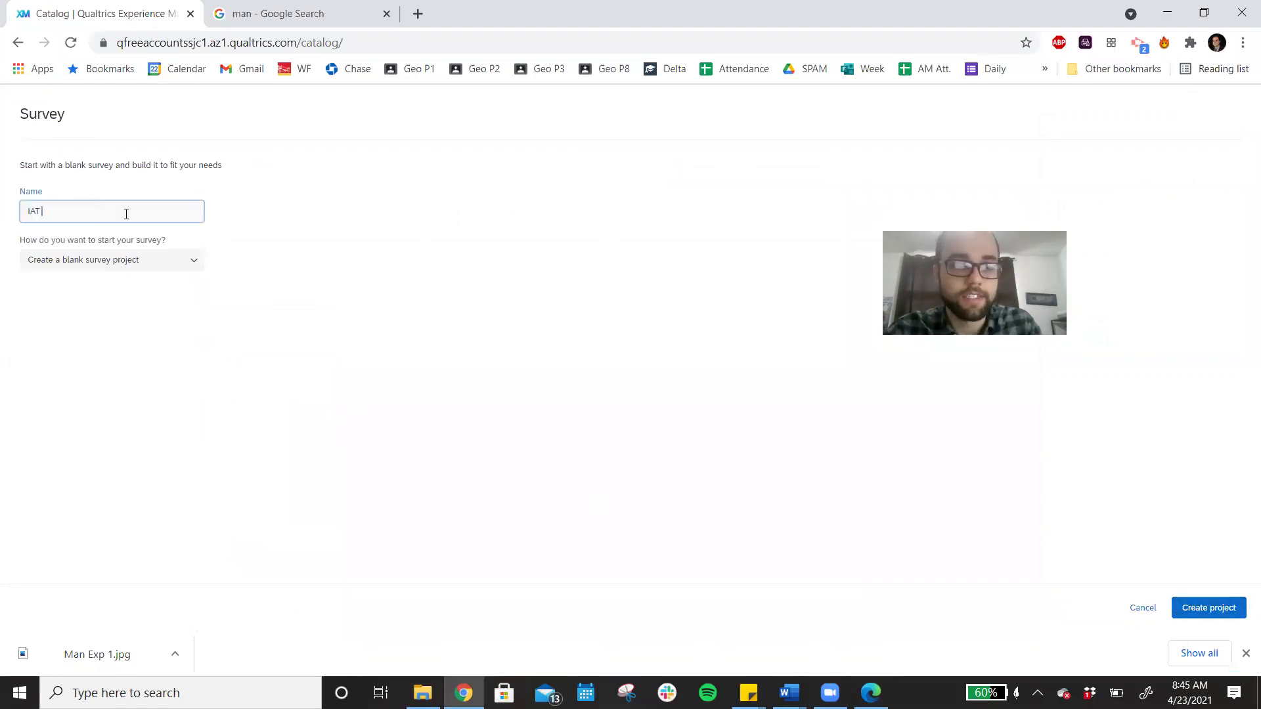
text(Test #2)
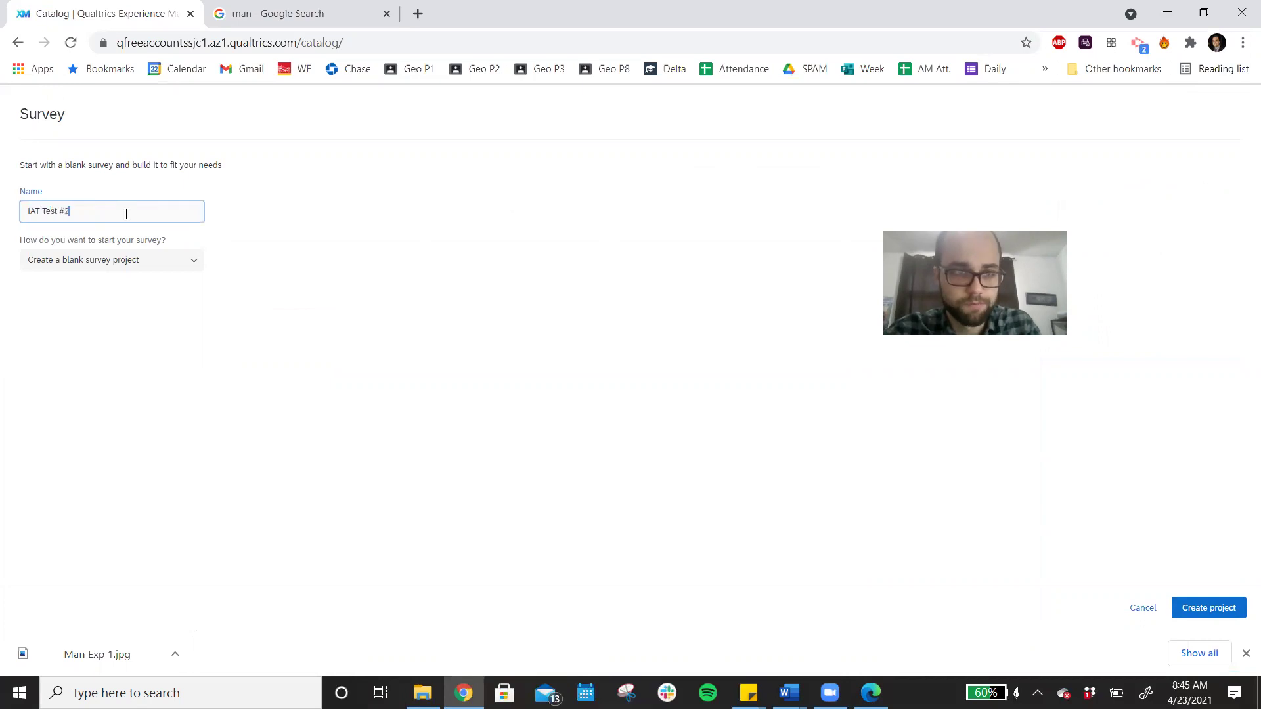
click(125, 252)
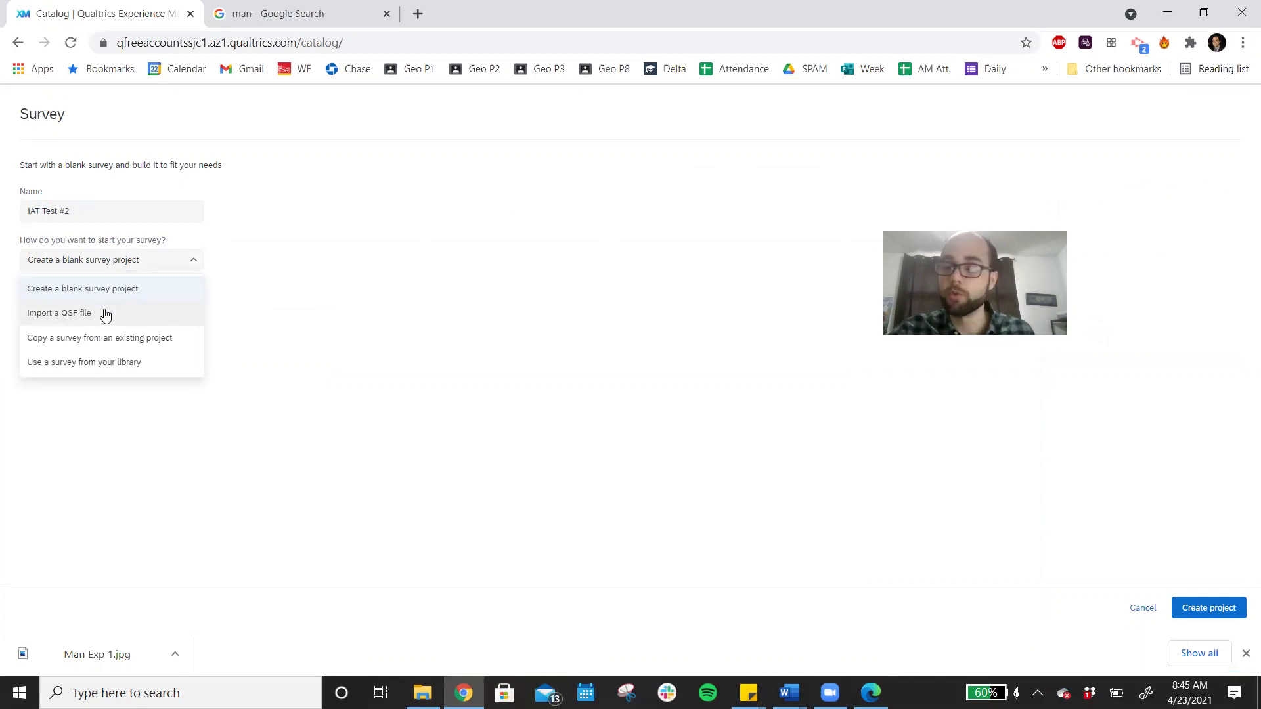
click(105, 315)
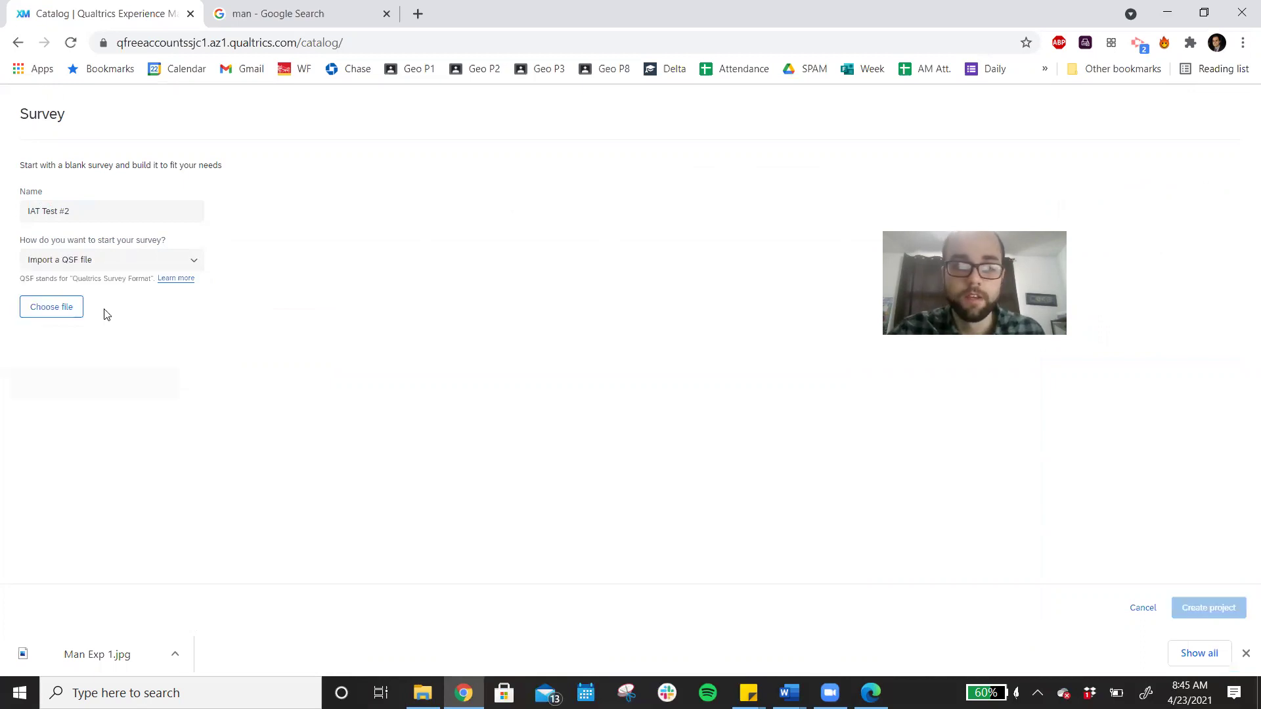
- Try to create the project from iat-IAT Test #2.qsf in the PhD folder, and cancel the setup
click(51, 314)
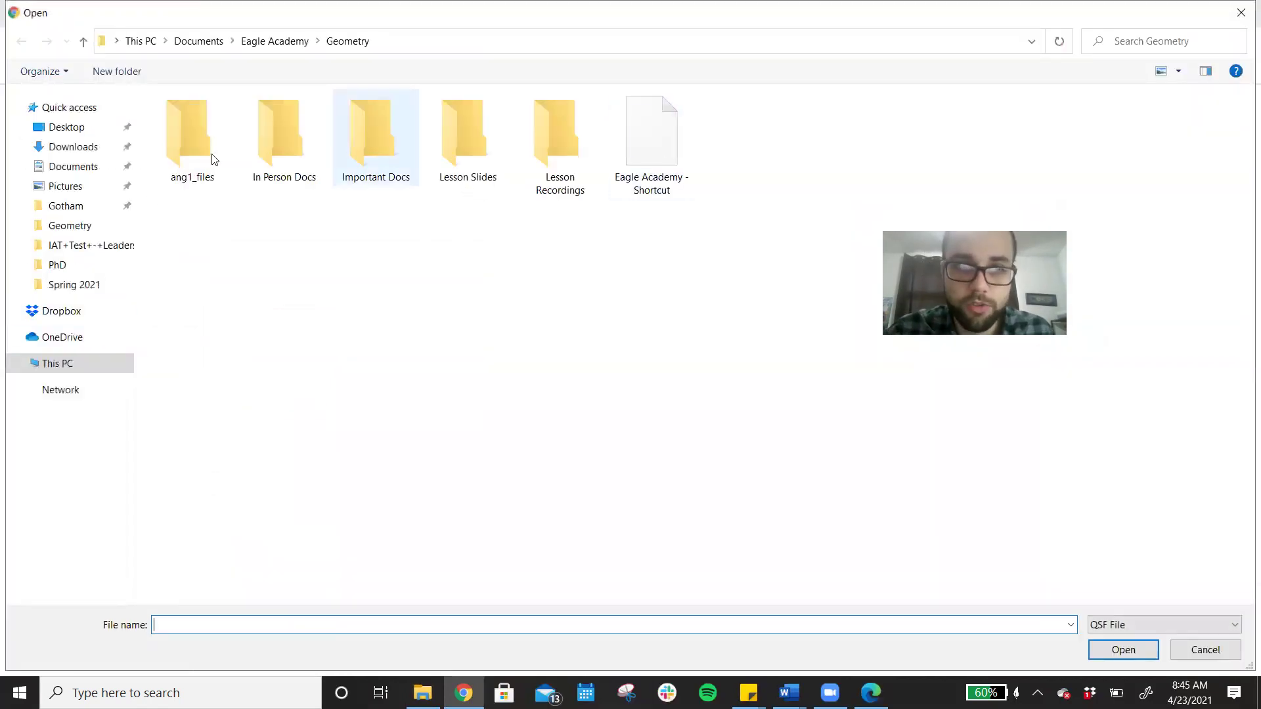
click(59, 266)
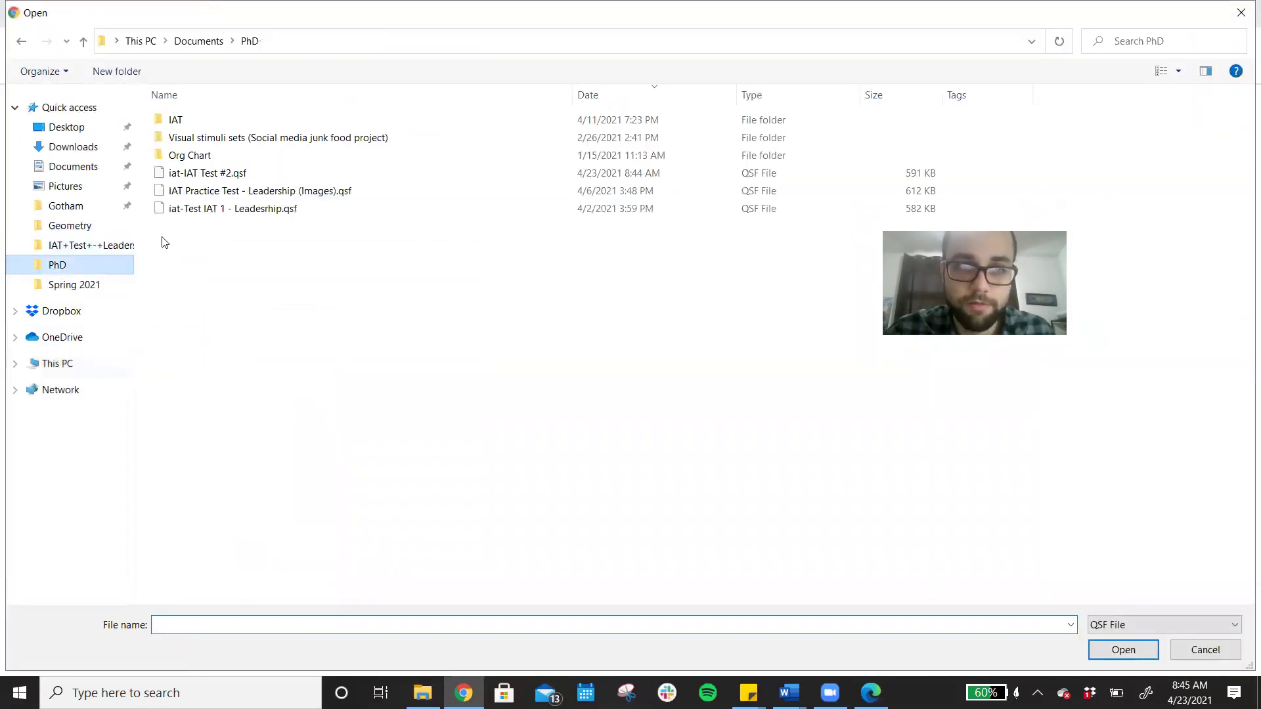
click(239, 176)
double_click(239, 174)
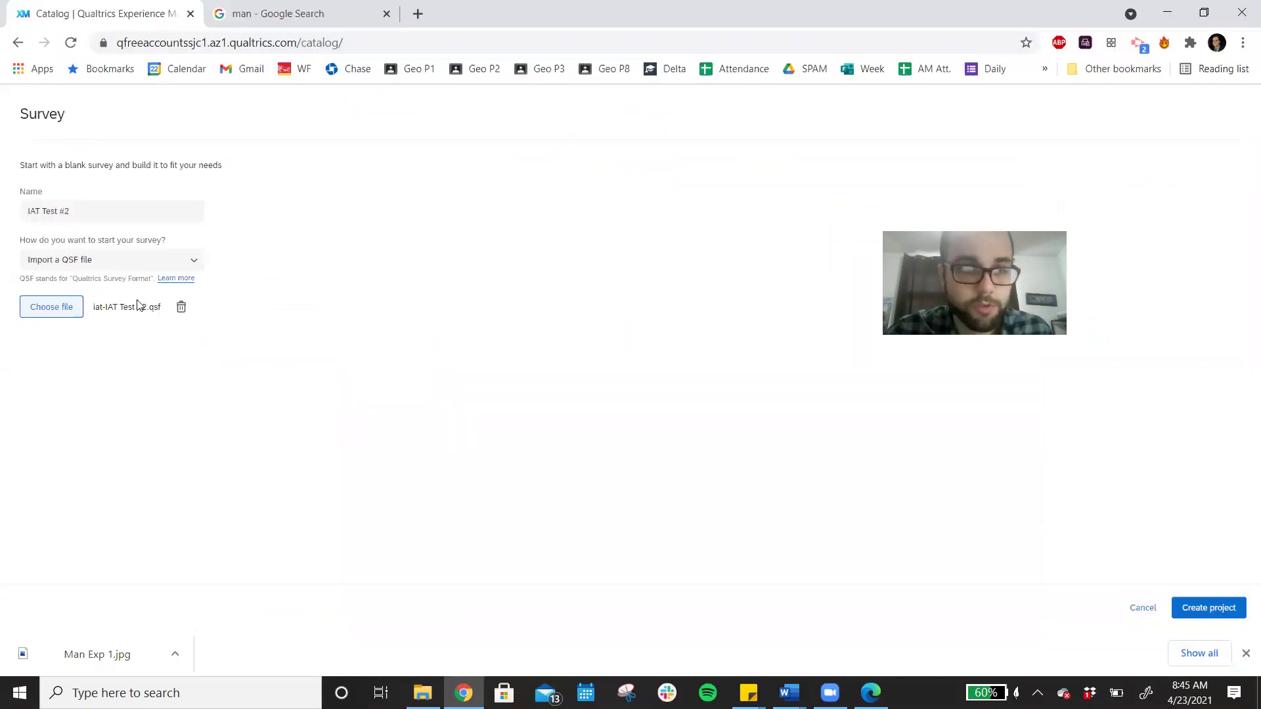
click(1199, 614)
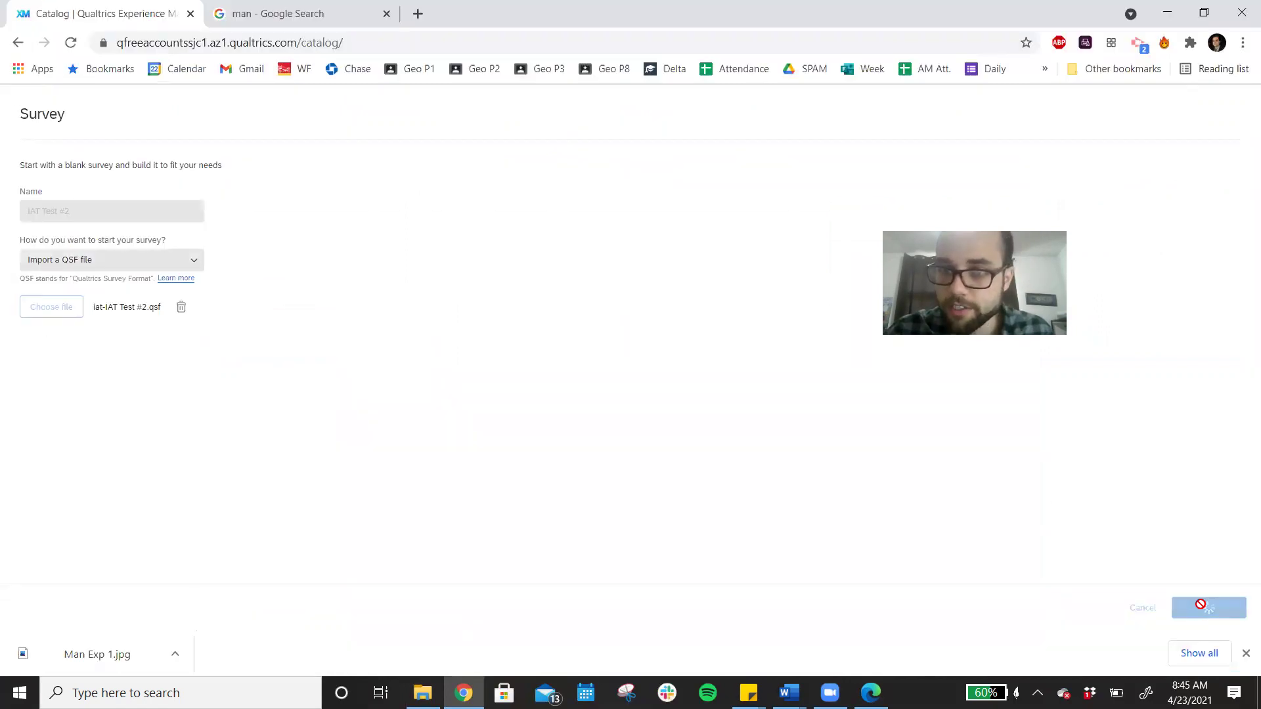
drag(46, 156, 278, 164)
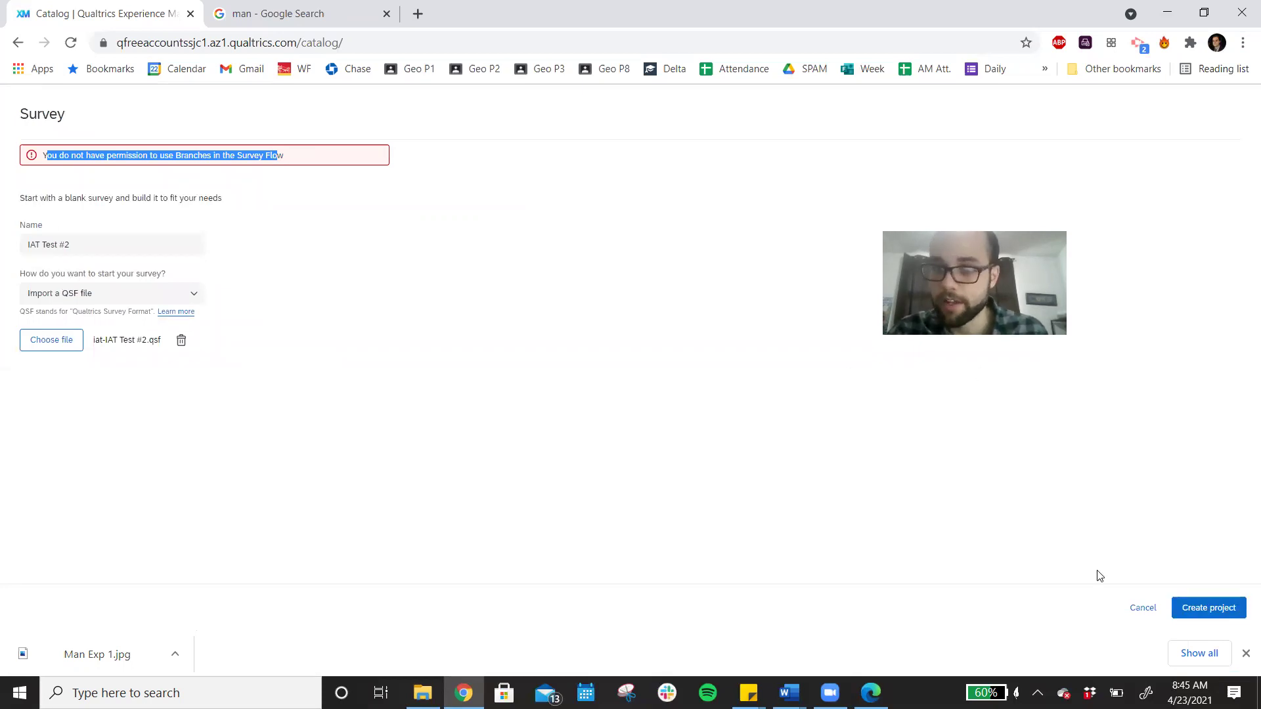
click(1146, 607)
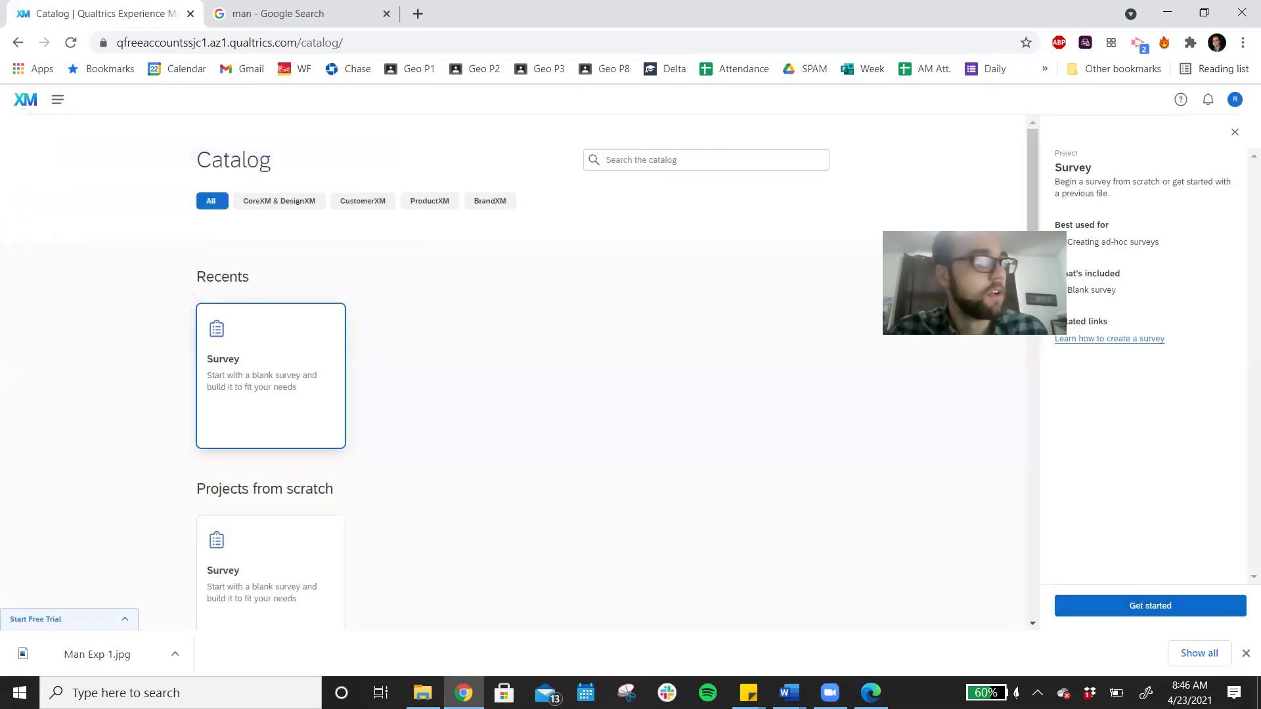
- Switch to the IAT Resource Links document in Word and highlight the line "Guide - How to add Images"
key(alt+Tab)
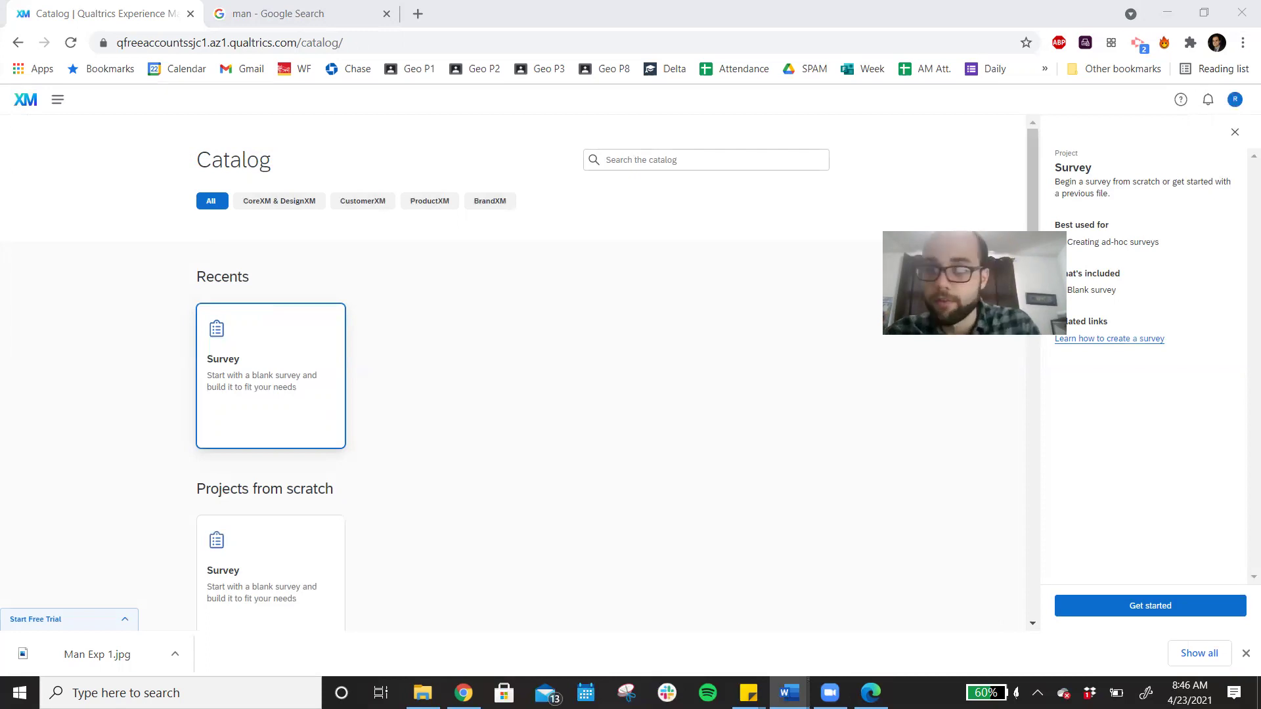
key(alt+Tab)
key(Tab)
key(Tab)
key(Tab)
key(Tab)
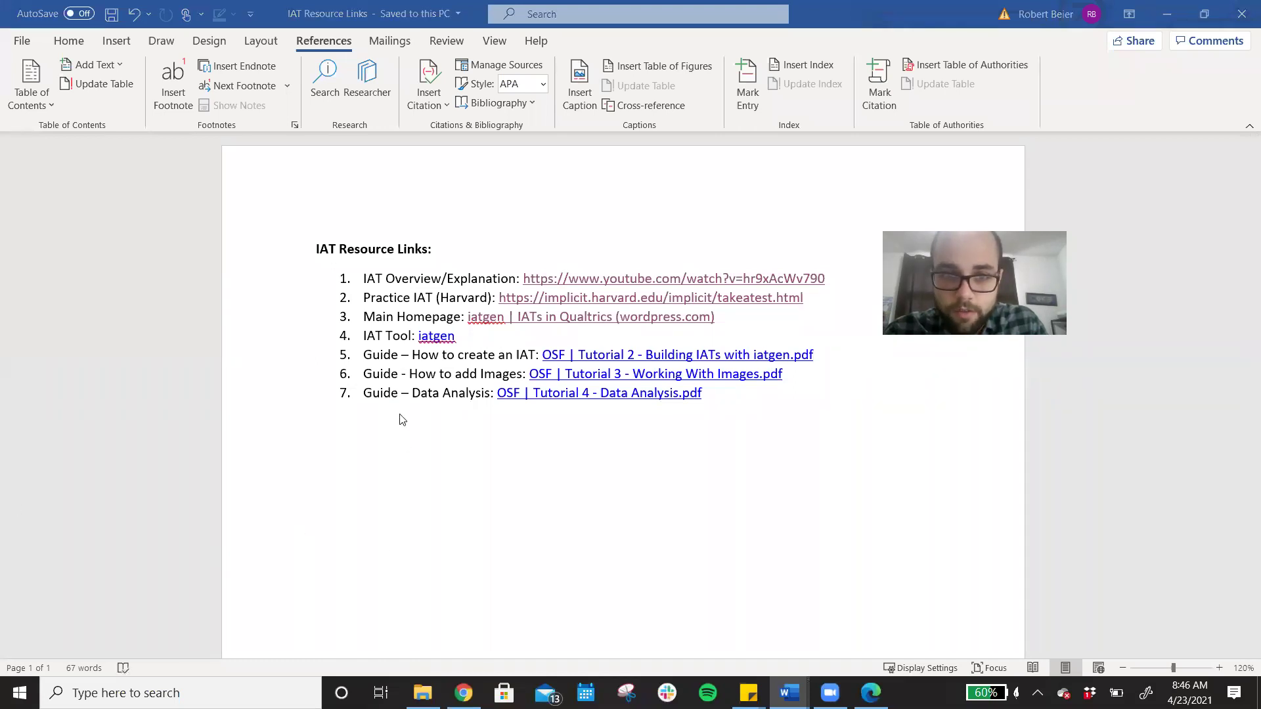
triple_click(398, 374)
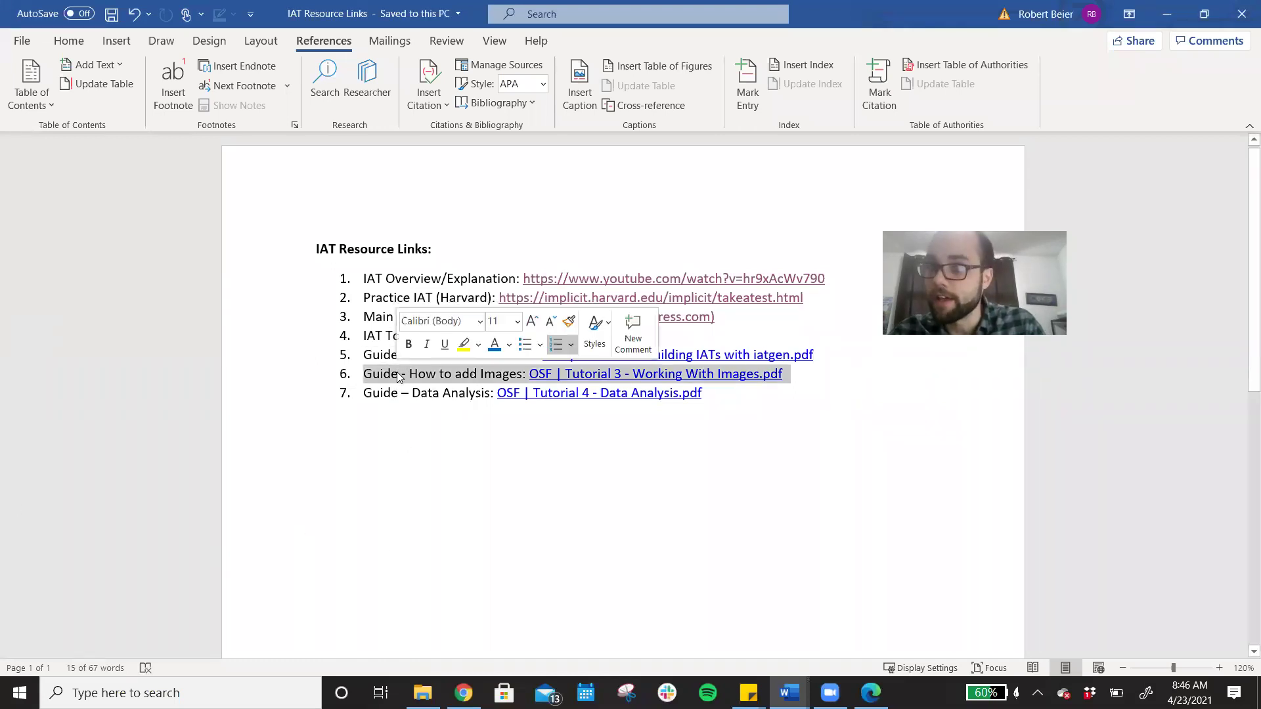
click(465, 392)
- Switch to the IAT Resource Page document and highlight the line "Step 5 – Exporting Data from Qualtrics"
key(alt+Tab)
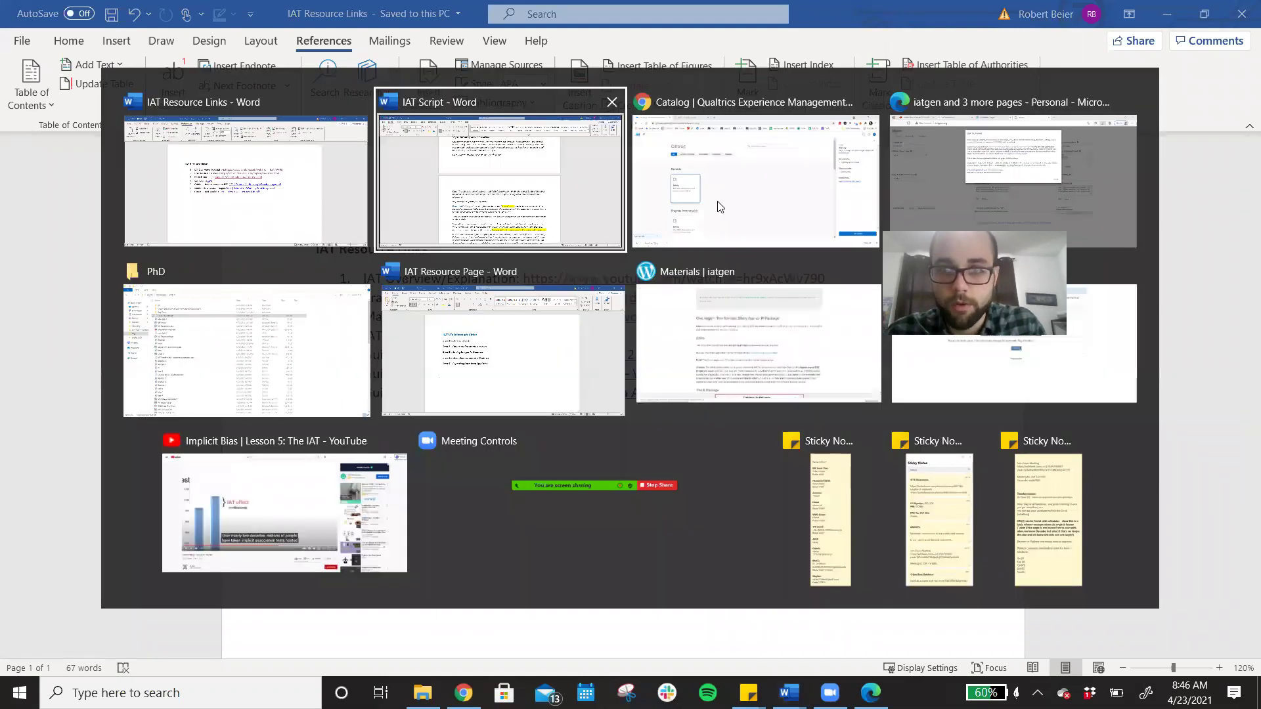
click(411, 362)
click(398, 401)
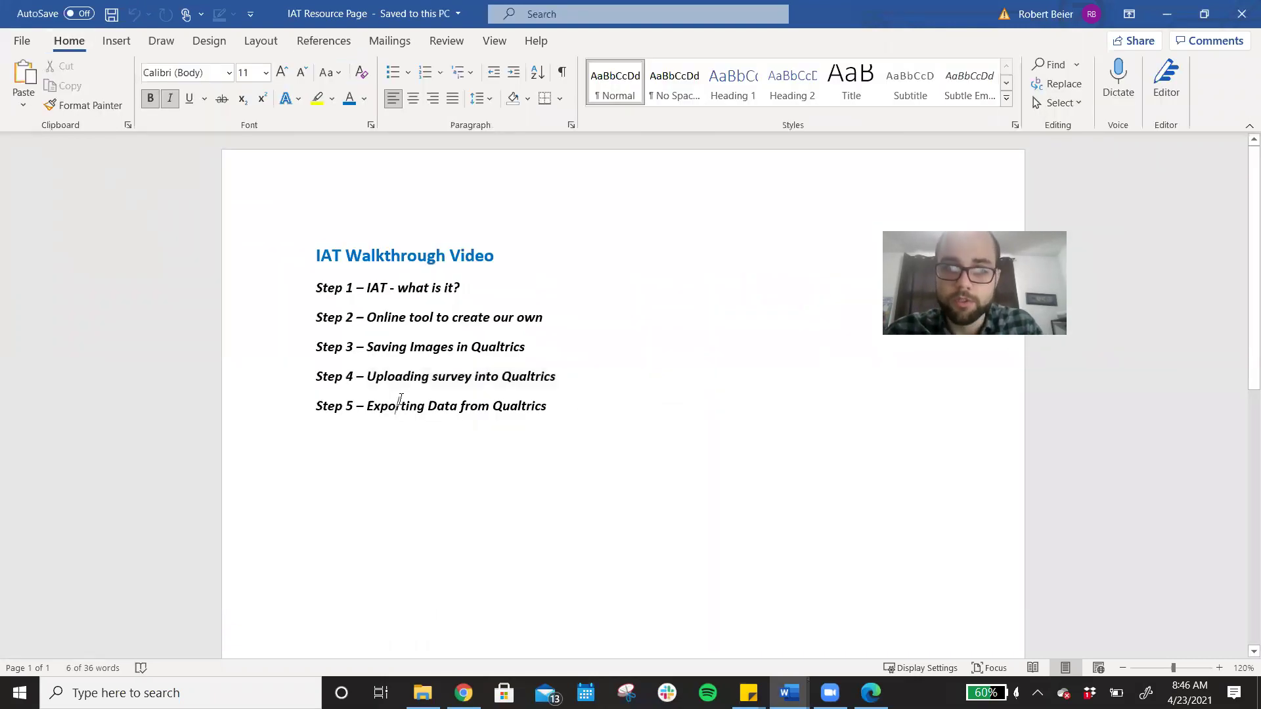
triple_click(436, 380)
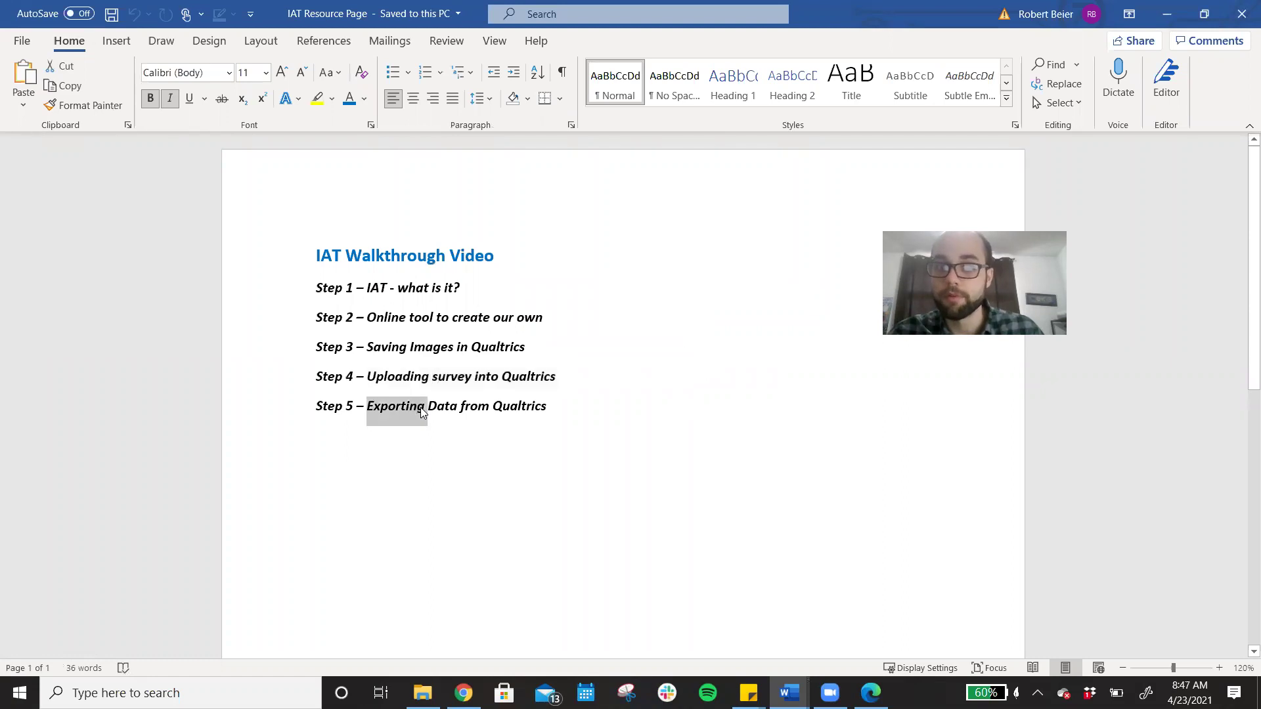
triple_click(420, 407)
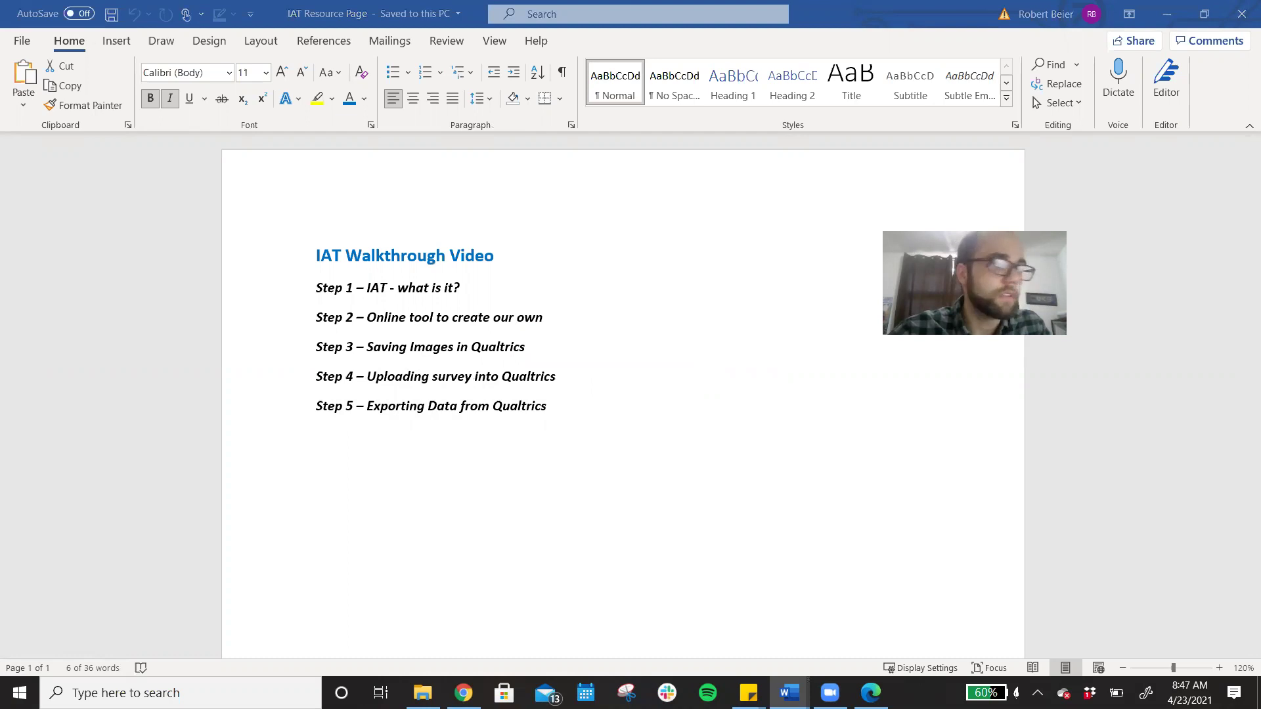
- Return to Qualtrics, go to the projects page, and open the shared survey IAT Test - Leadership (Images)
key(alt+Tab)
key(Tab)
key(Tab)
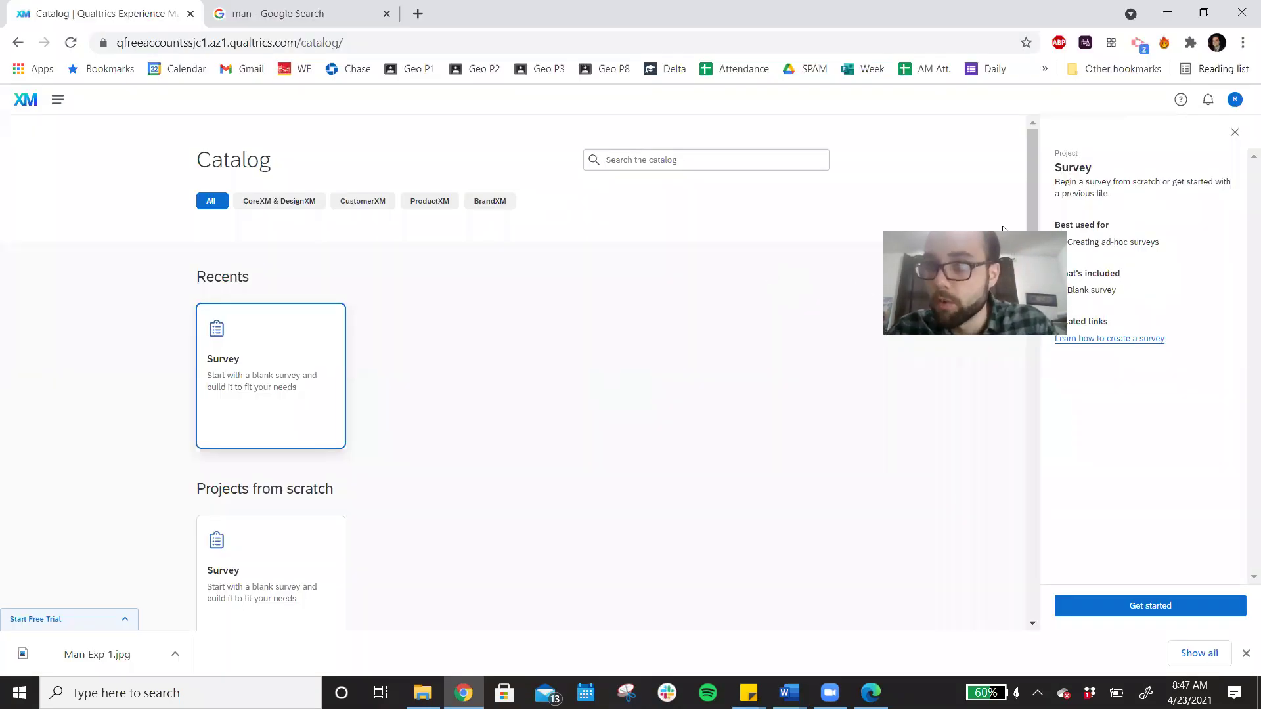
drag(1003, 228, 1116, 27)
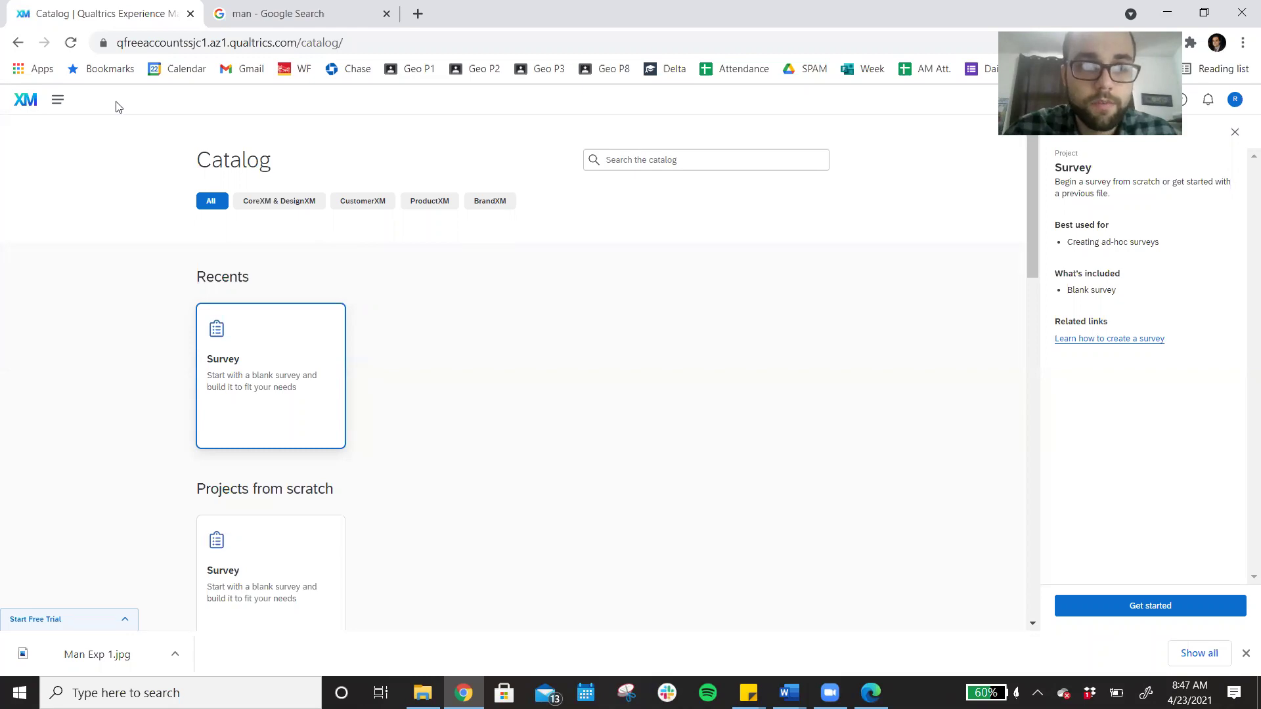
click(25, 104)
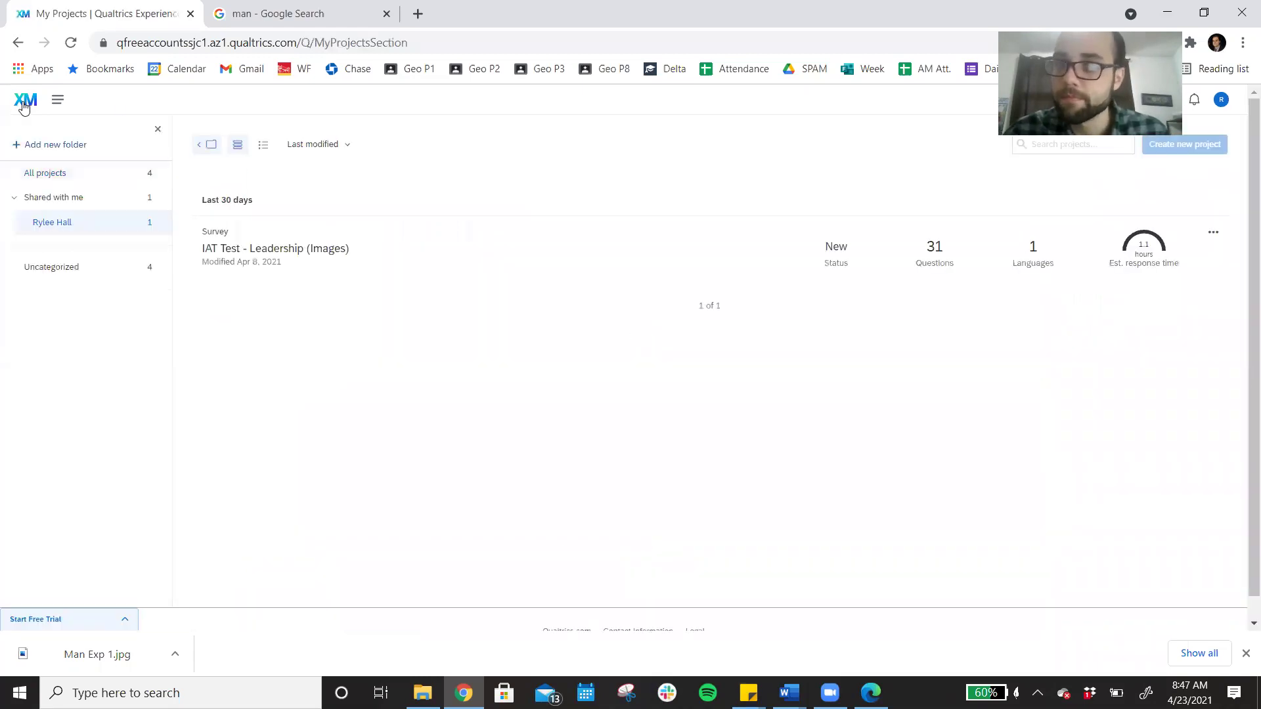
click(347, 248)
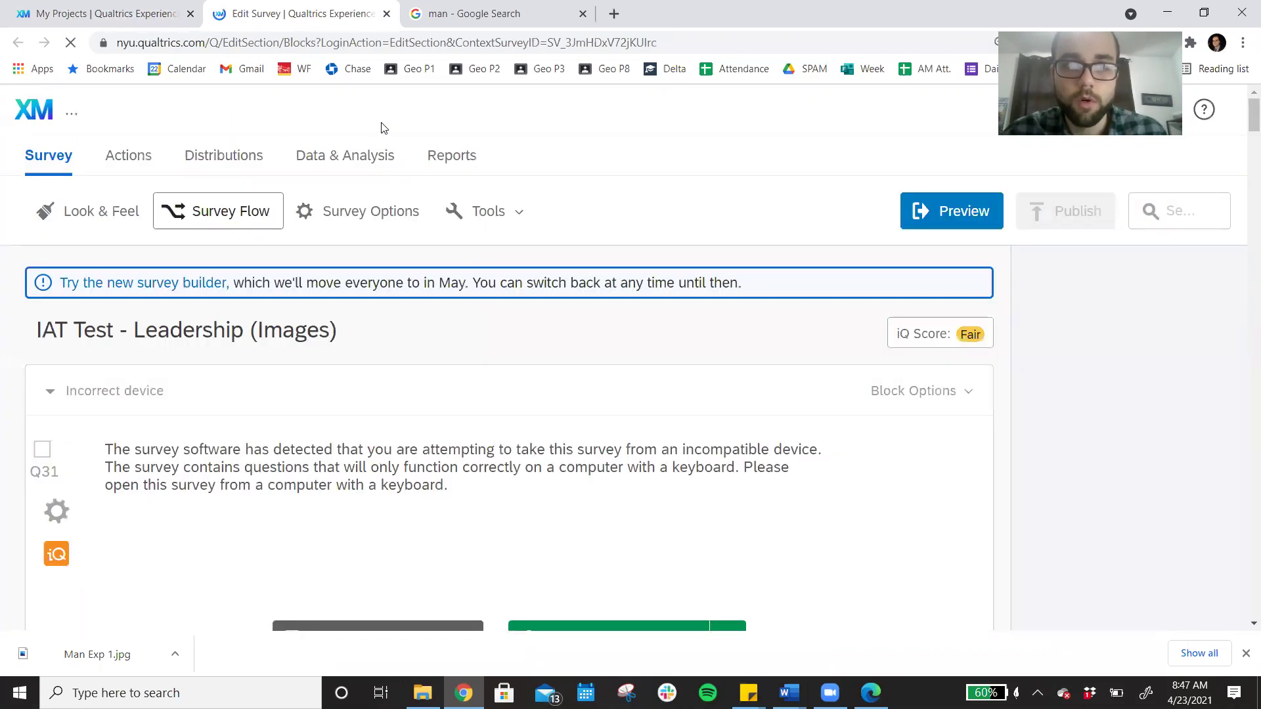
- Open the survey's Data & Analysis section and look over its recorded responses
click(341, 157)
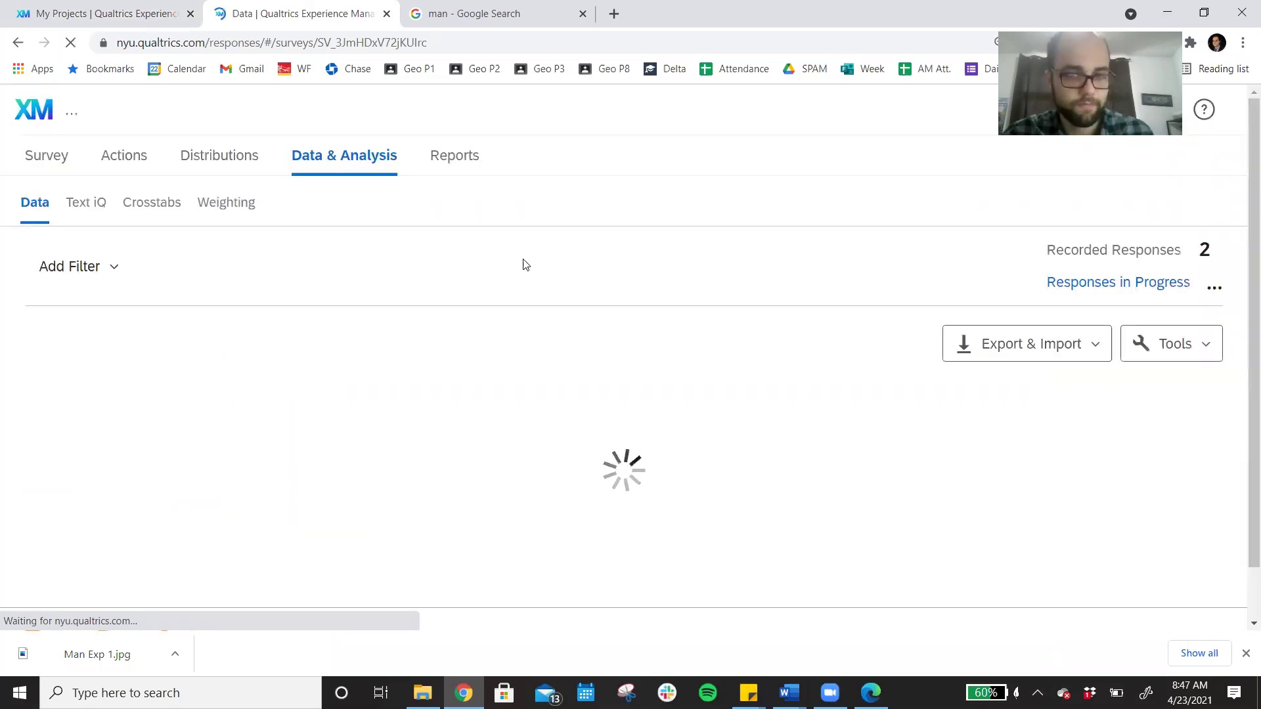
scroll(521, 253, down, 2)
scroll(520, 247, down, 1)
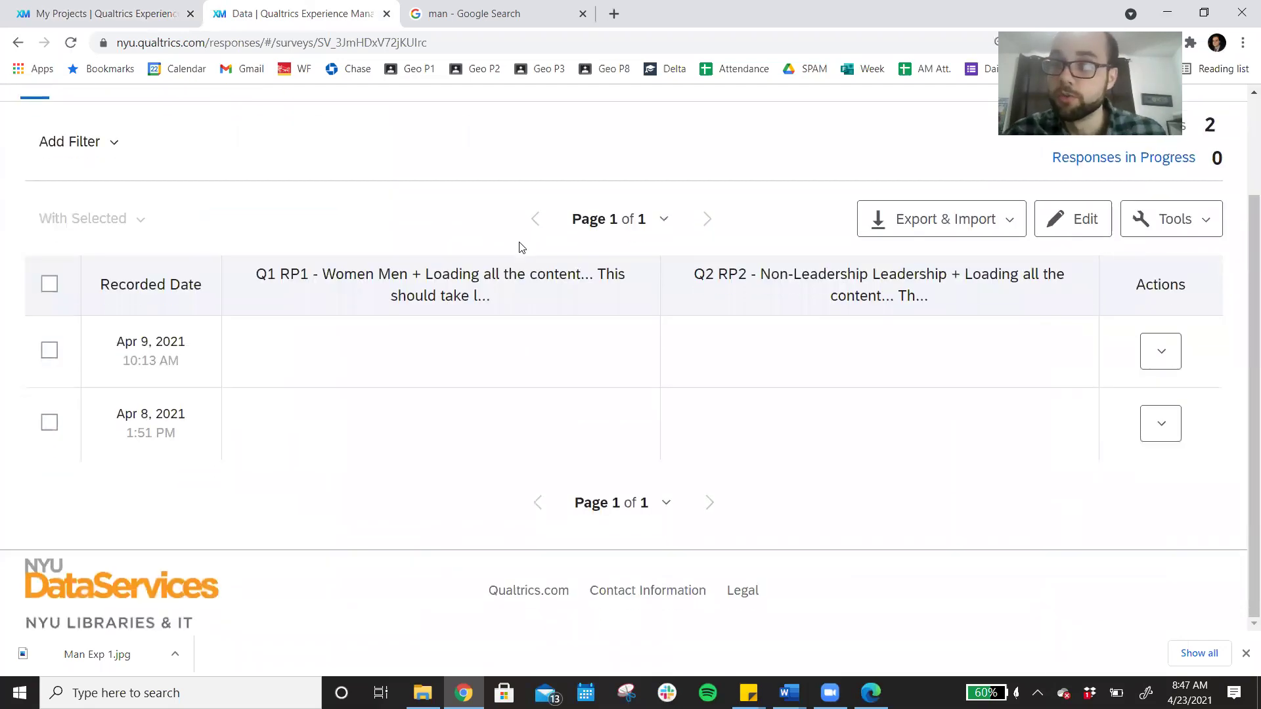
scroll(520, 247, up, 2)
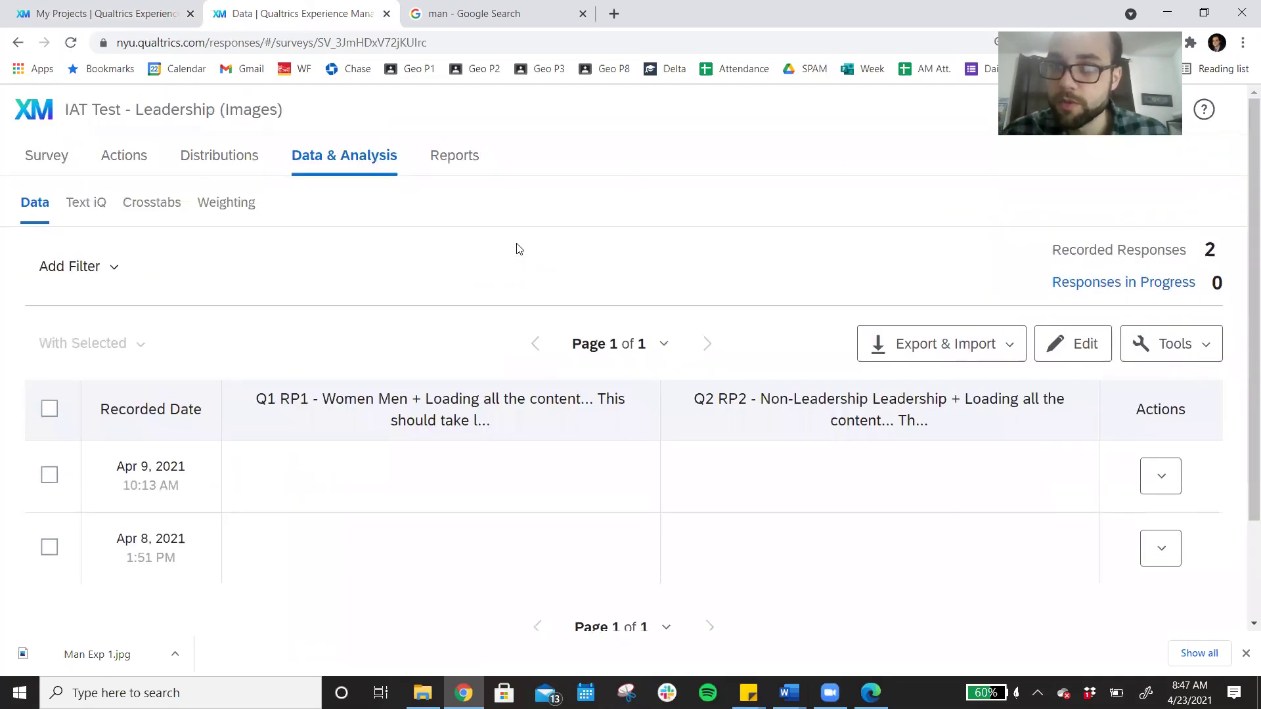
- Show the Export Data options for the responses with the CSV format, and close them without downloading
click(1005, 346)
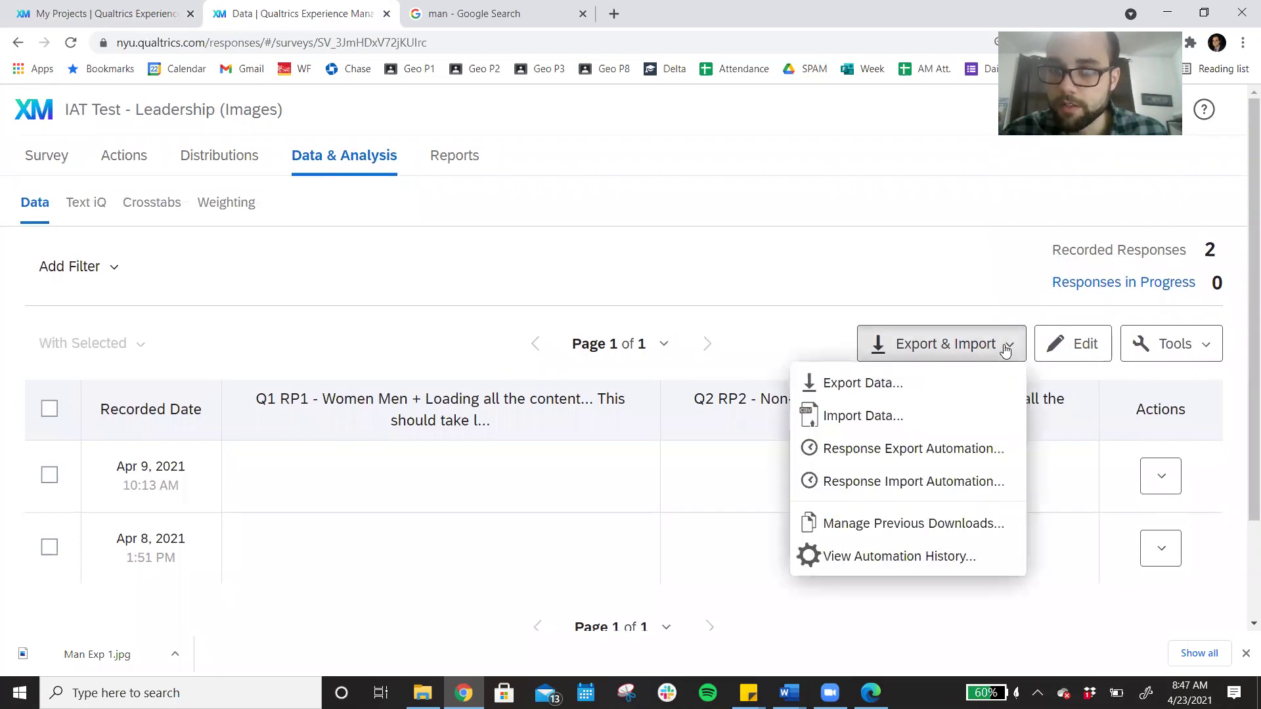
click(907, 384)
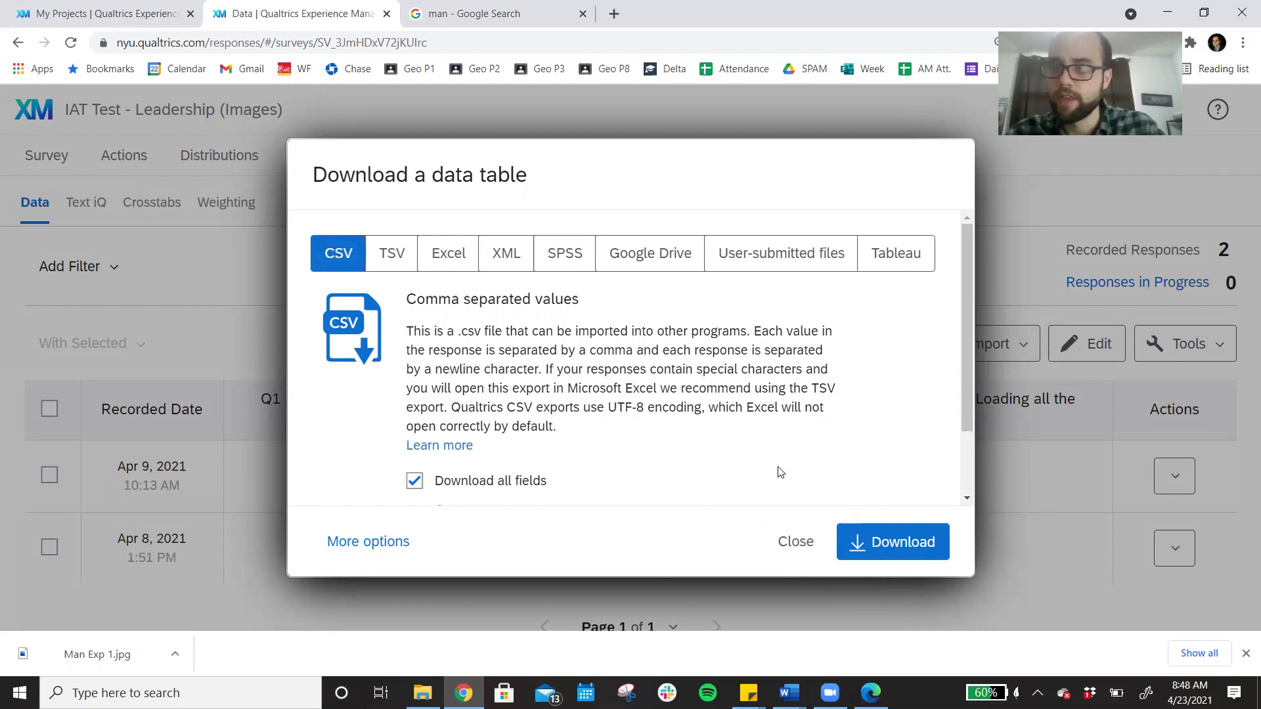
click(790, 543)
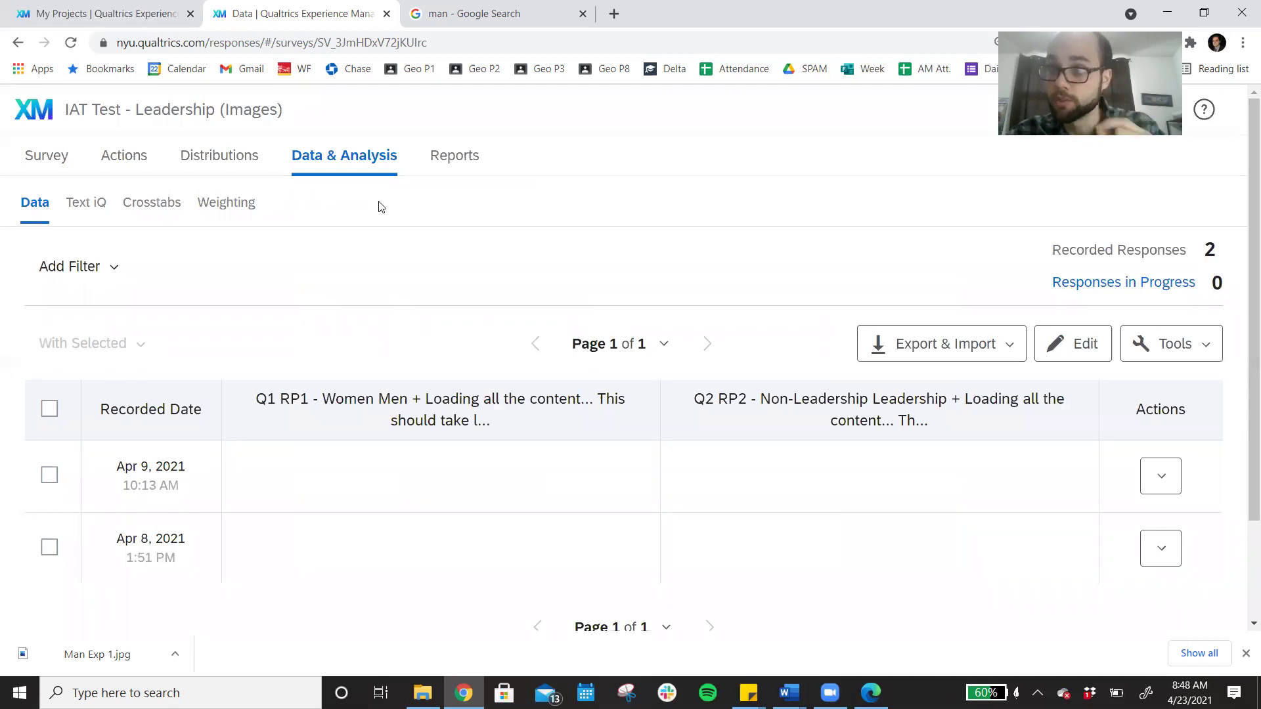
- Switch to the IAT Resource Links document in Word and highlight the line "Guide – Data Analysis"
key(alt+Tab)
key(alt+Tab)
key(alt+Tab)
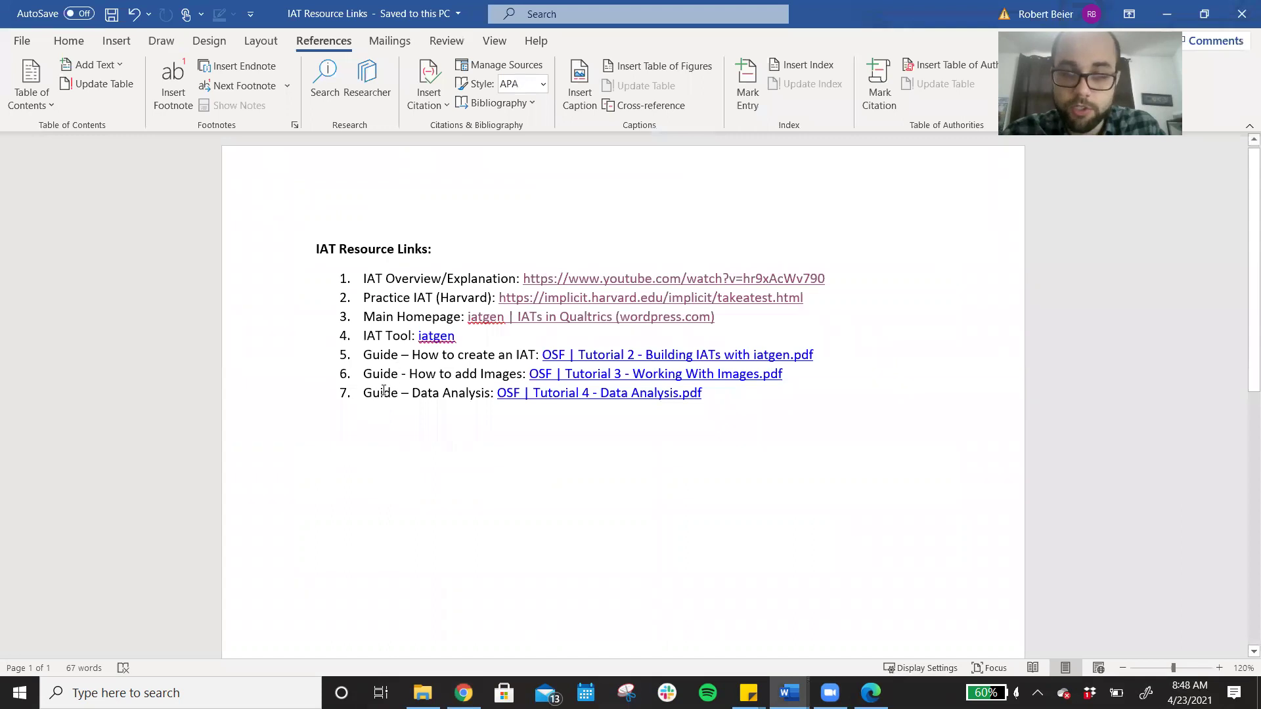
triple_click(383, 392)
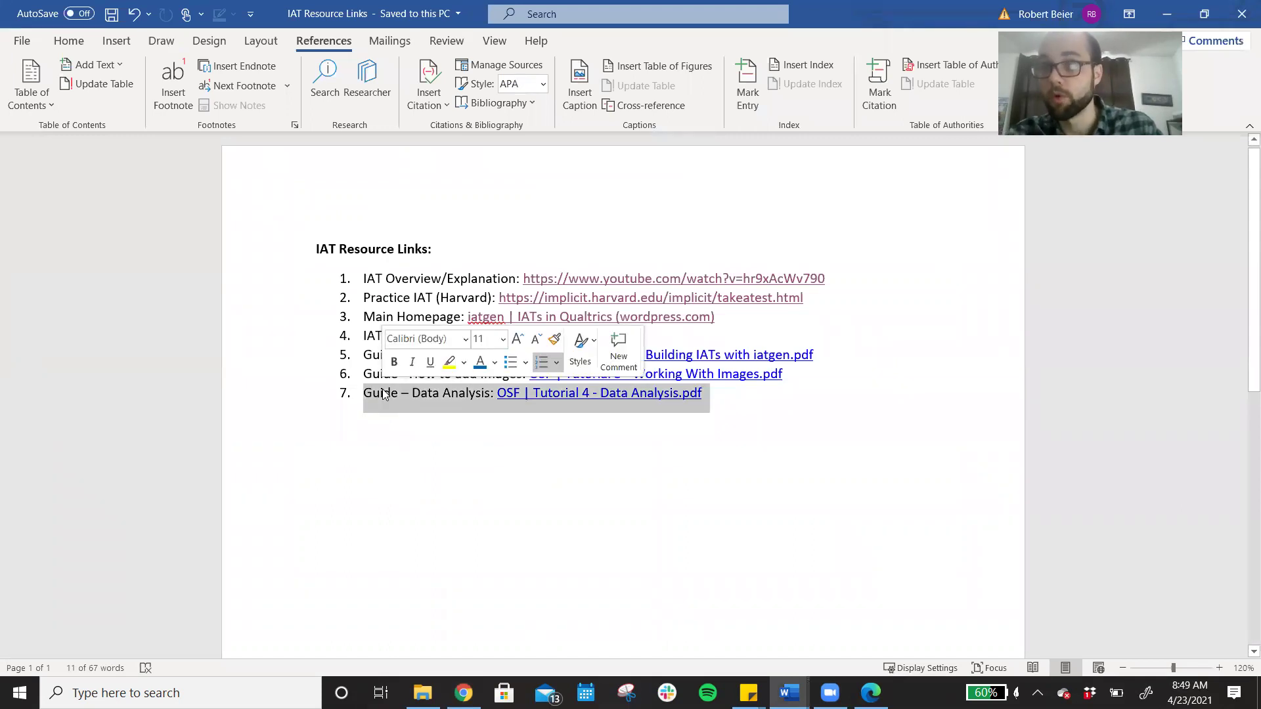
- Switch to iatgen in Edge, dismiss its open message, and show the Analyze IAT section
key(alt+Tab)
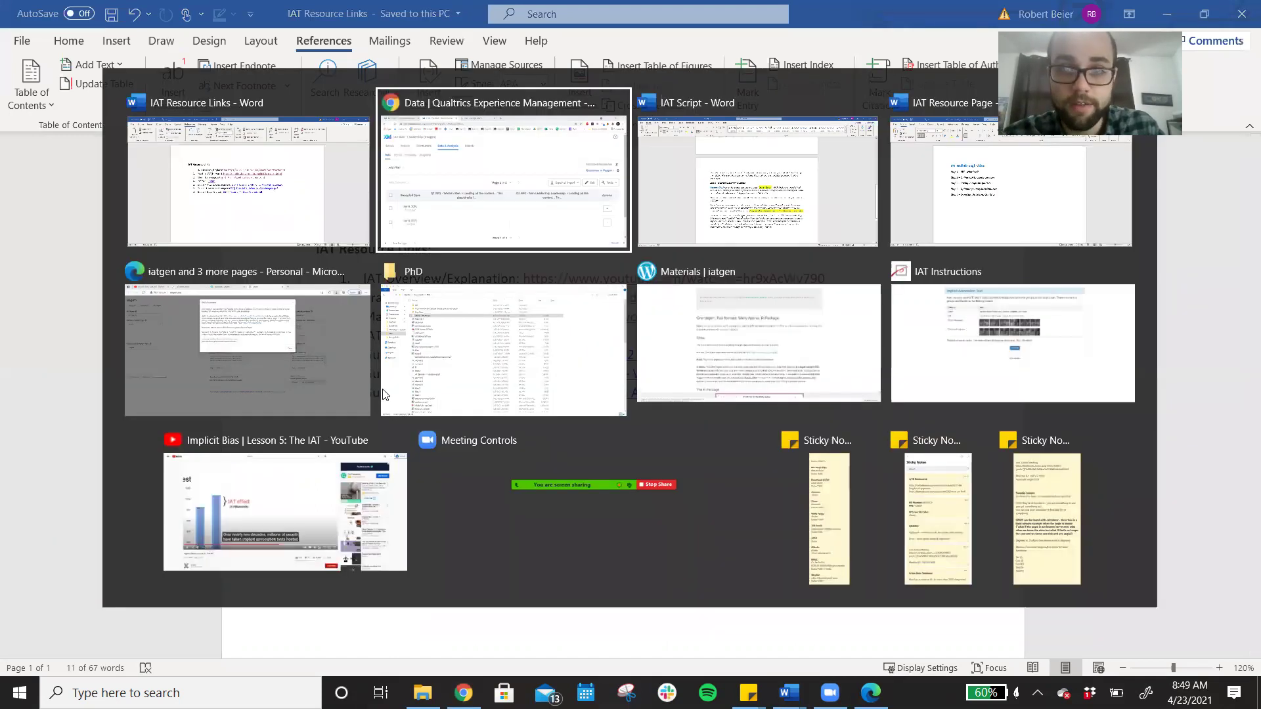
key(alt+Tab)
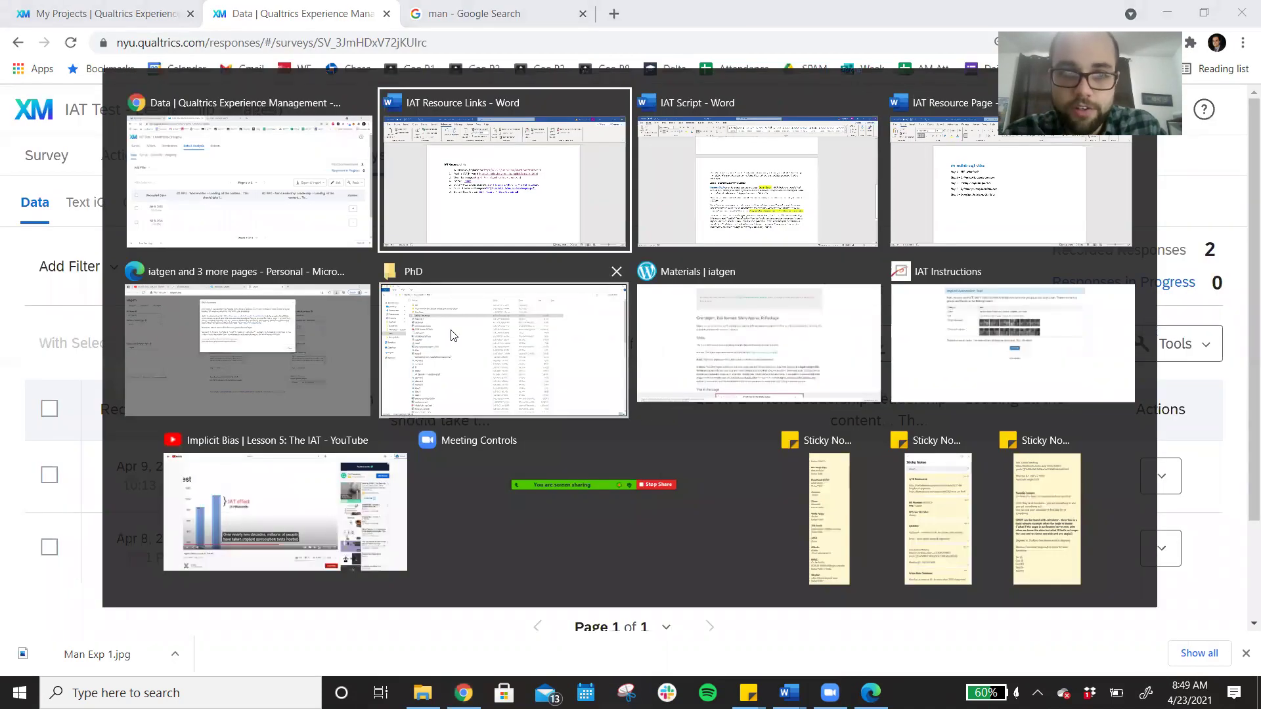
click(281, 364)
click(837, 331)
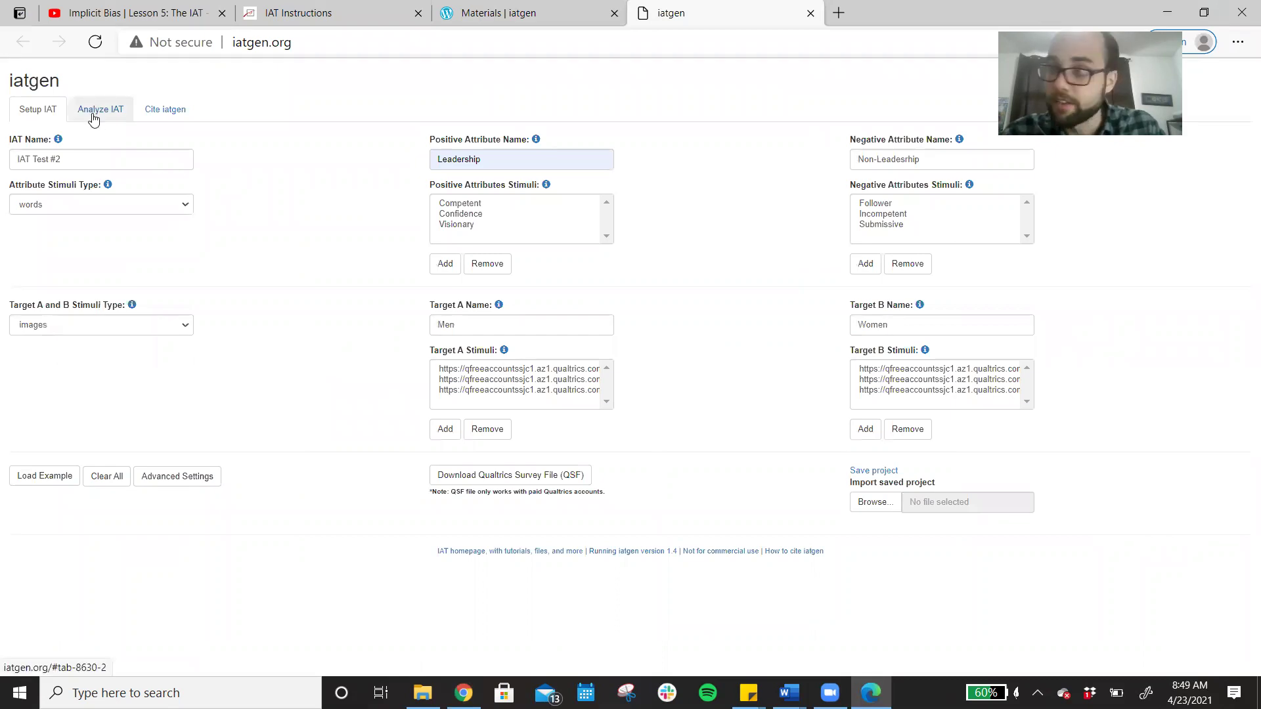
click(98, 117)
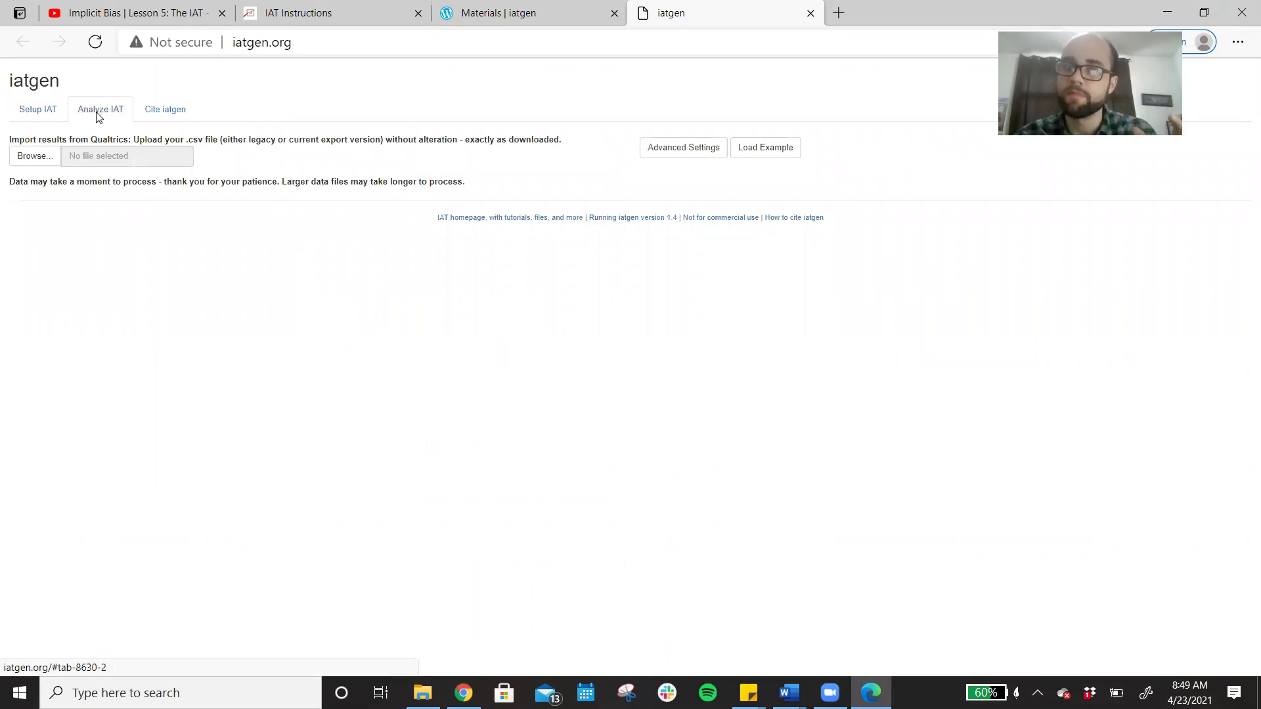
- Import the Qualtrics results file IAT Test - Leadership (Images) dated April 11 for analysis
click(34, 157)
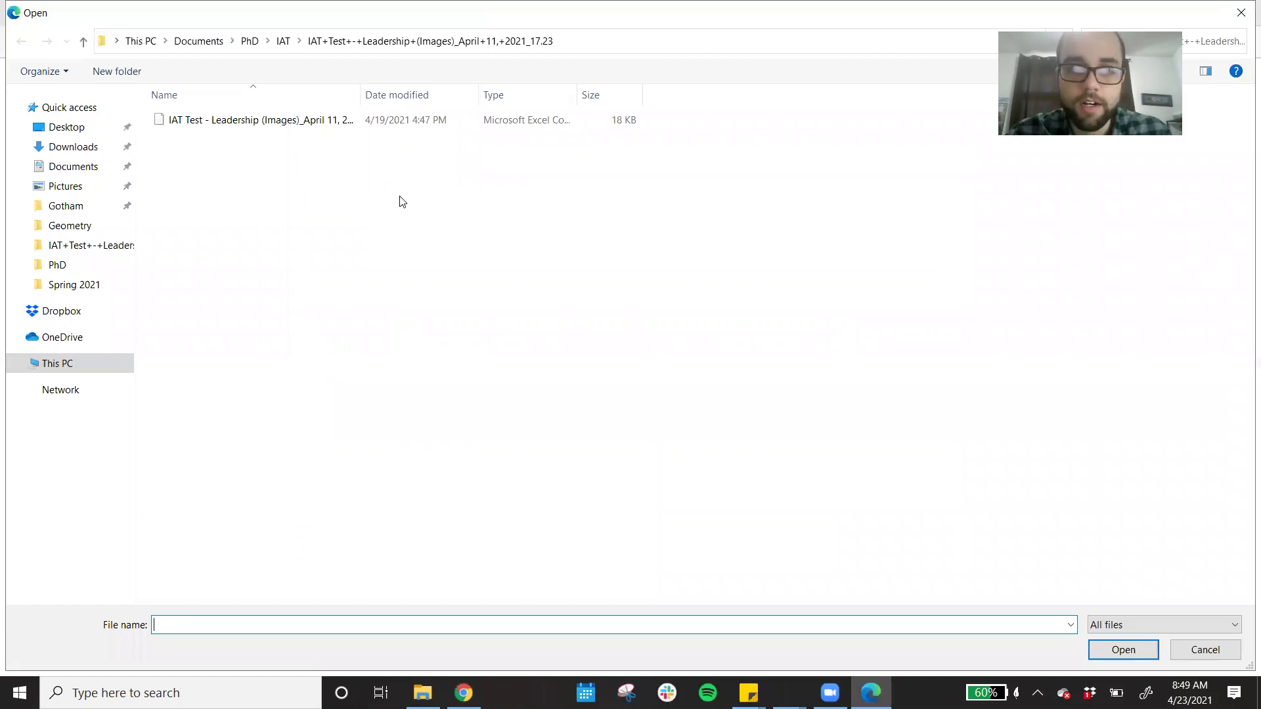
click(263, 127)
click(1110, 648)
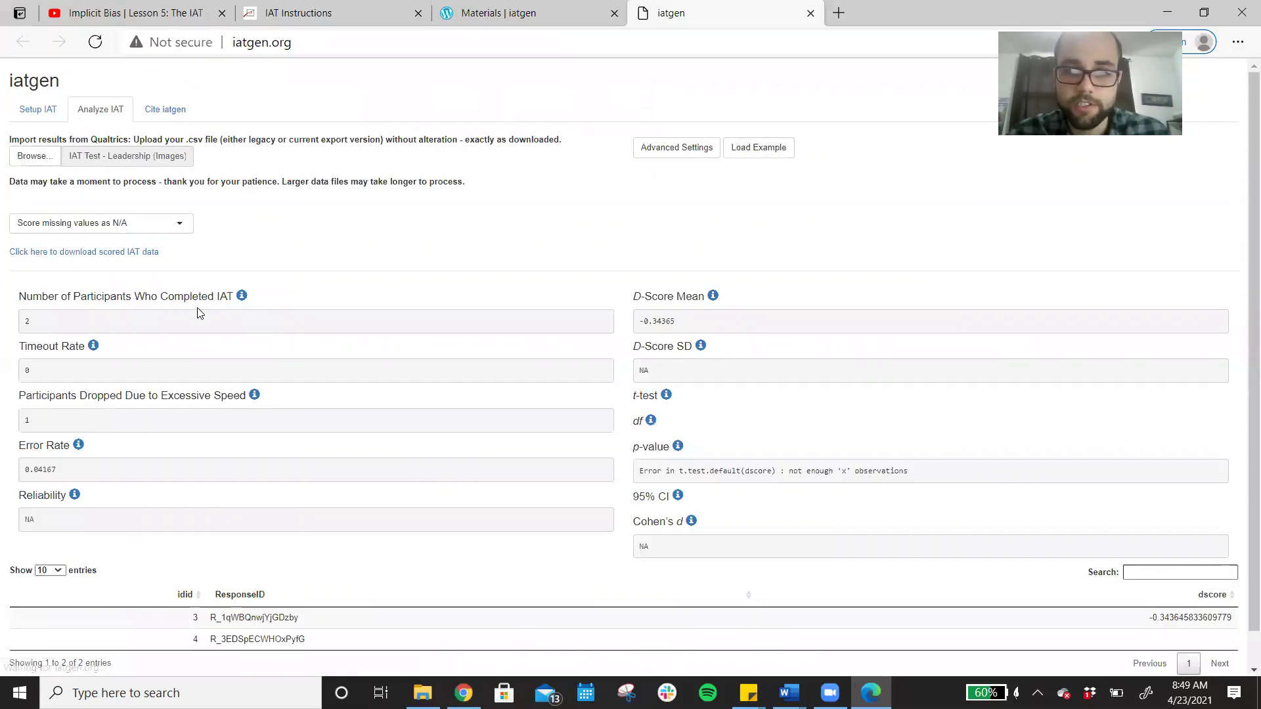
- Show the scoring options for missing values and close them, keeping "Score missing values as N/A"
scroll(431, 184, down, 1)
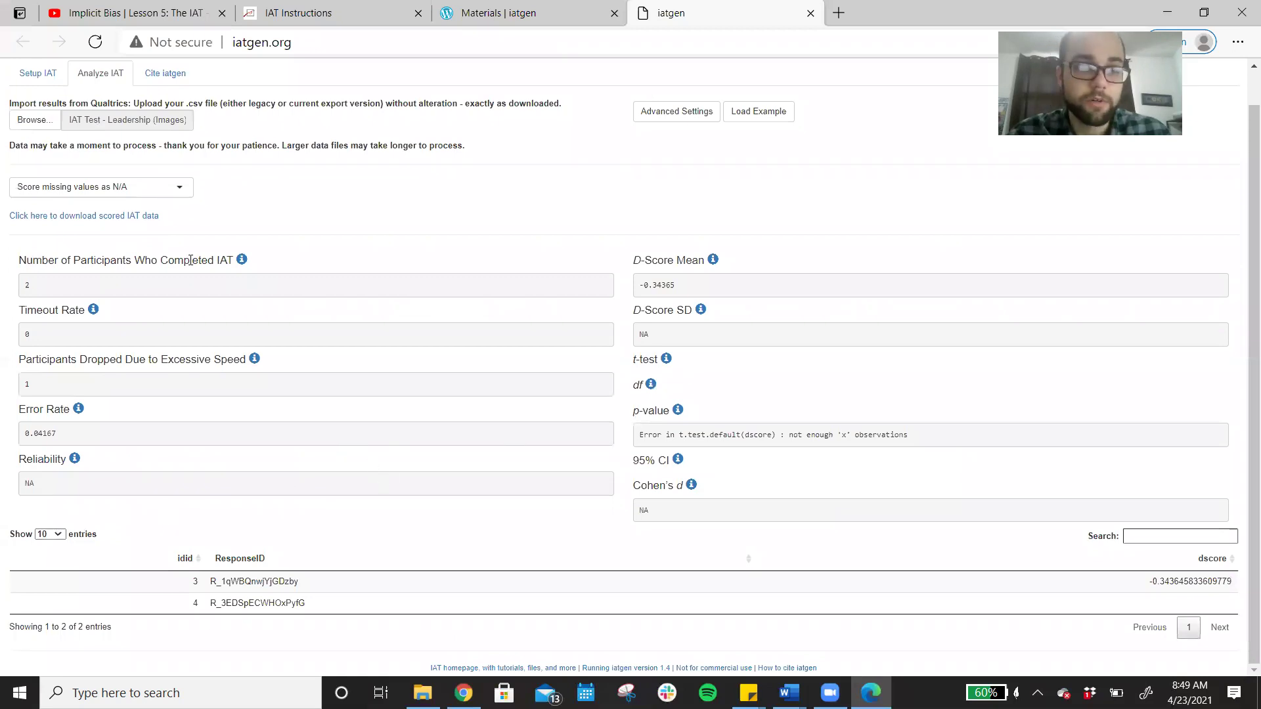
click(147, 192)
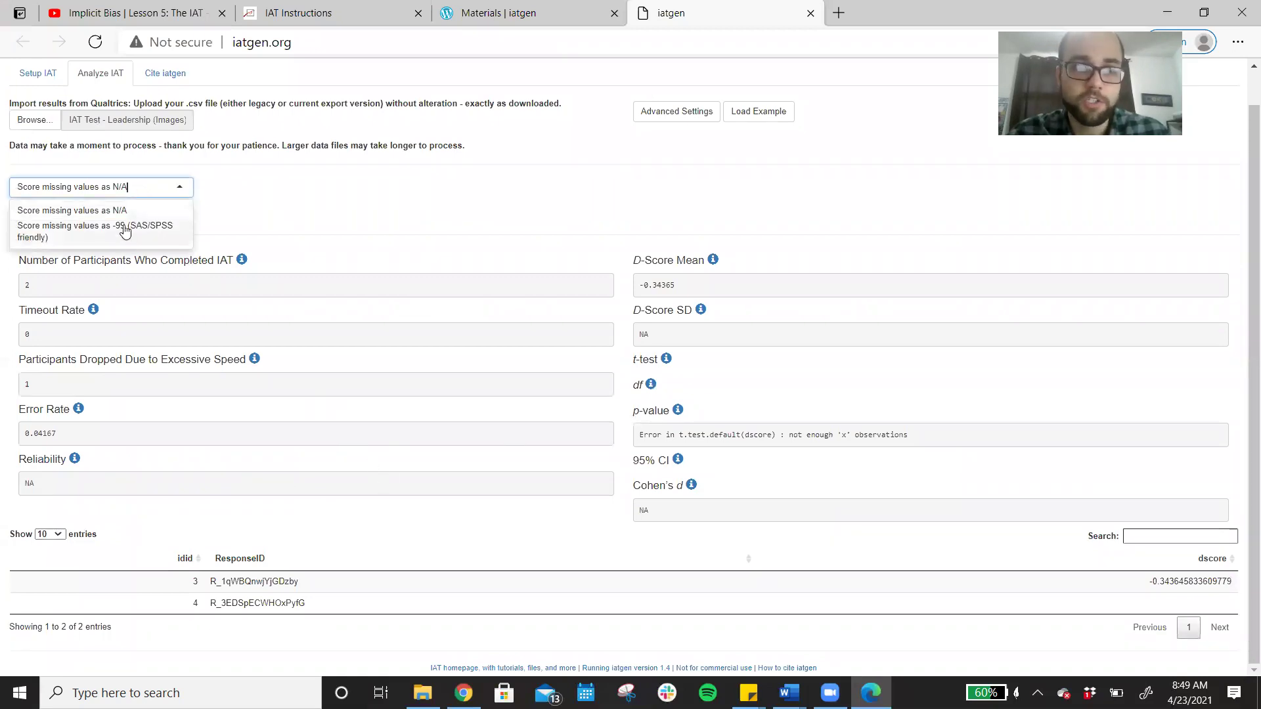
click(231, 176)
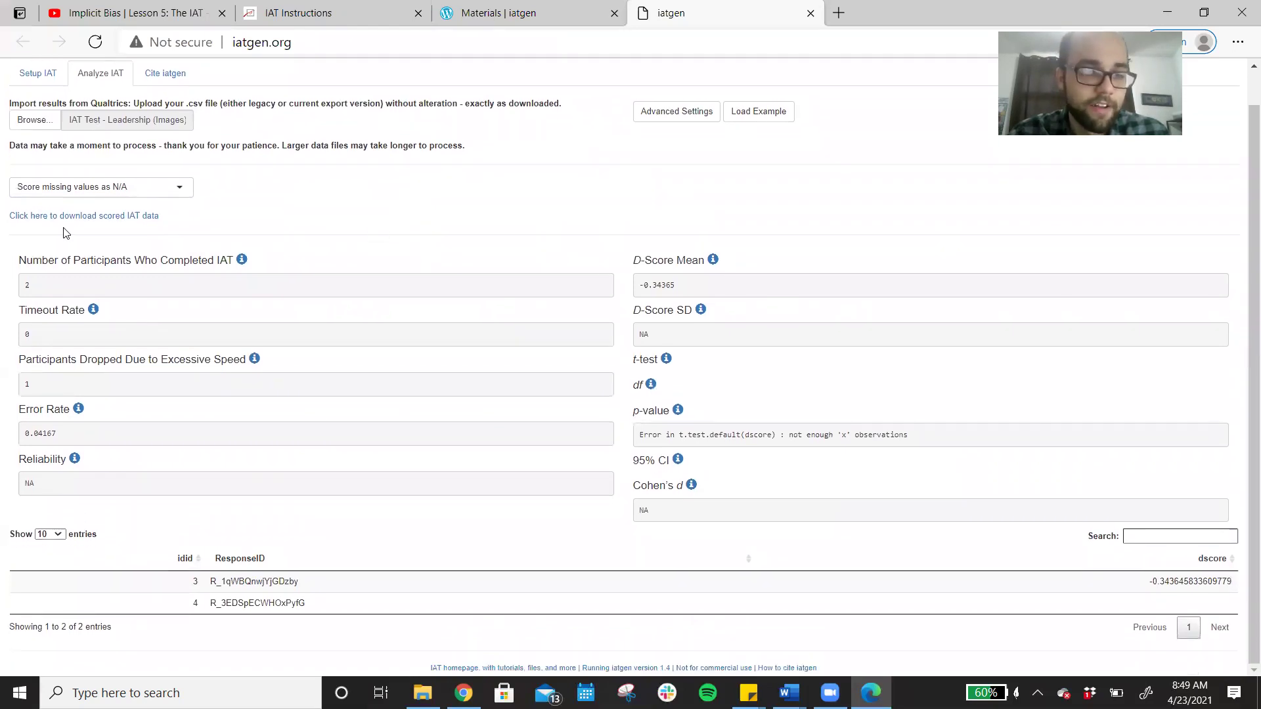
- Examine the number of participants who completed the IAT and the timeout rate, and show the explanation of Timeout Rate
drag(30, 261, 186, 262)
click(186, 263)
double_click(27, 334)
click(32, 339)
mouse_move(94, 310)
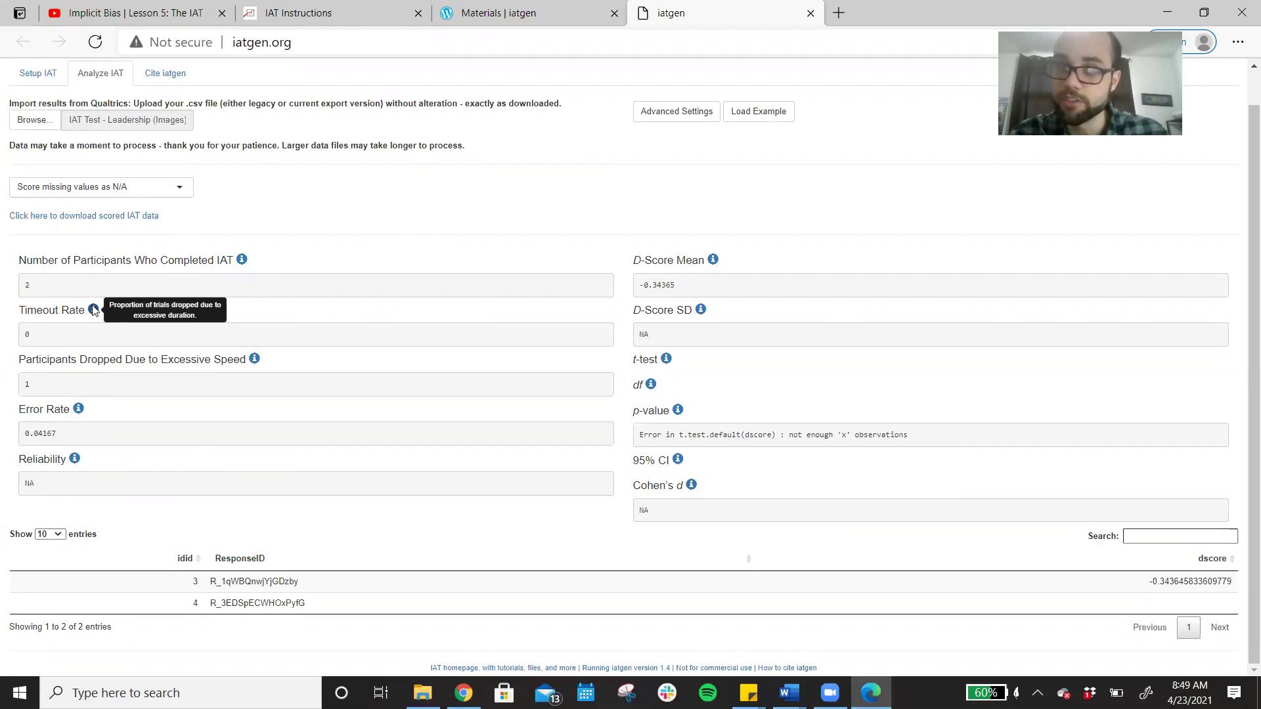
- Review the Timeout Pause (ms) value under "Drop trial with excessive time" in Advanced Settings, and close the settings
scroll(287, 296, up, 1)
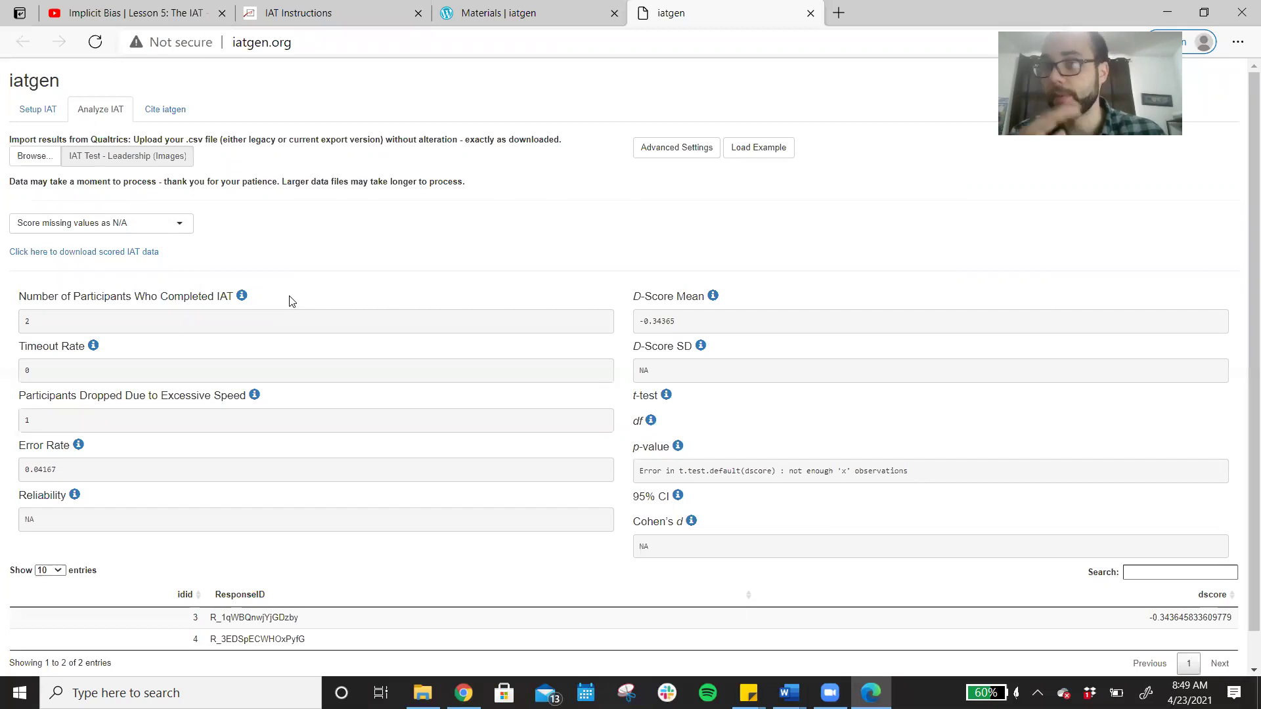
click(695, 148)
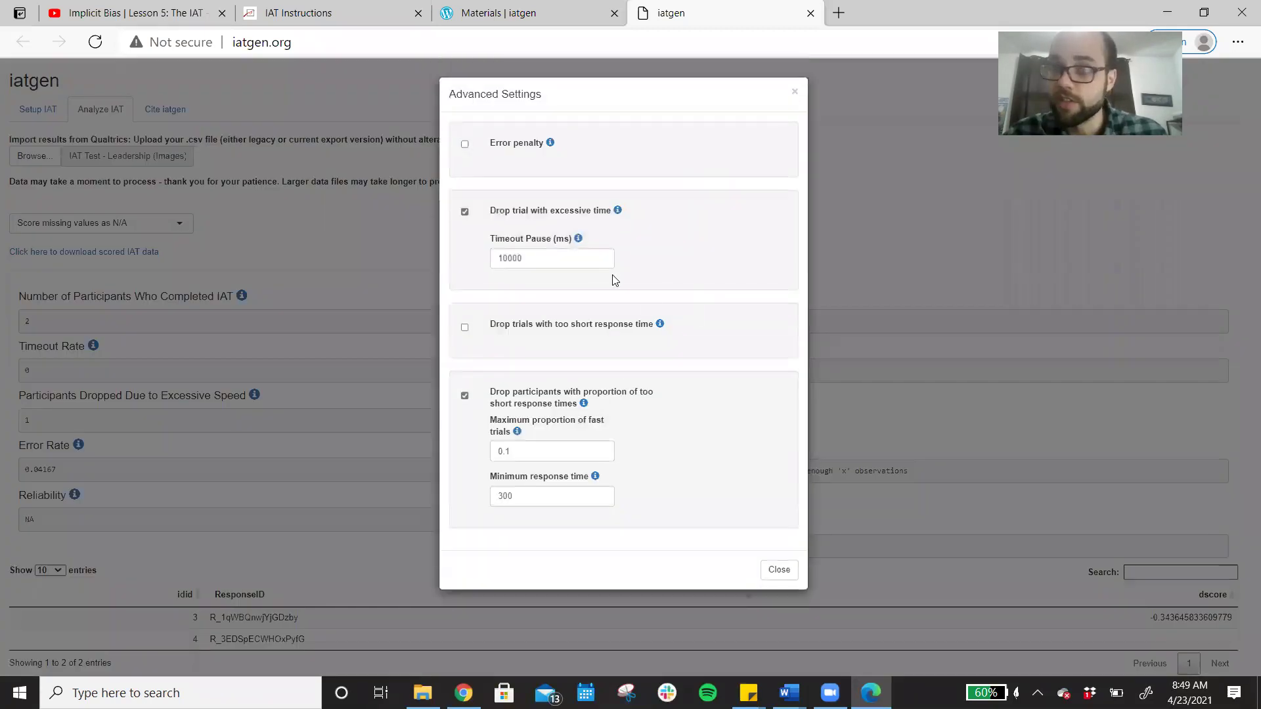
double_click(513, 258)
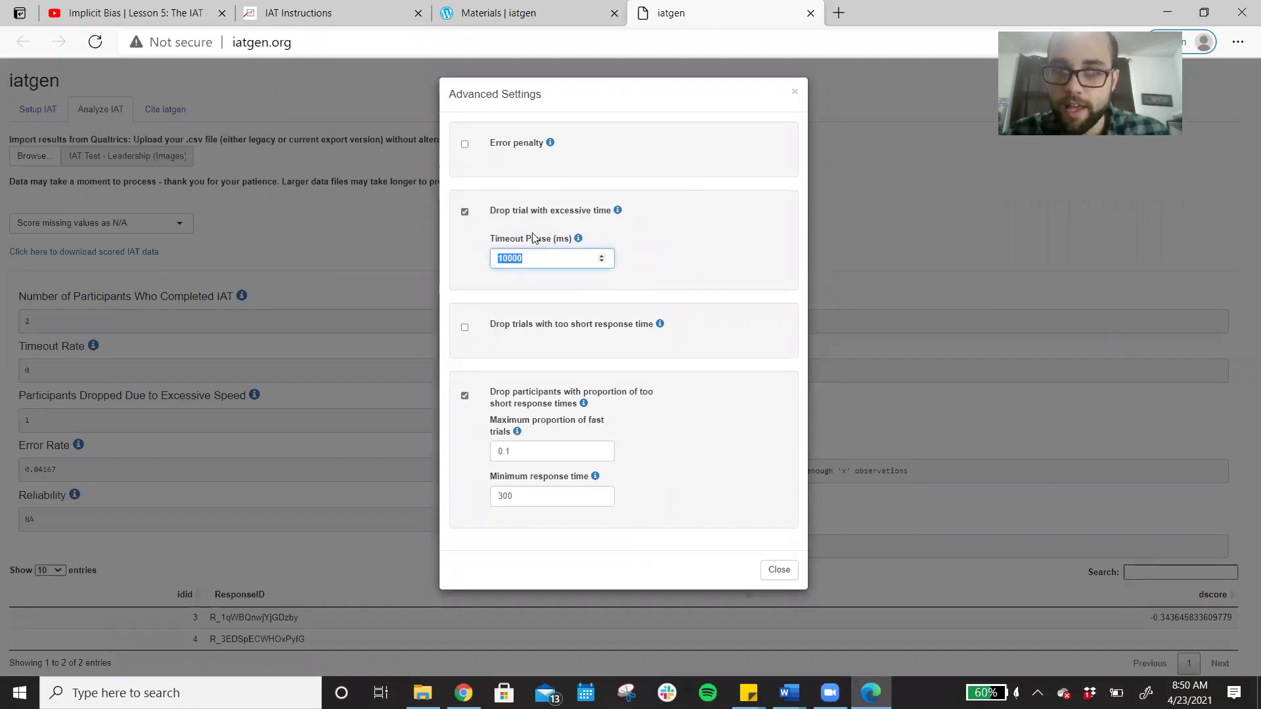
click(793, 570)
- Highlight "Participants Dropped Due to Excessive Speed" in the results and review the matching short response time criteria in Advanced Settings
drag(35, 396, 233, 395)
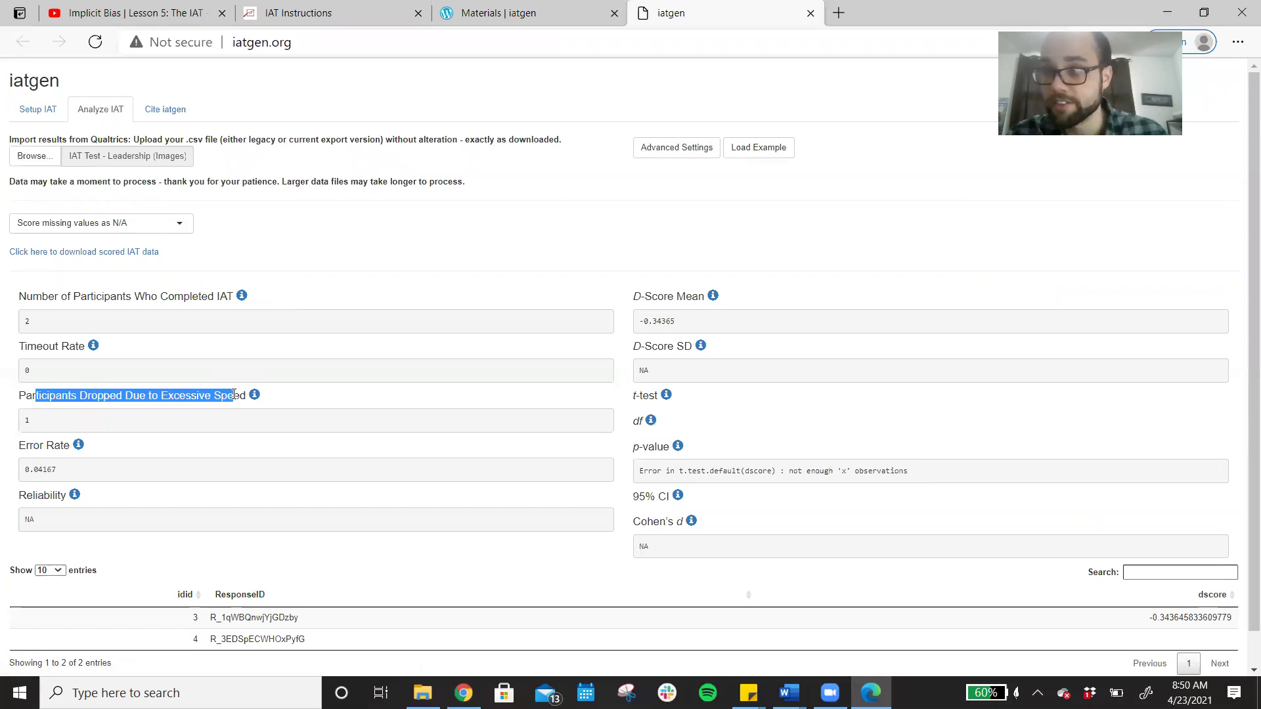
click(233, 395)
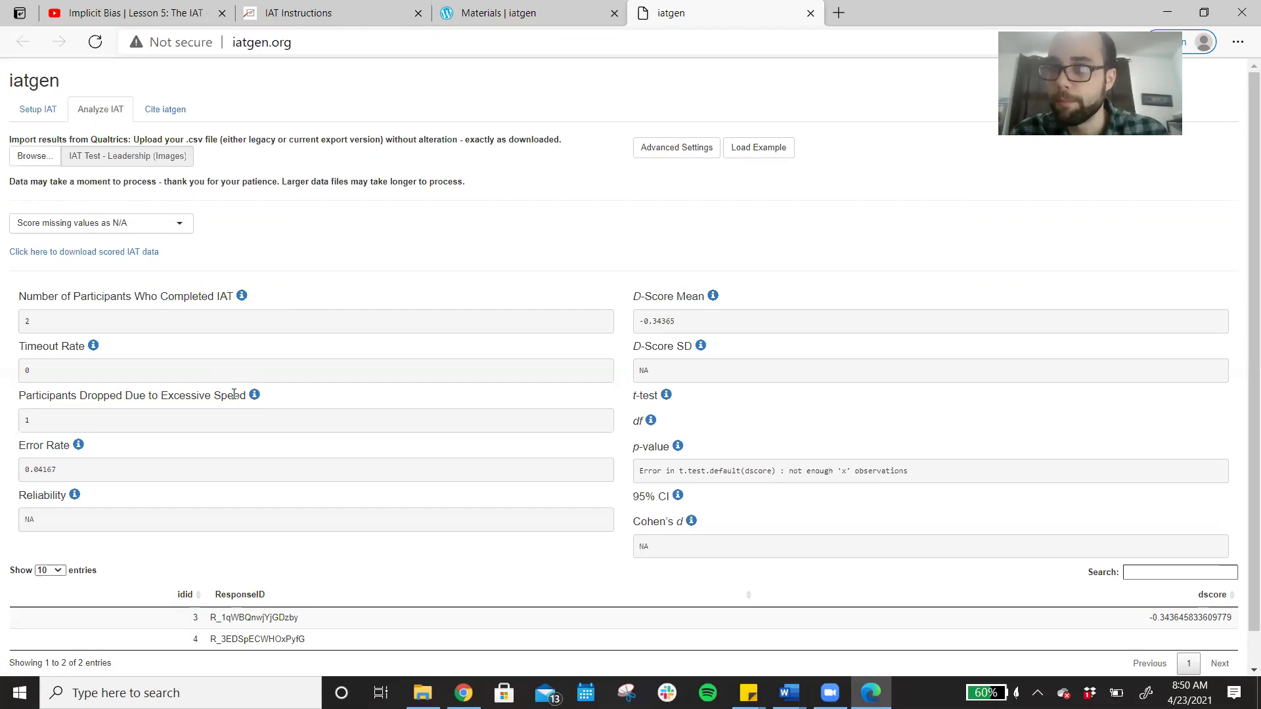
click(689, 147)
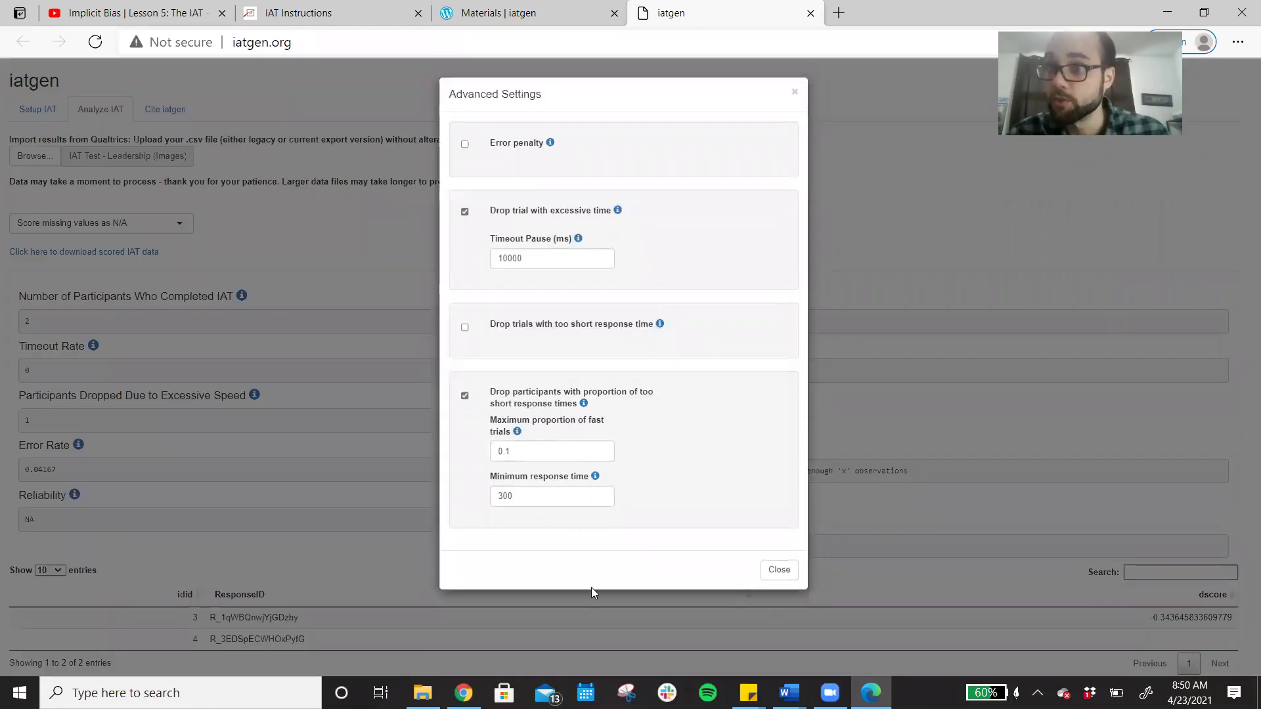
click(775, 571)
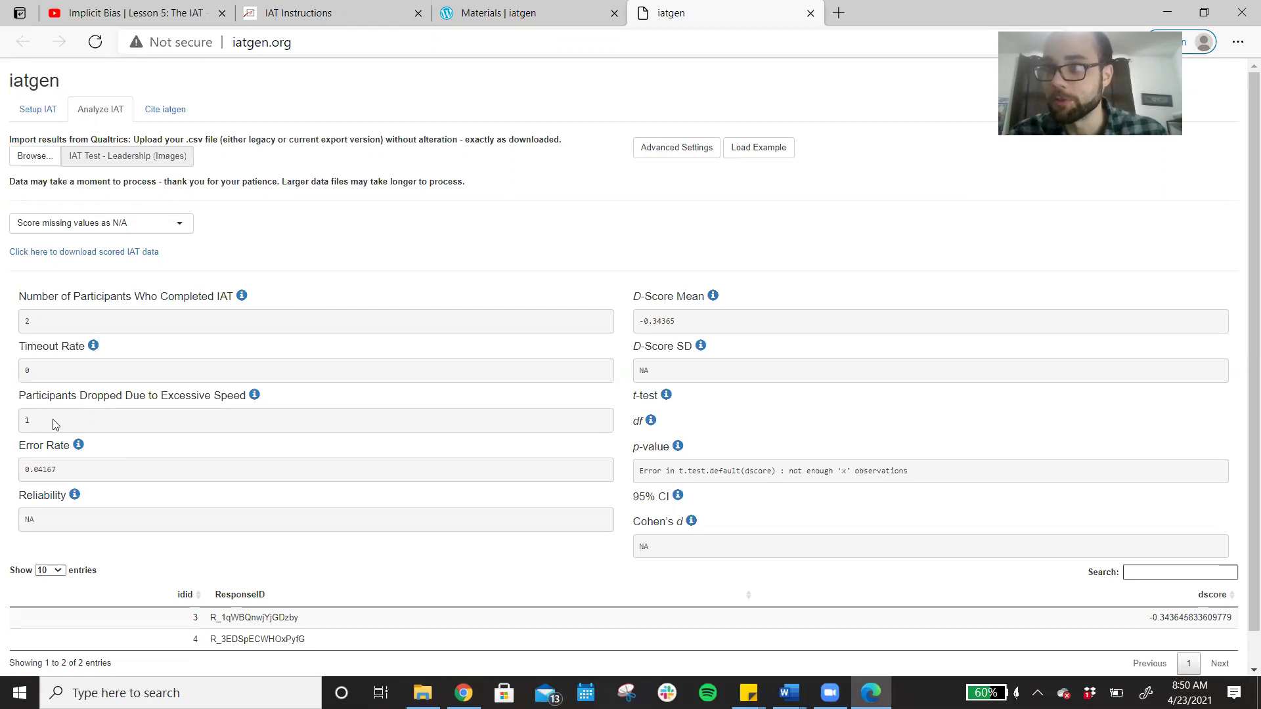
- Examine the error rate in the results and review the Error penalty option in Advanced Settings, leaving it unchanged
scroll(55, 425, down, 1)
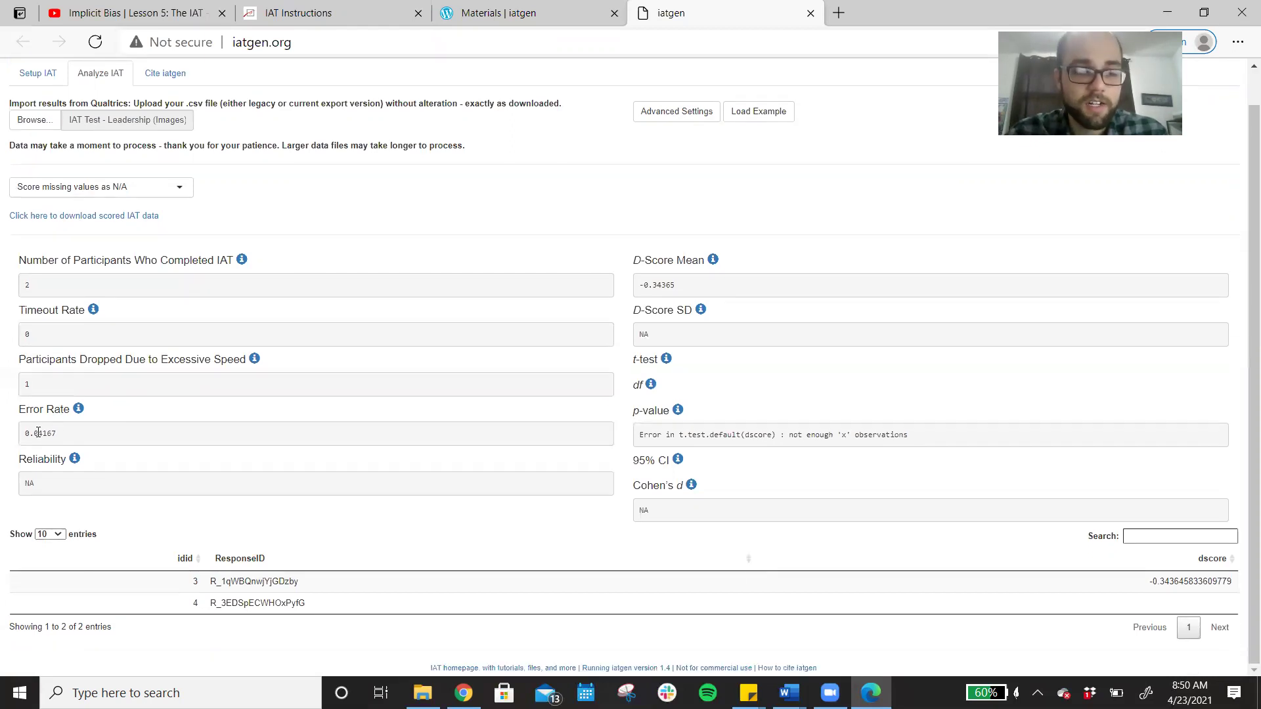
drag(26, 438, 58, 437)
click(59, 438)
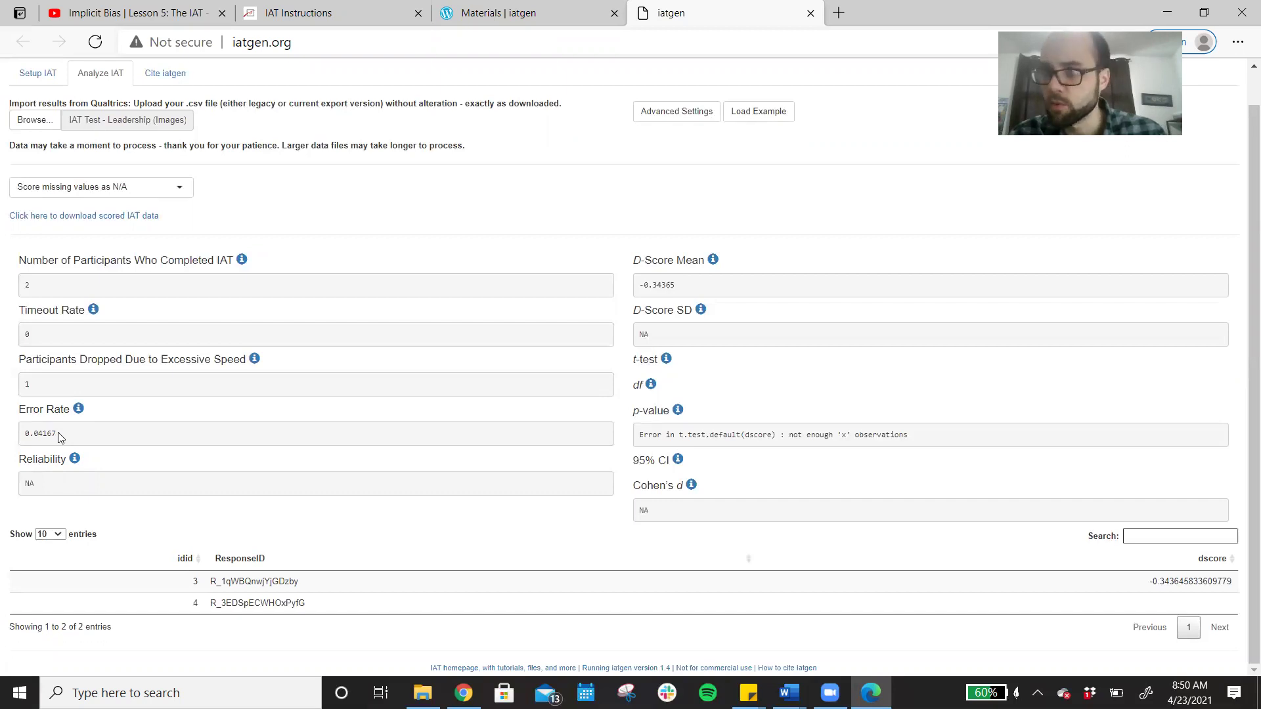
scroll(328, 407, up, 1)
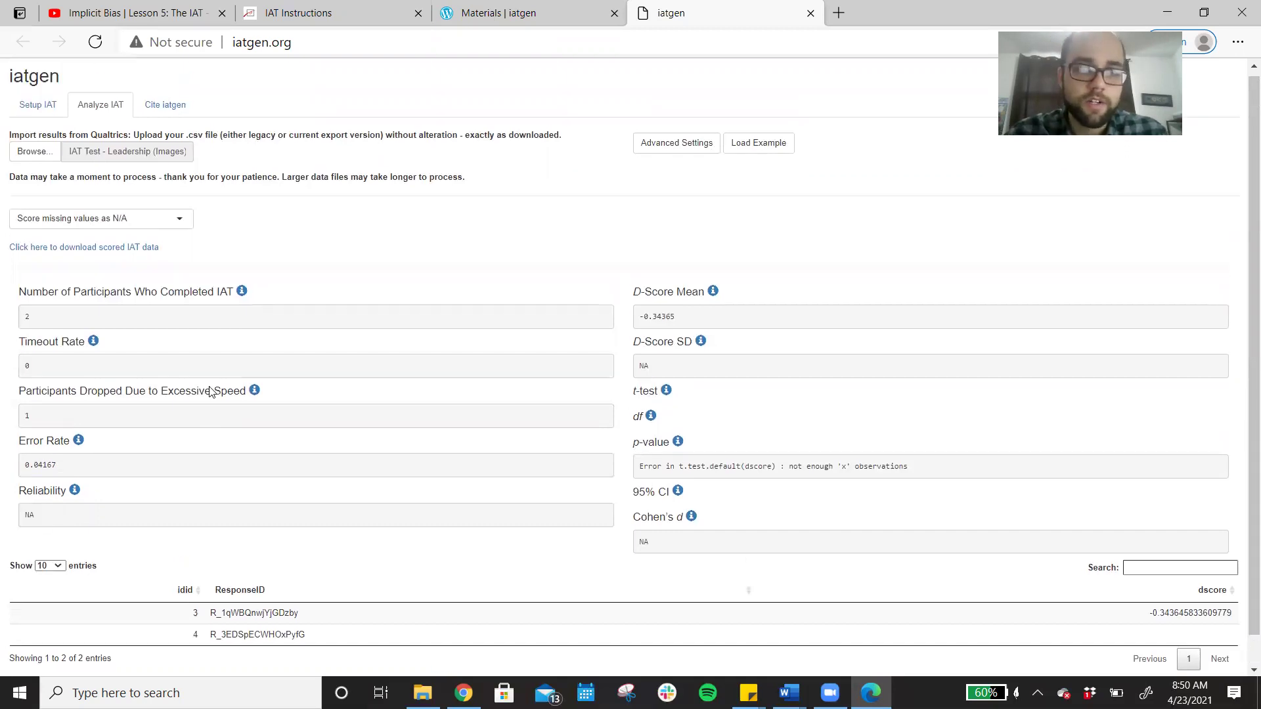
click(676, 111)
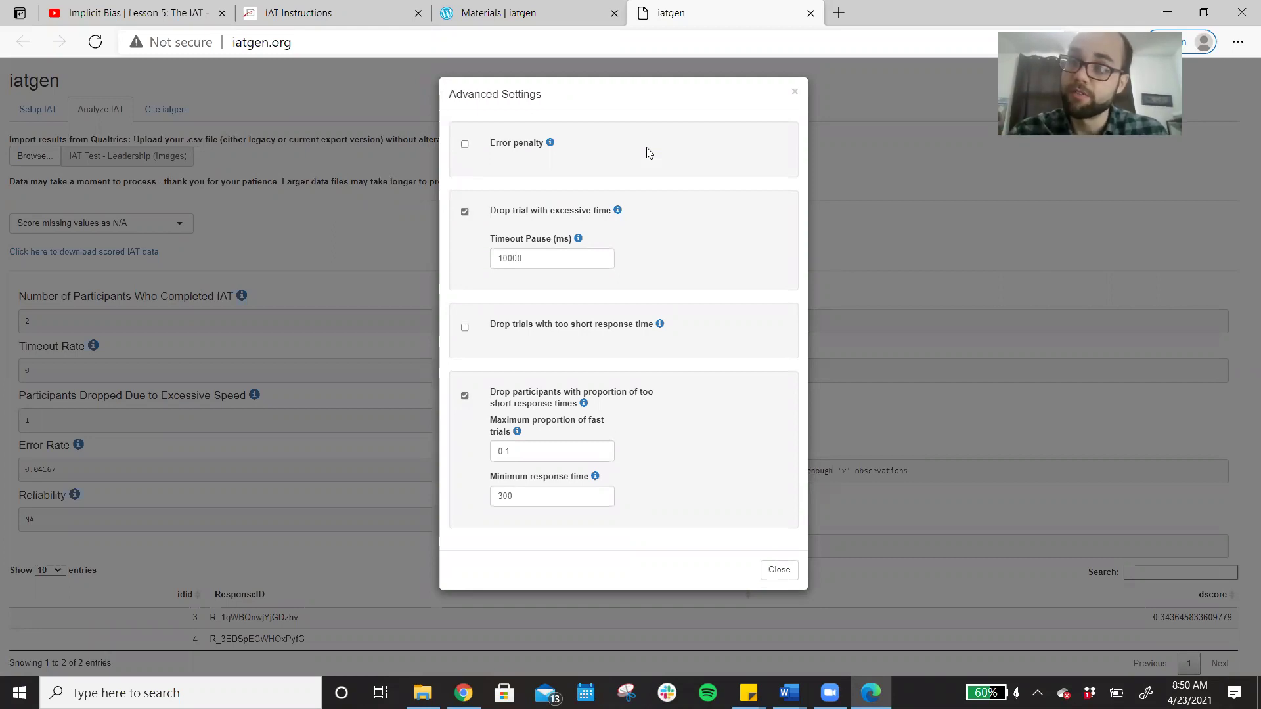
click(779, 570)
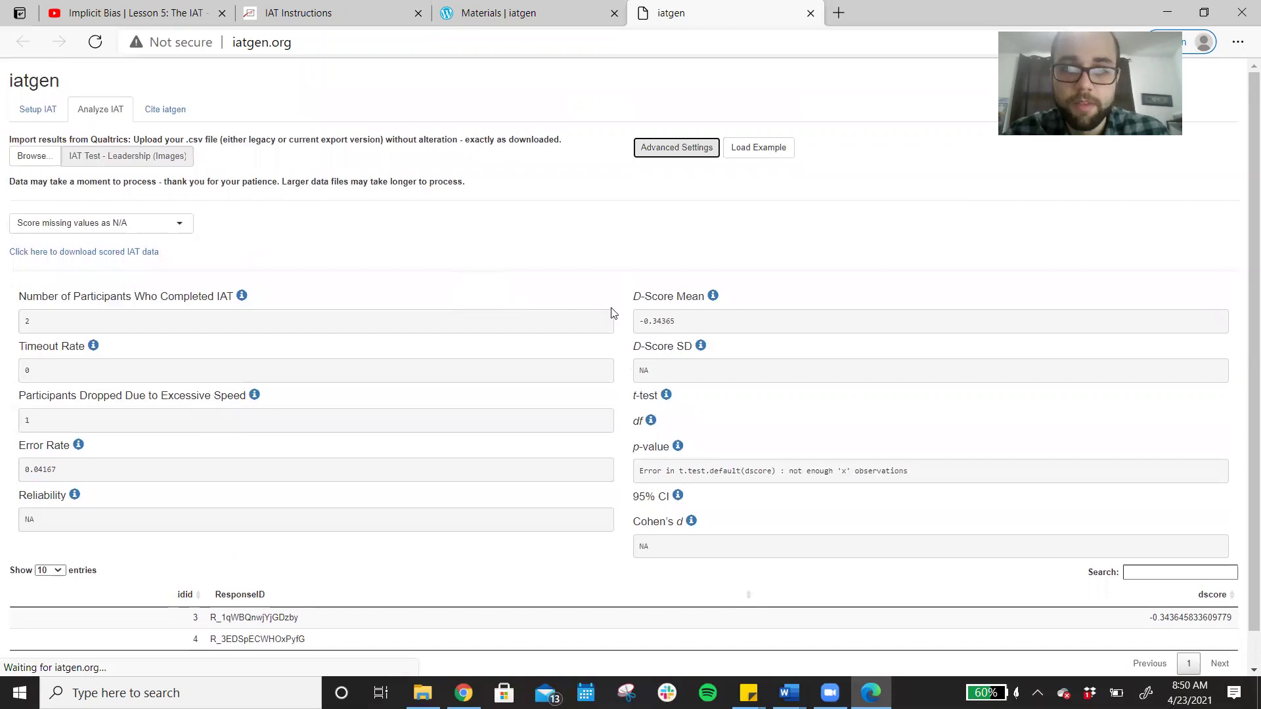
- Examine the D-Score Mean and D-Score SD results, highlighting their labels, and compare them with the individual dscore entries in the table
drag(631, 296, 709, 297)
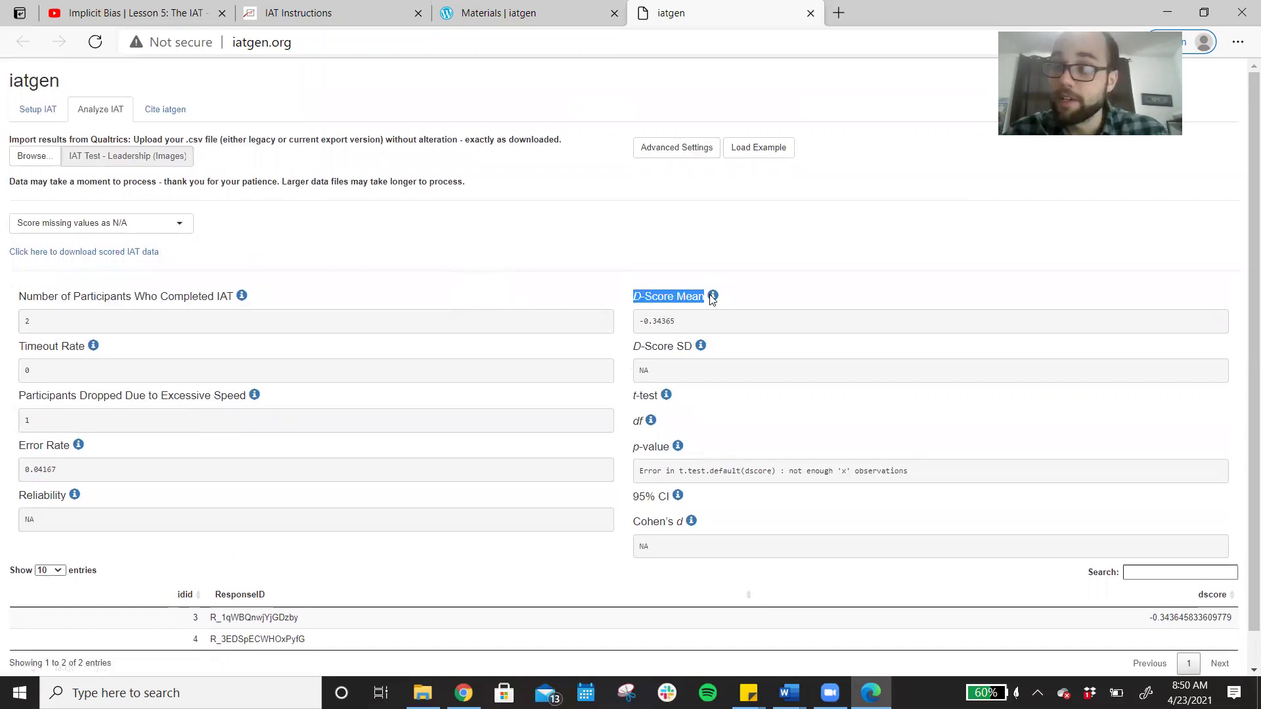
click(943, 284)
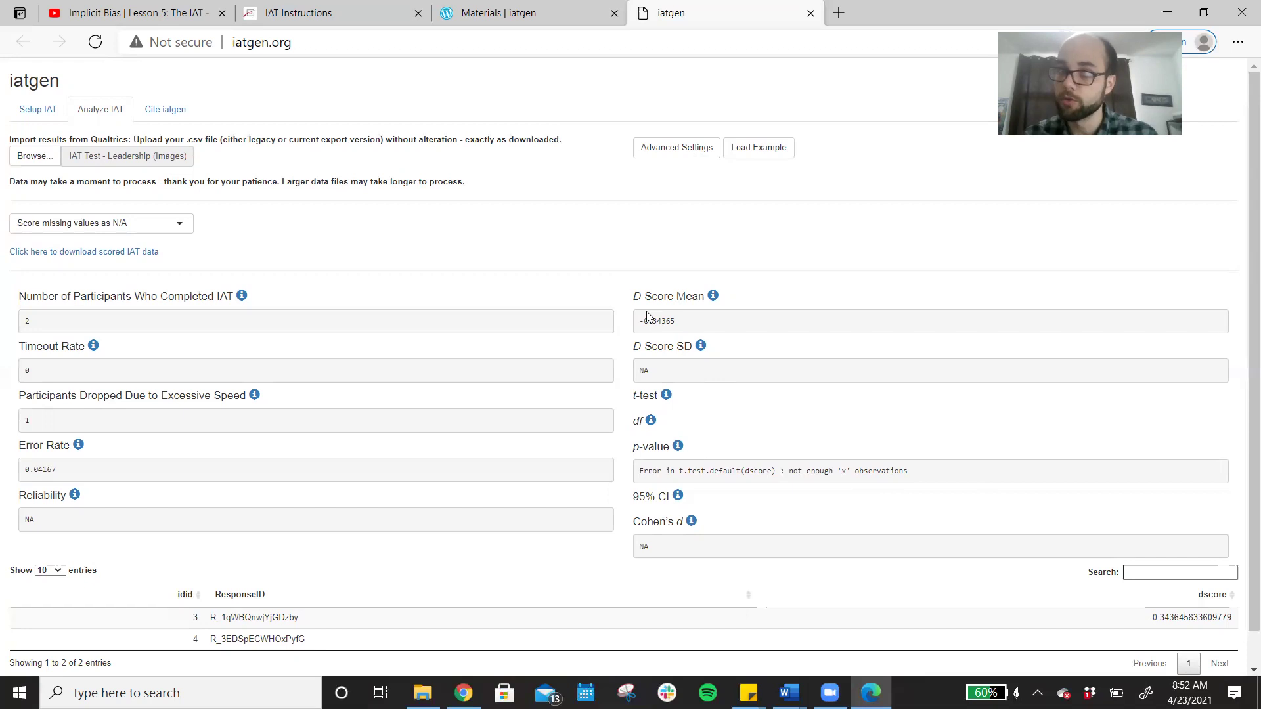
click(644, 371)
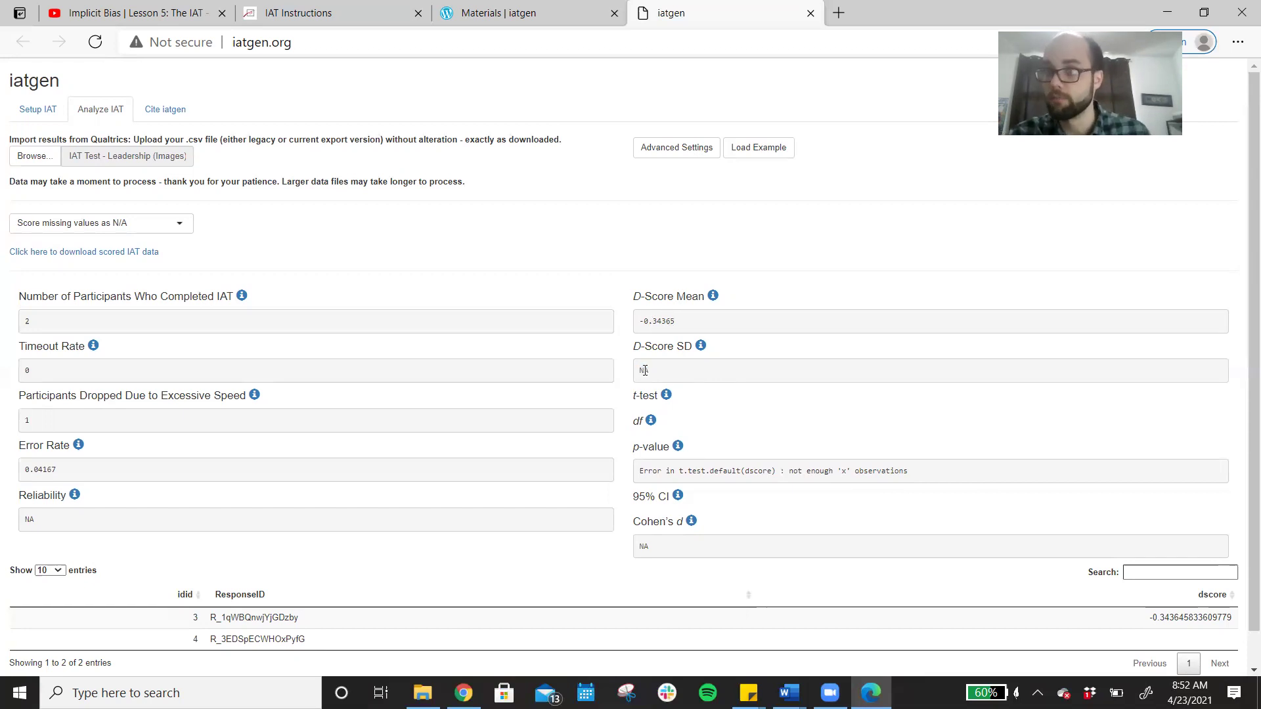
double_click(691, 296)
click(691, 296)
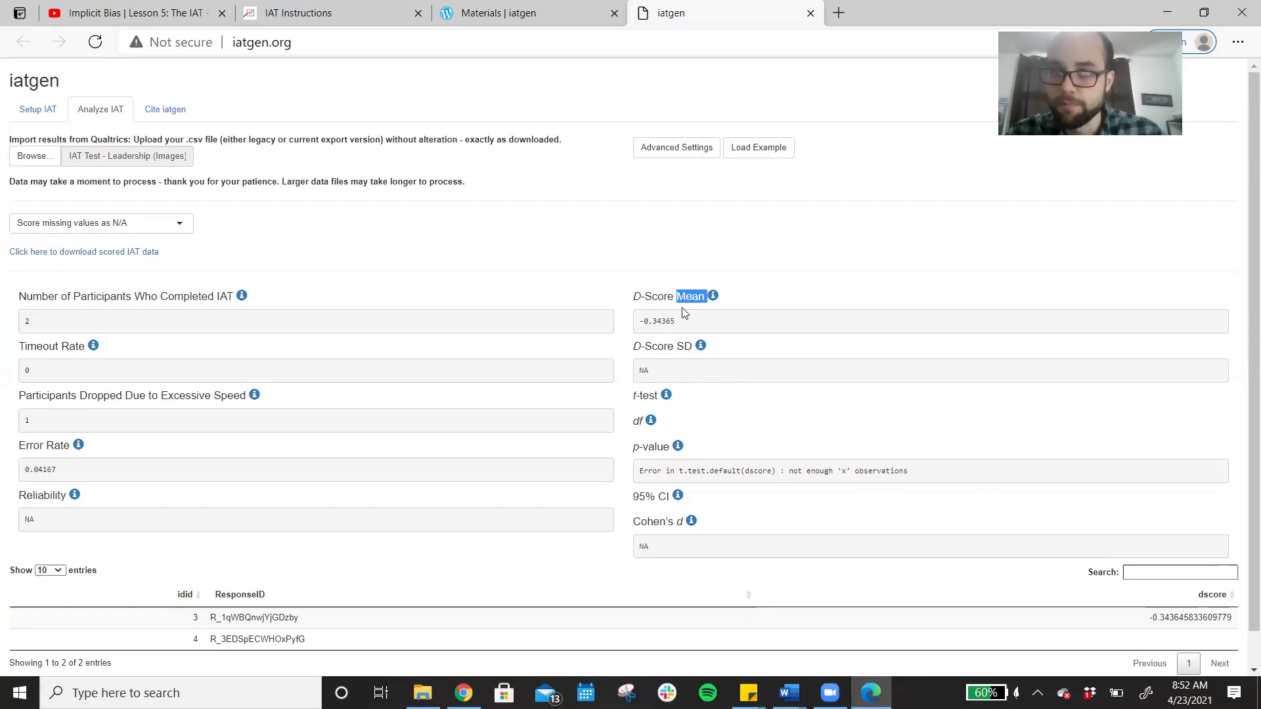
double_click(685, 343)
click(651, 298)
drag(635, 296, 708, 297)
scroll(661, 263, down, 1)
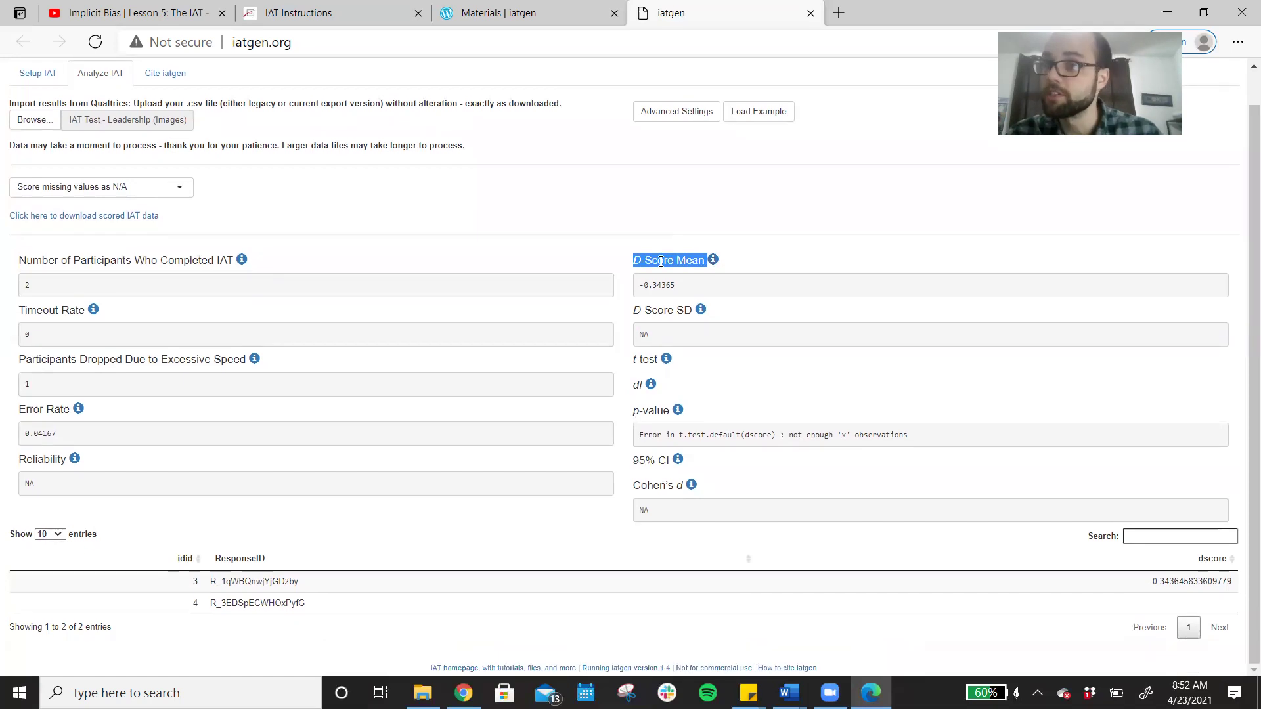
click(802, 278)
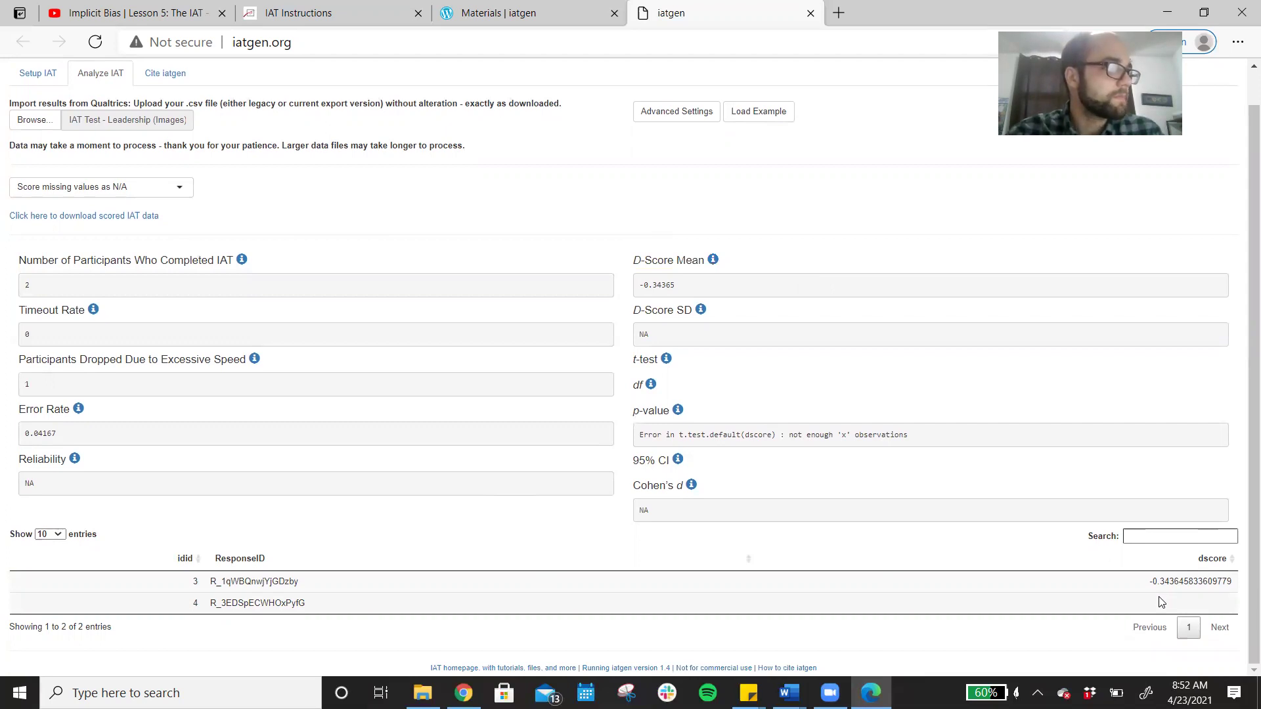
scroll(355, 460, up, 1)
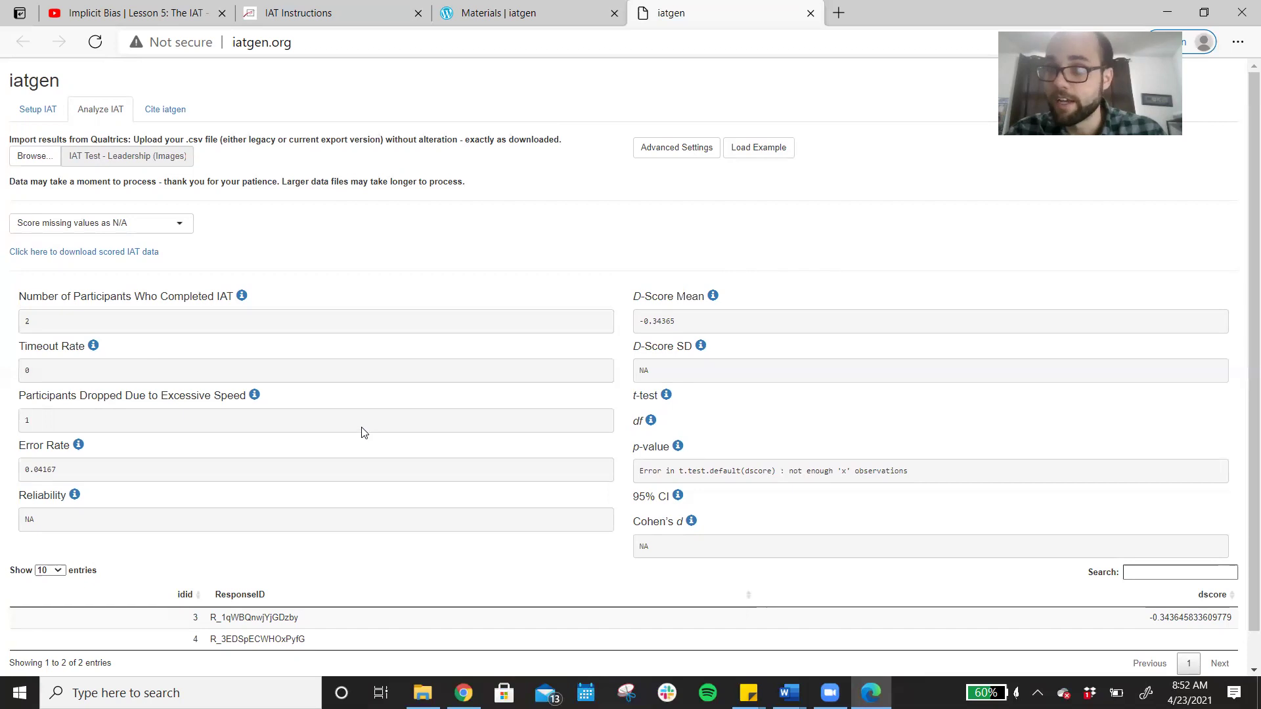